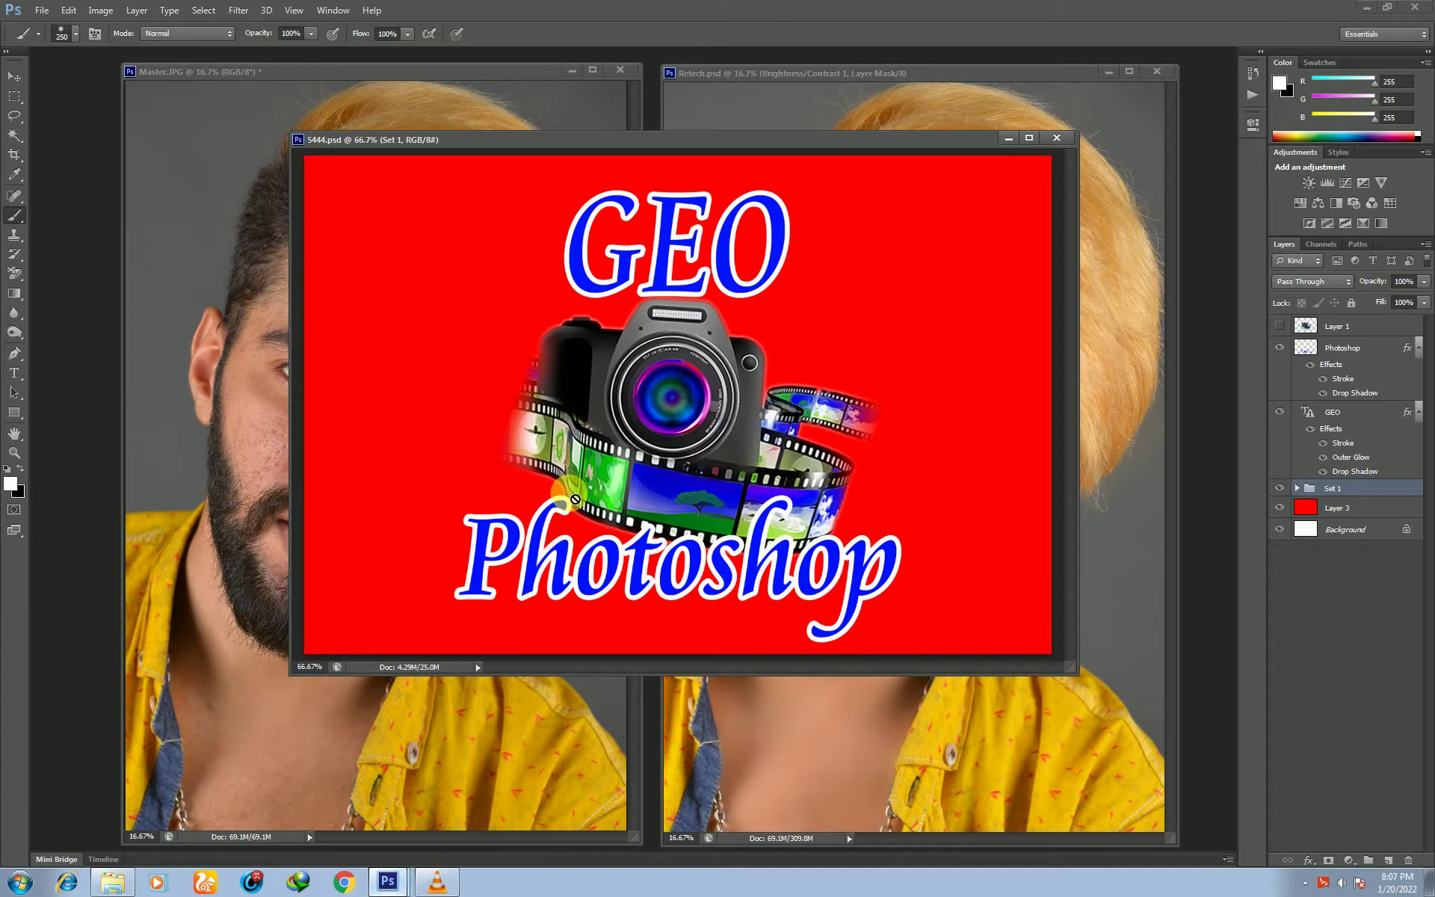
Minimize the 5444.psd logo document to show Master.JPG and Retech.psd side by side.
{"action": "left_click", "coordinate": [1007, 139]}
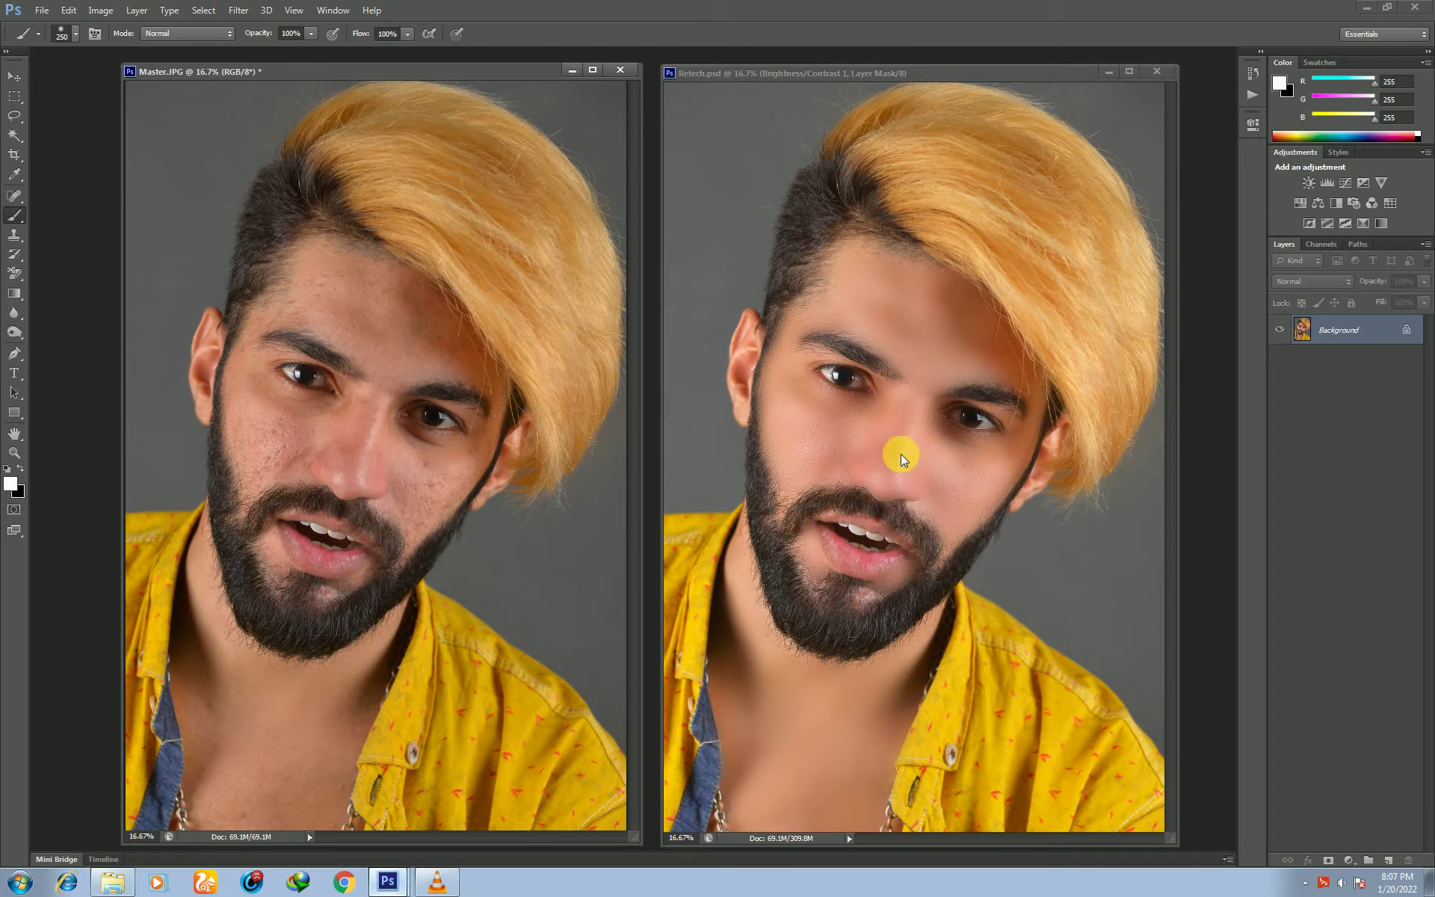
Close Retech.psd, dock Master.JPG, and duplicate its Background layer as 'Low'.
{"action": "left_click", "coordinate": [1156, 71]}
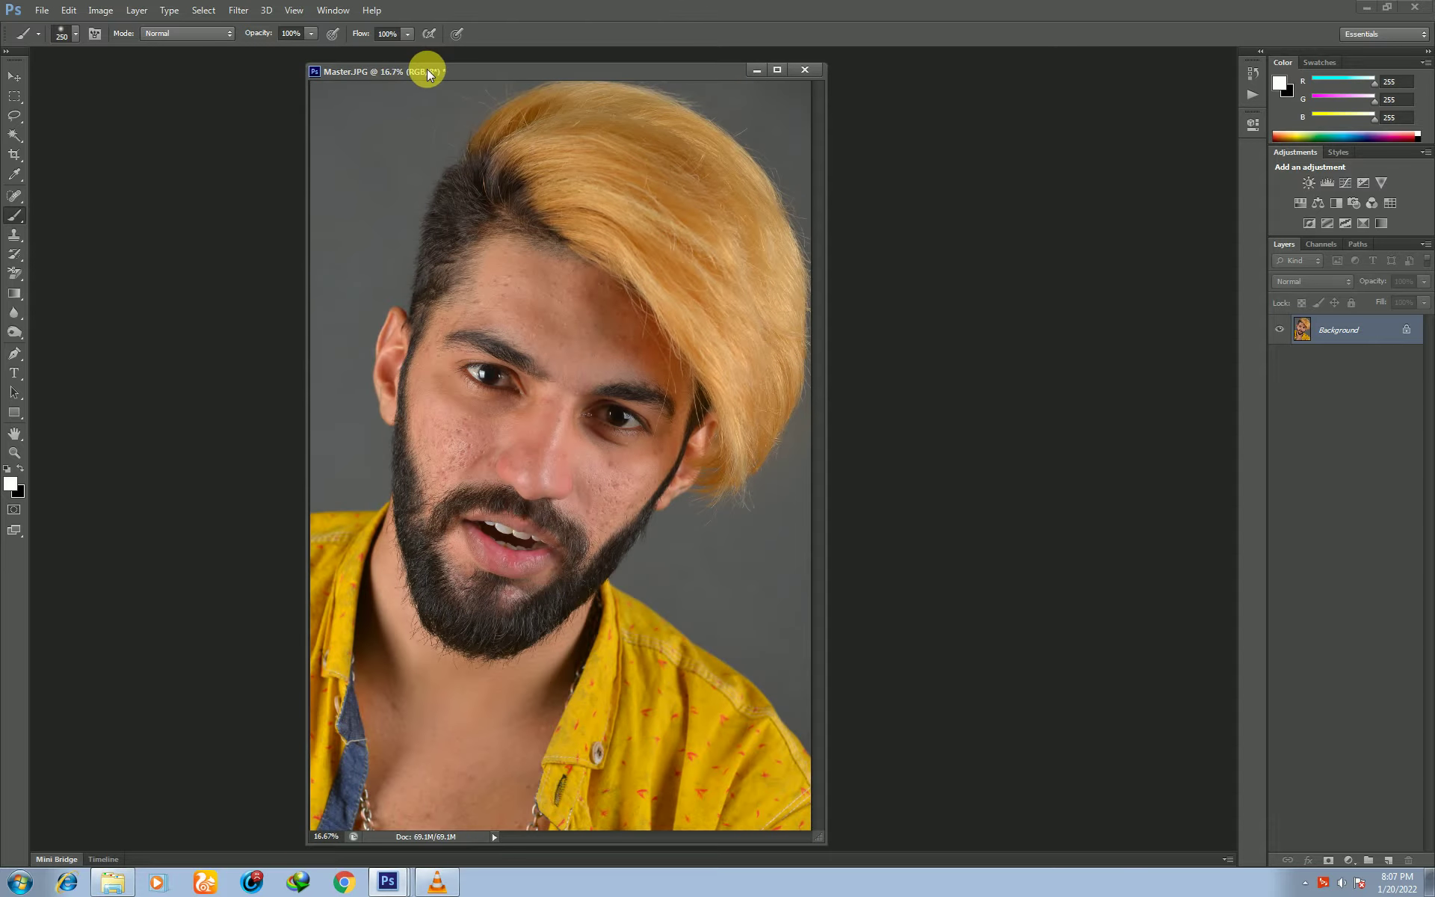
{"action": "left_click_drag", "start_coordinate": [427, 72], "coordinate": [381, 58]}
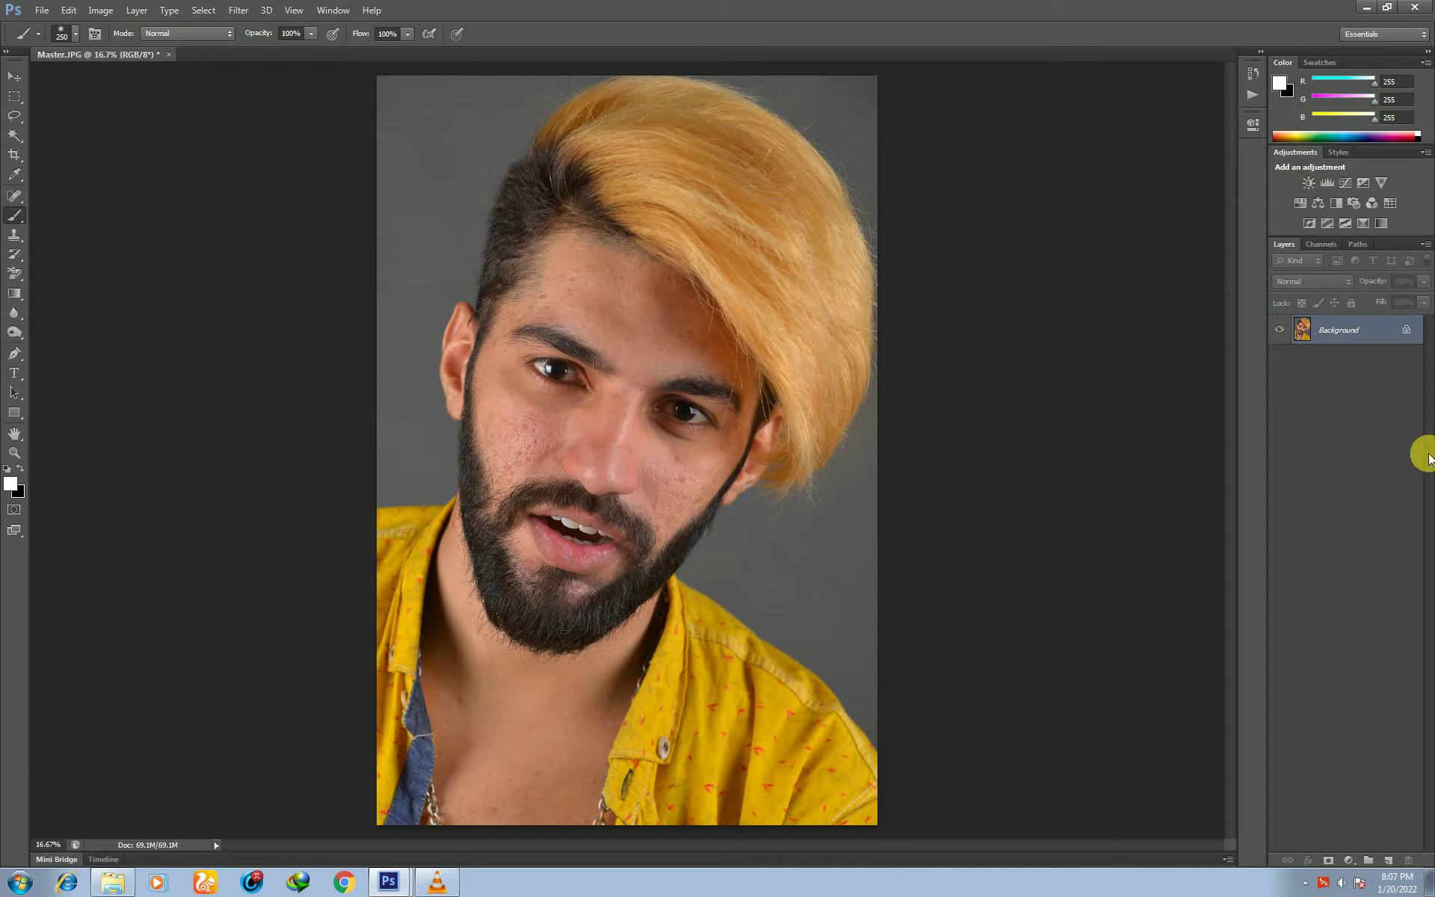
{"action": "right_click", "coordinate": [1342, 329]}
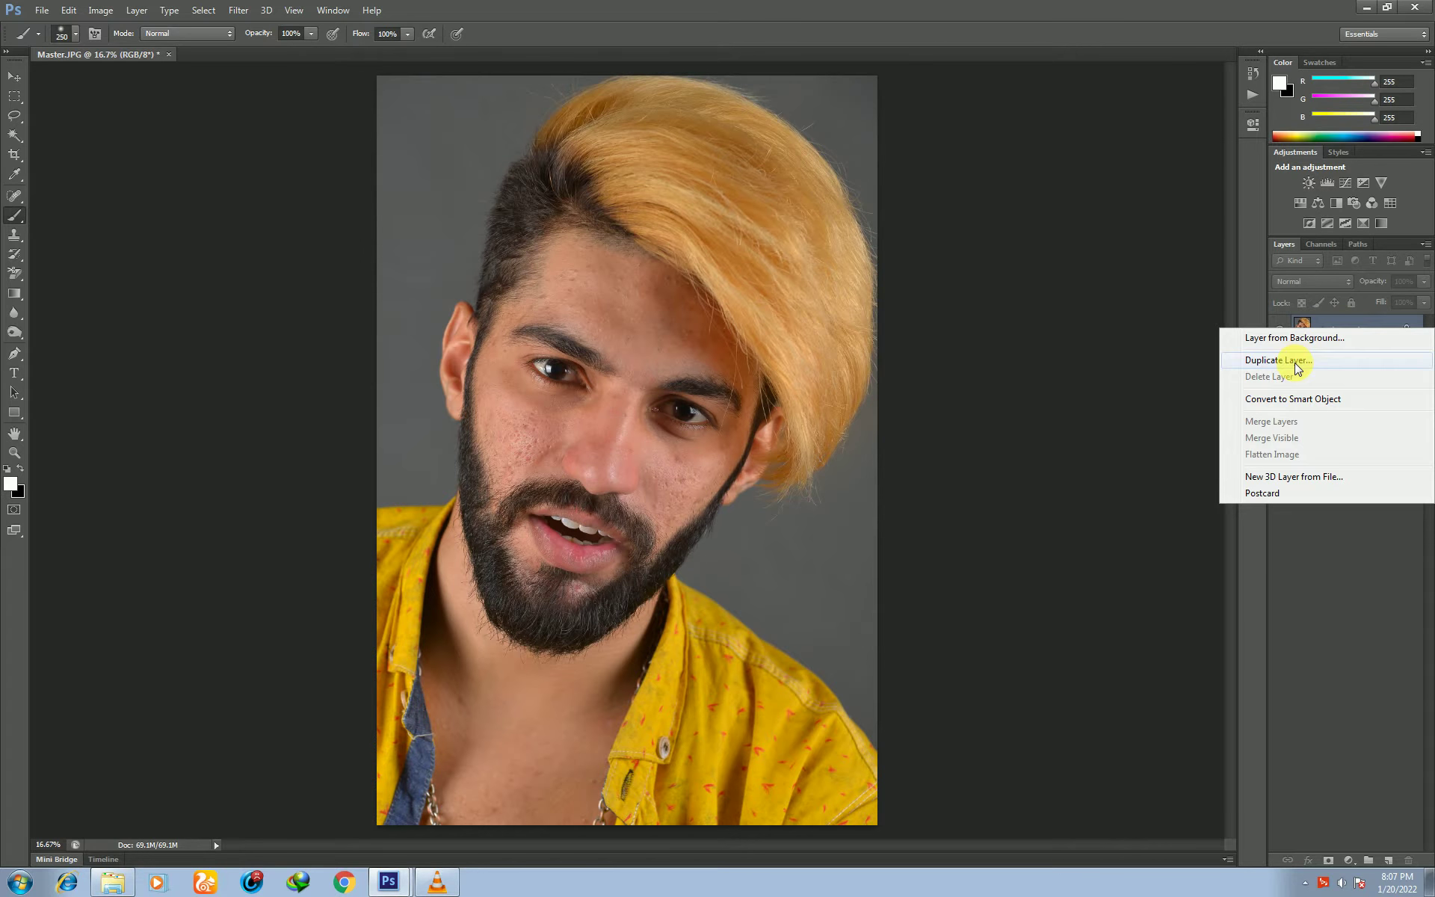
{"action": "left_click", "coordinate": [1279, 360]}
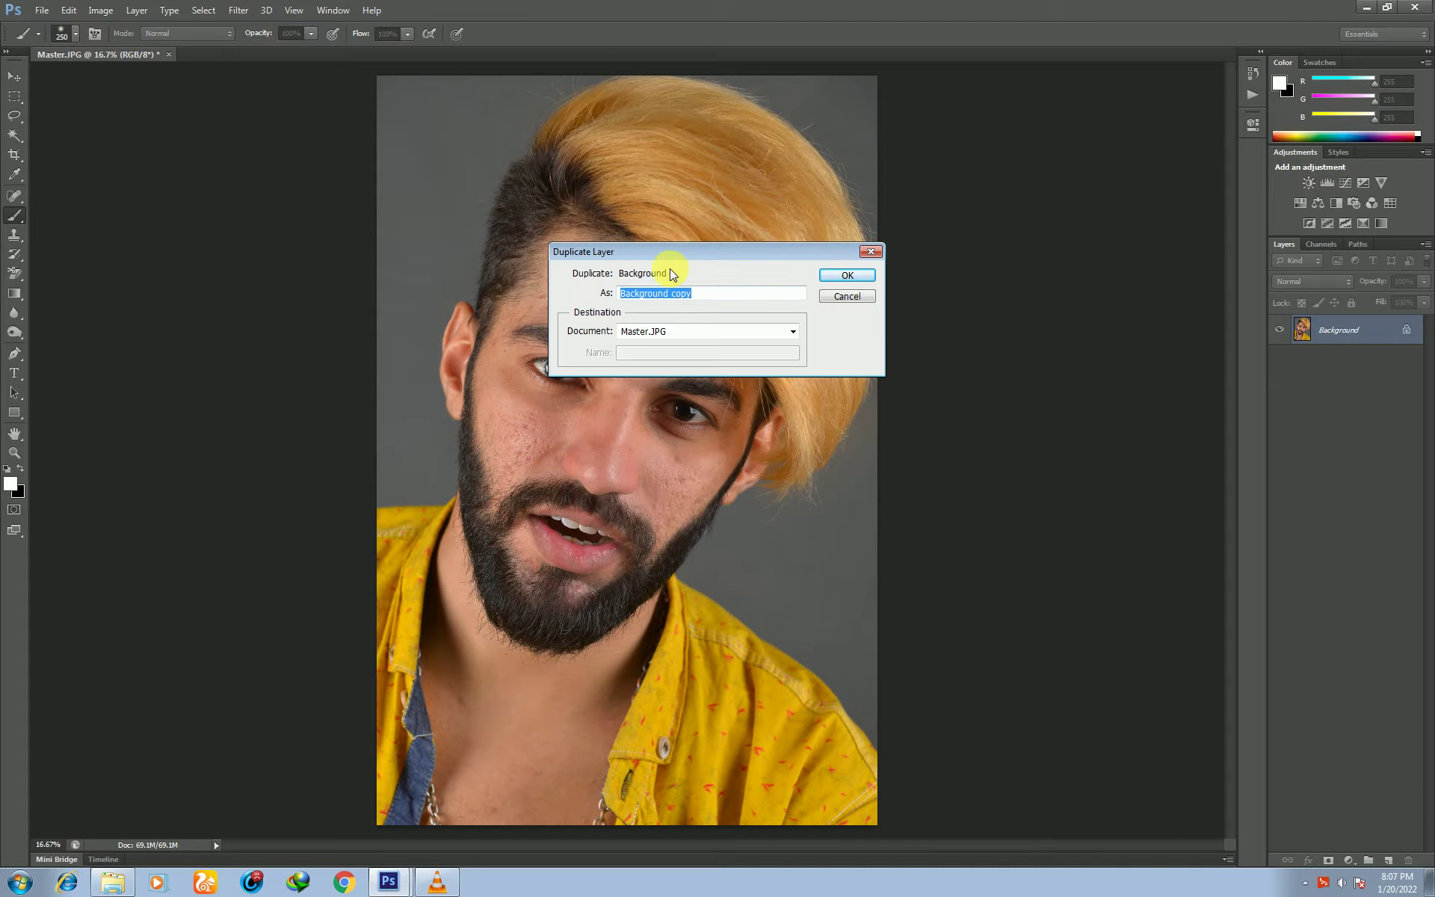
{"action": "left_click", "coordinate": [708, 300]}
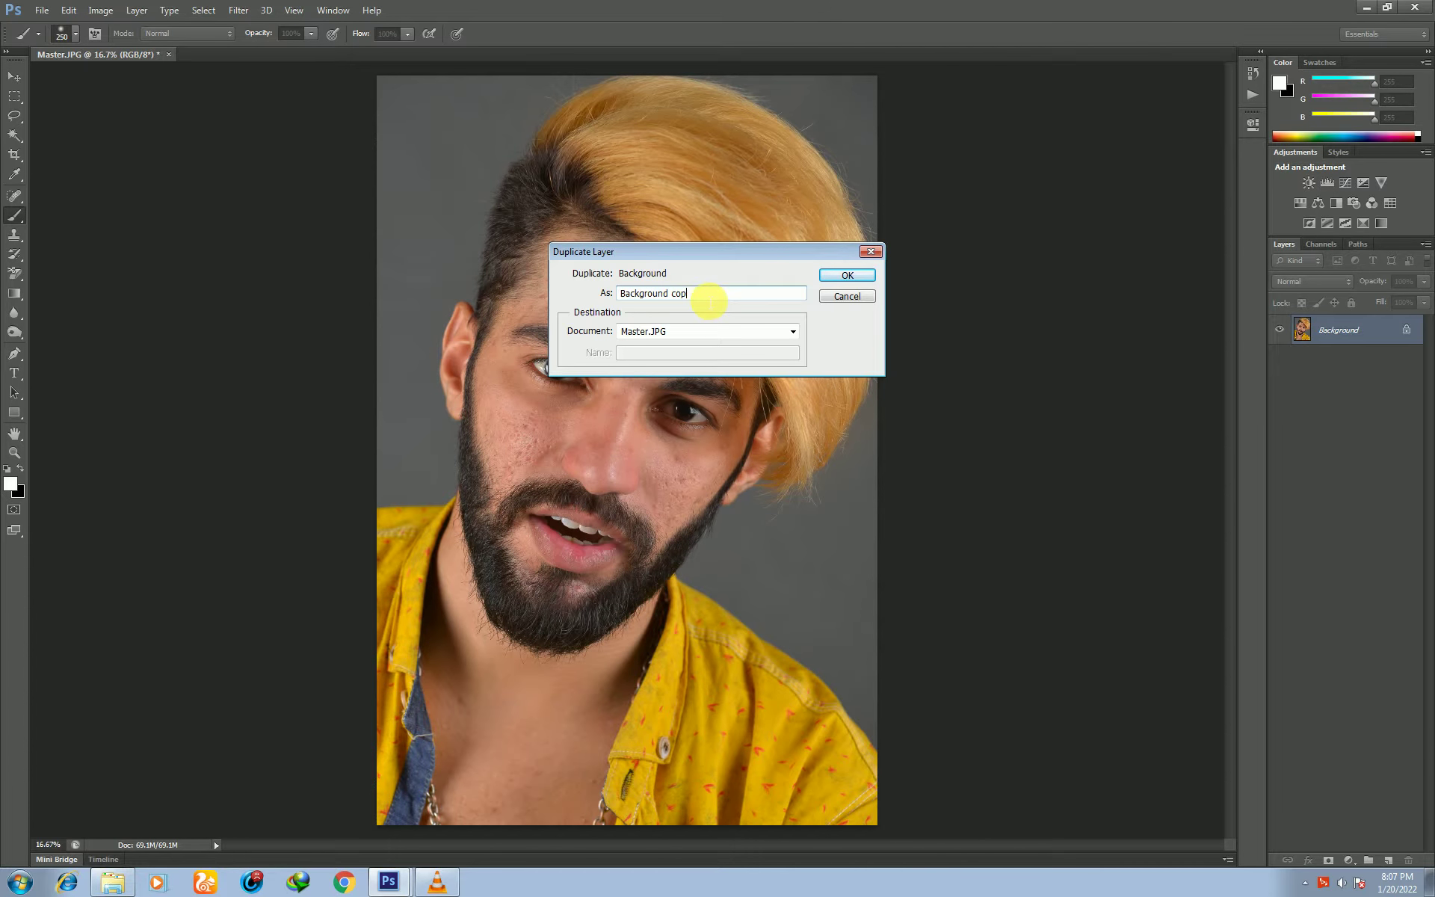
{"action": "key", "text": "BackSpace"}
{"action": "key", "text": "BackSpace"}
{"action": "key", "text": "BackSpace"}
{"action": "key", "text": "BackSpace"}
{"action": "key", "text": "BackSpace"}
{"action": "key", "text": "BackSpace"}
{"action": "type", "text": "L"}
{"action": "type", "text": "ow"}
{"action": "left_click", "coordinate": [848, 272]}
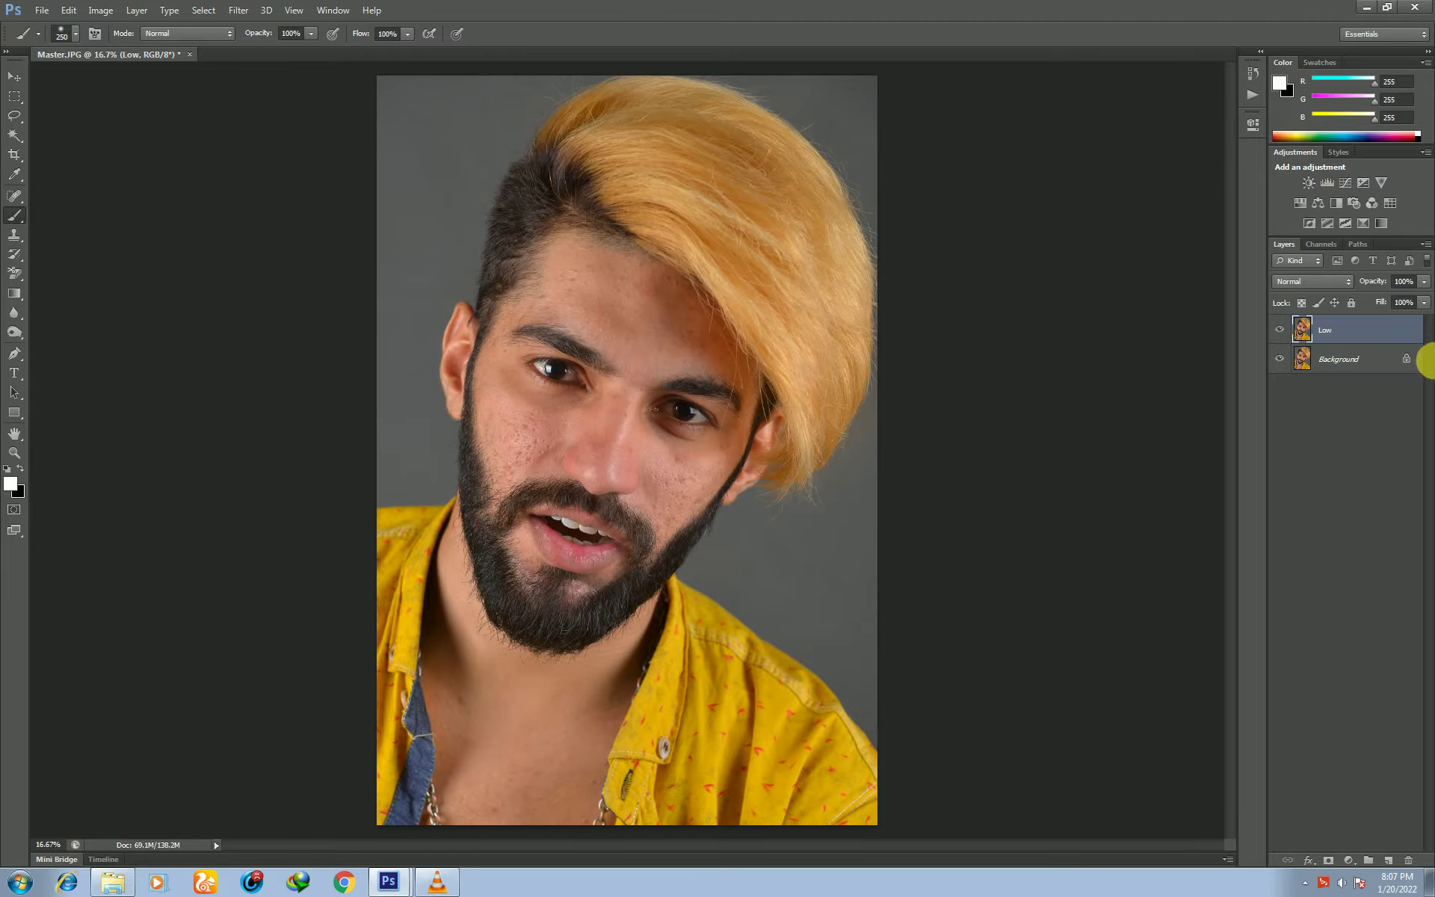
Duplicate the Background layer again as the 'High' layer.
{"action": "left_click", "coordinate": [1336, 360]}
{"action": "right_click", "coordinate": [1336, 367]}
{"action": "left_click", "coordinate": [1287, 389]}
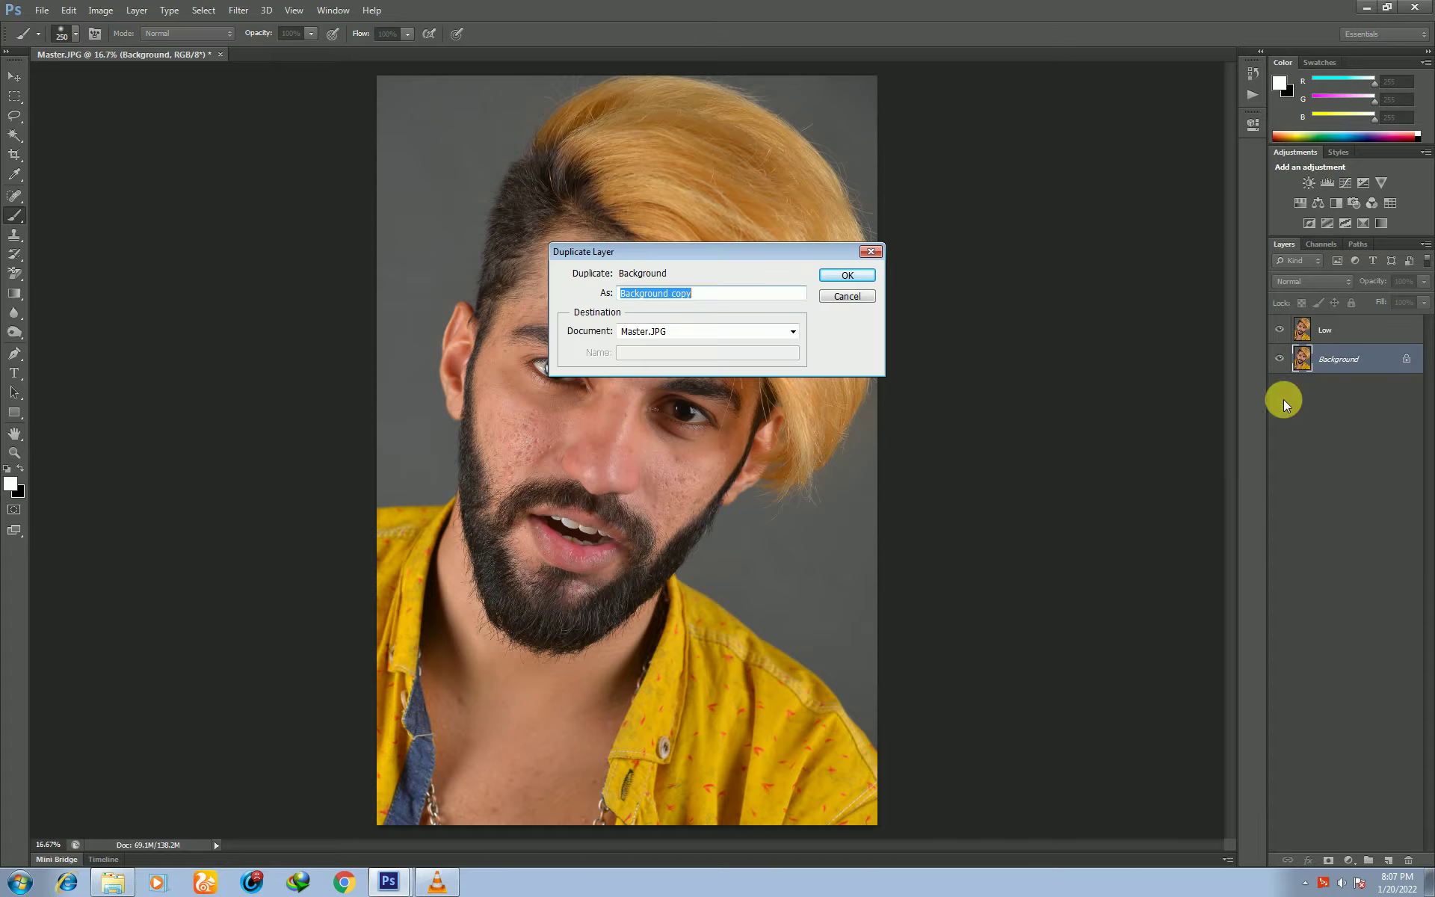
{"action": "left_click", "coordinate": [700, 296]}
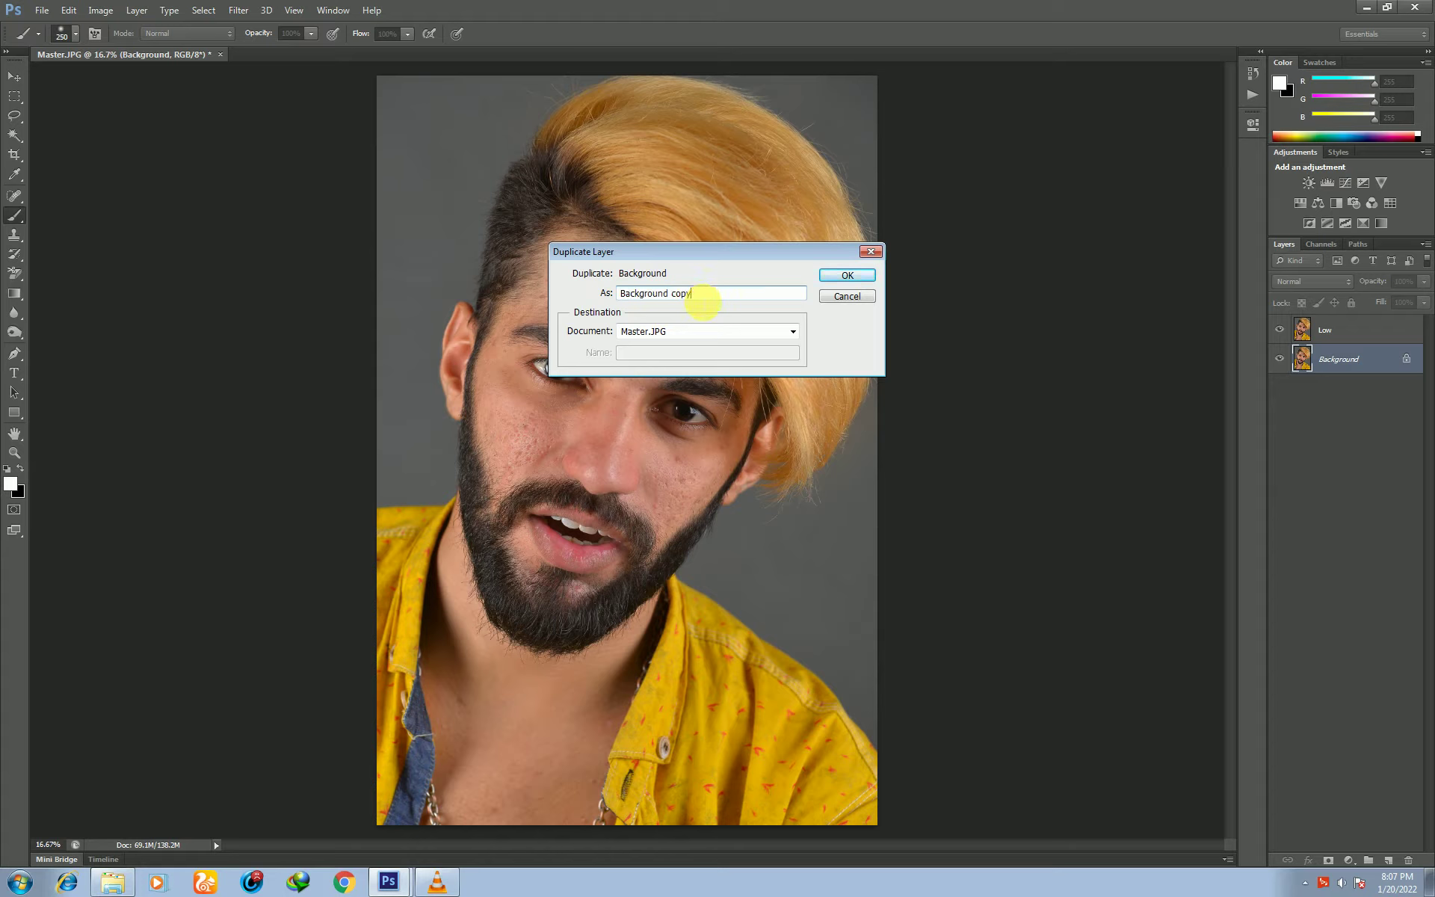
{"action": "key", "text": "BackSpace"}
{"action": "key", "text": "BackSpace"}
{"action": "key", "text": "BackSpace"}
{"action": "key", "text": "BackSpace"}
{"action": "key", "text": "BackSpace"}
{"action": "type", "text": "H"}
{"action": "left_click", "coordinate": [852, 275]}
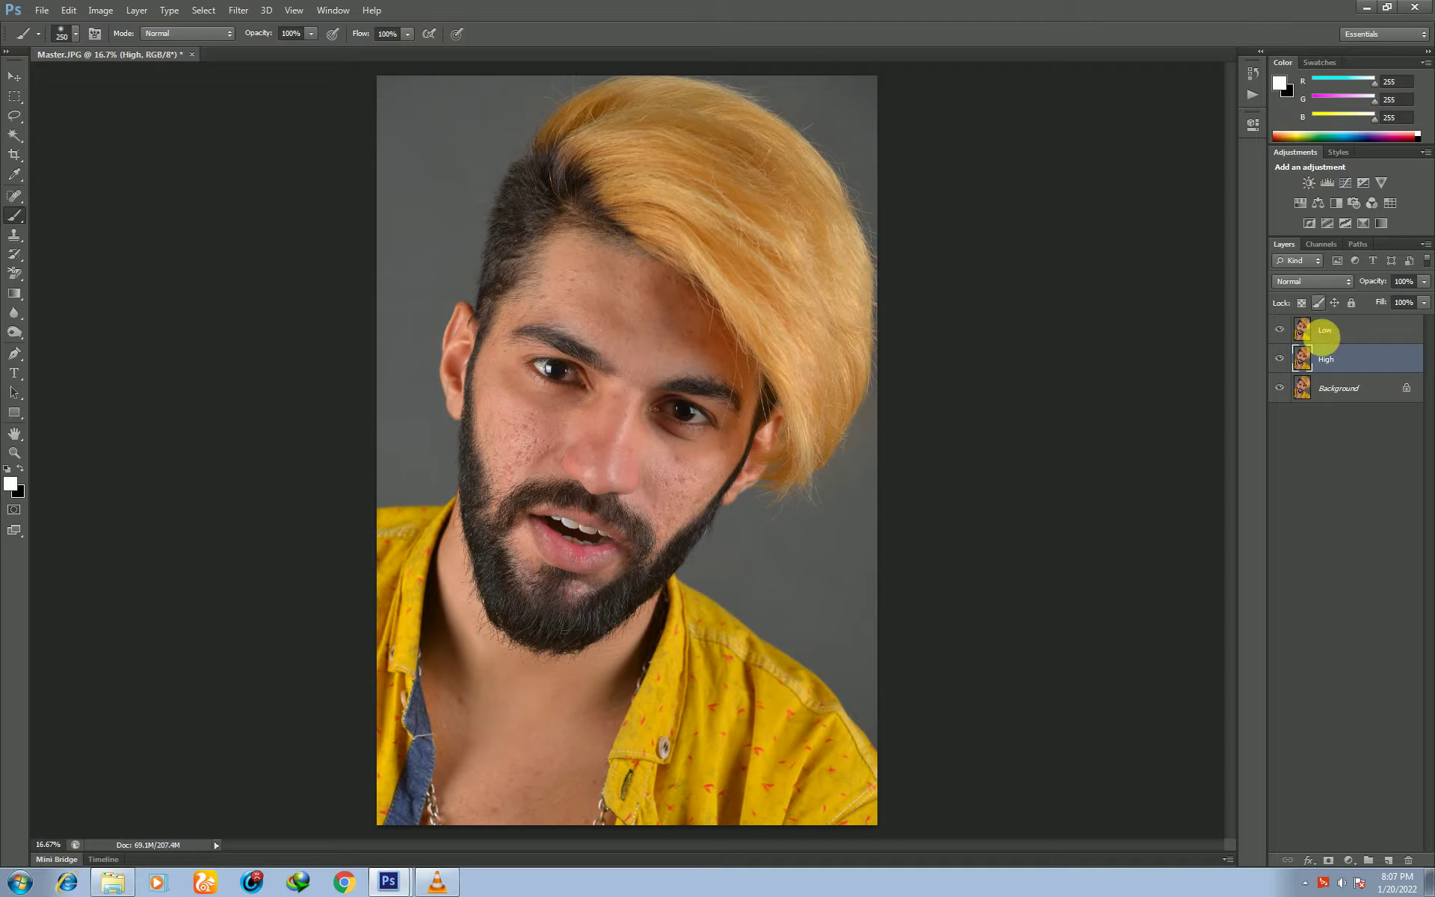
Move the Low layer below High and give it a Gaussian Blur of radius 6.0.
{"action": "left_click", "coordinate": [1325, 329]}
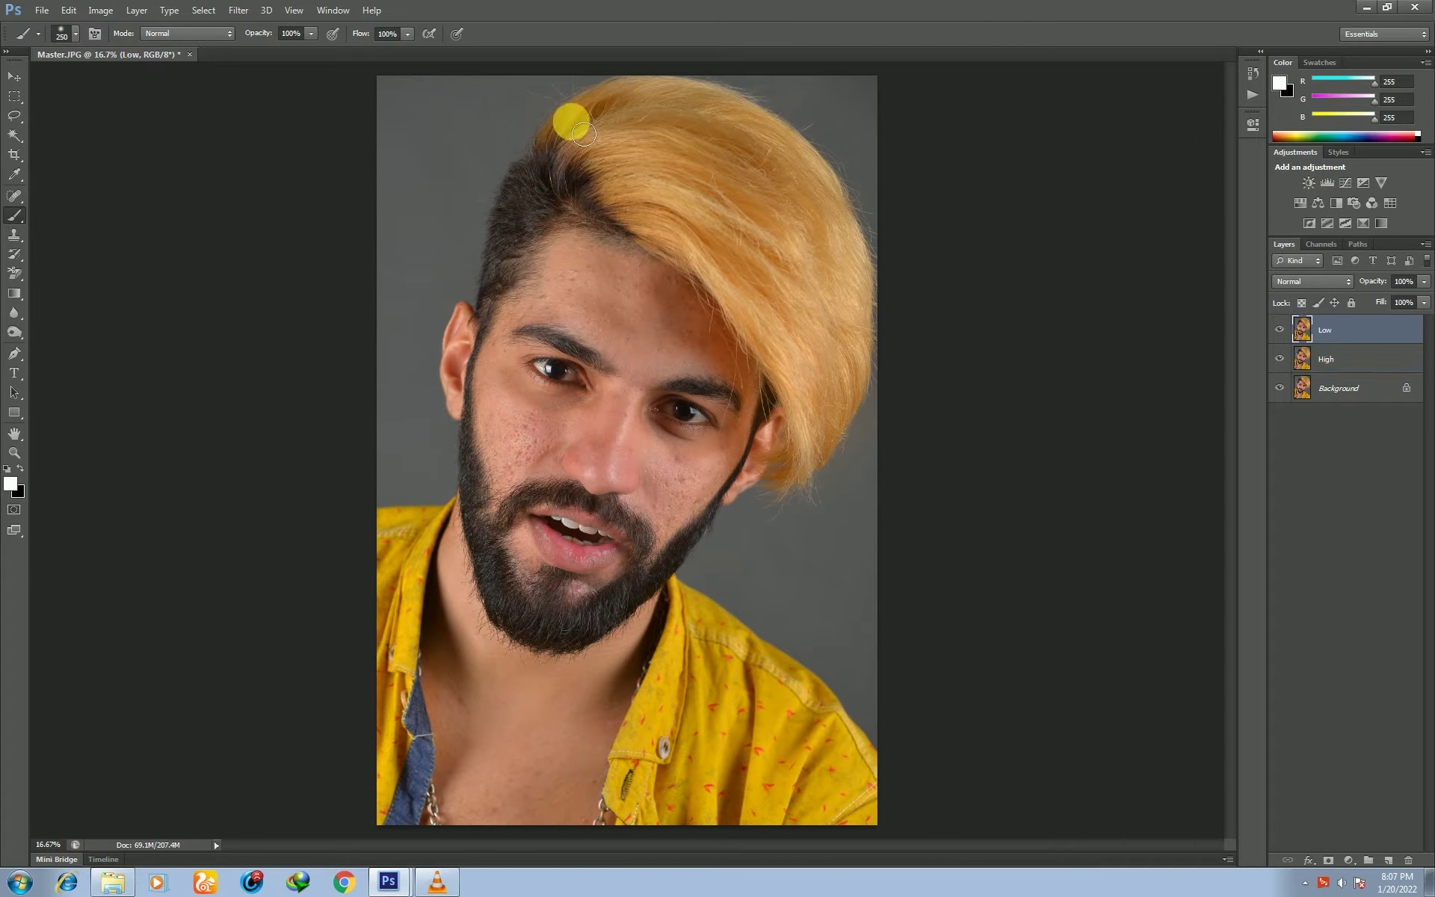
{"action": "left_click_drag", "start_coordinate": [1335, 335], "coordinate": [1333, 371]}
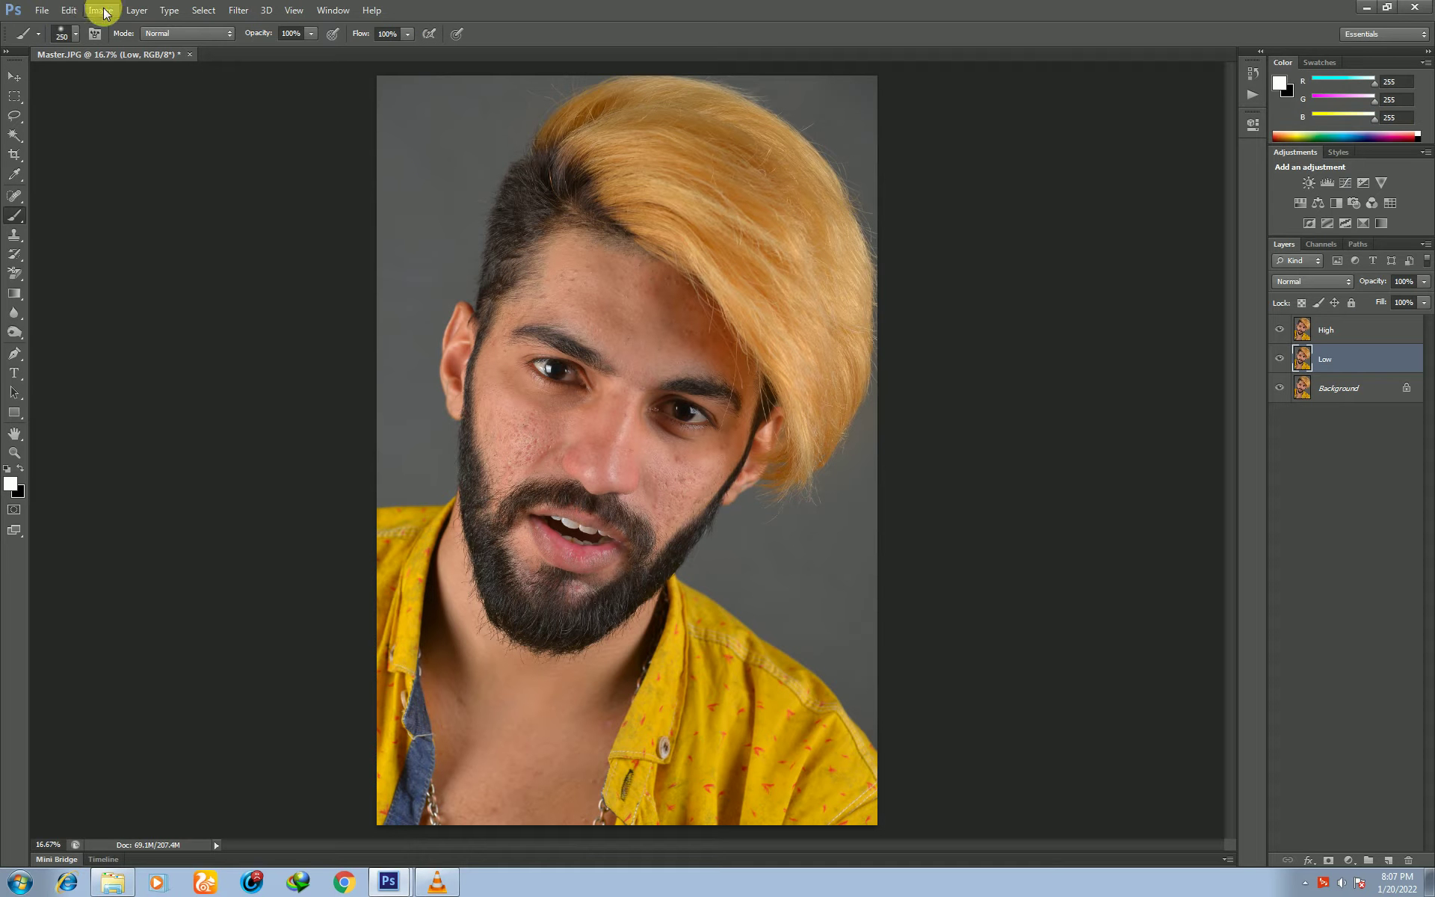
{"action": "left_click", "coordinate": [238, 10]}
{"action": "mouse_move", "coordinate": [318, 160]}
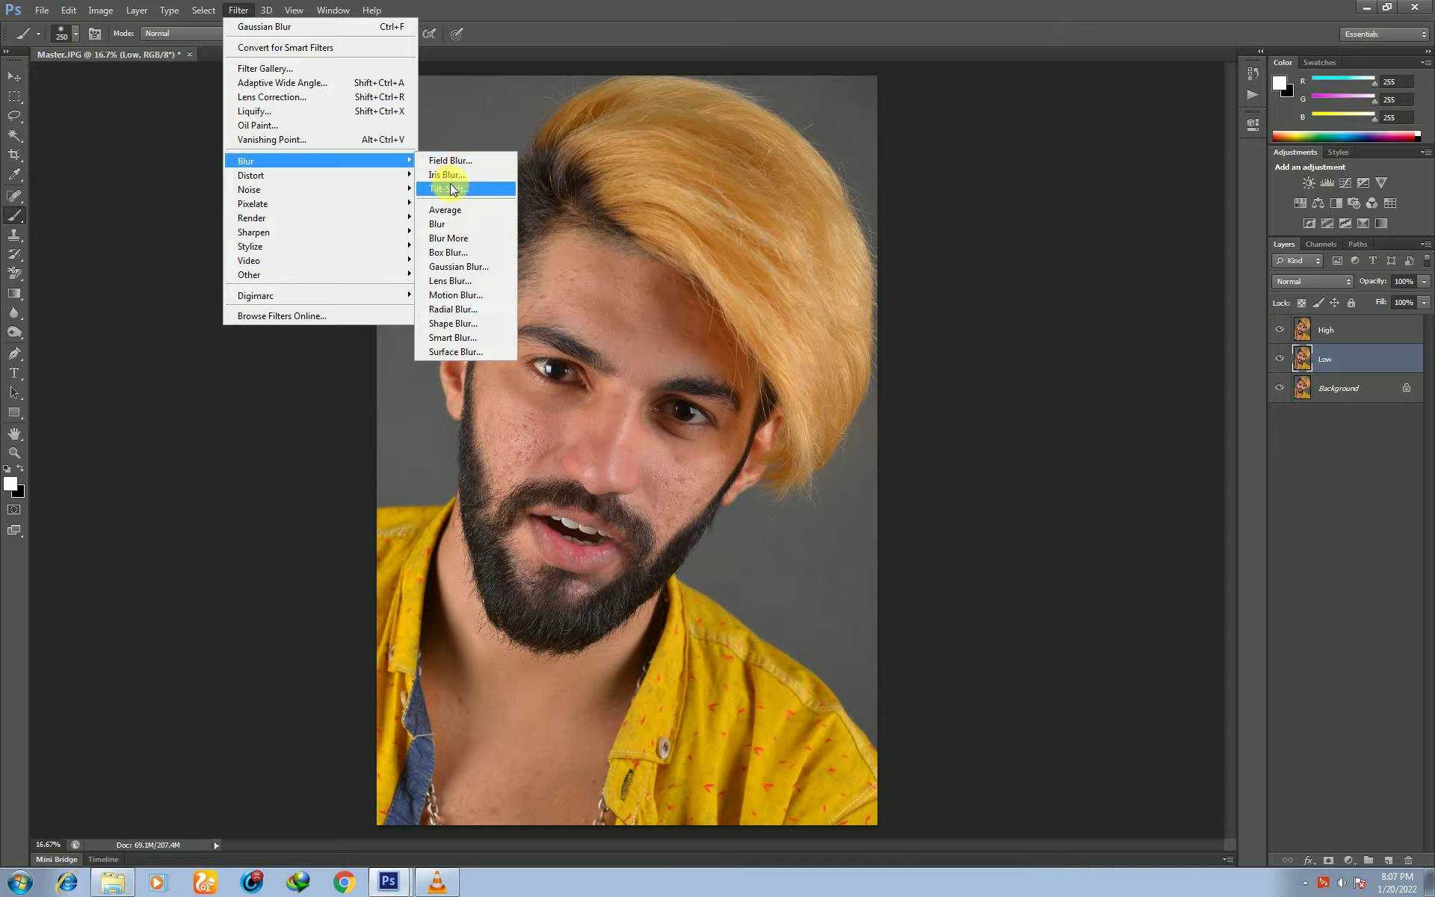
{"action": "left_click", "coordinate": [459, 266]}
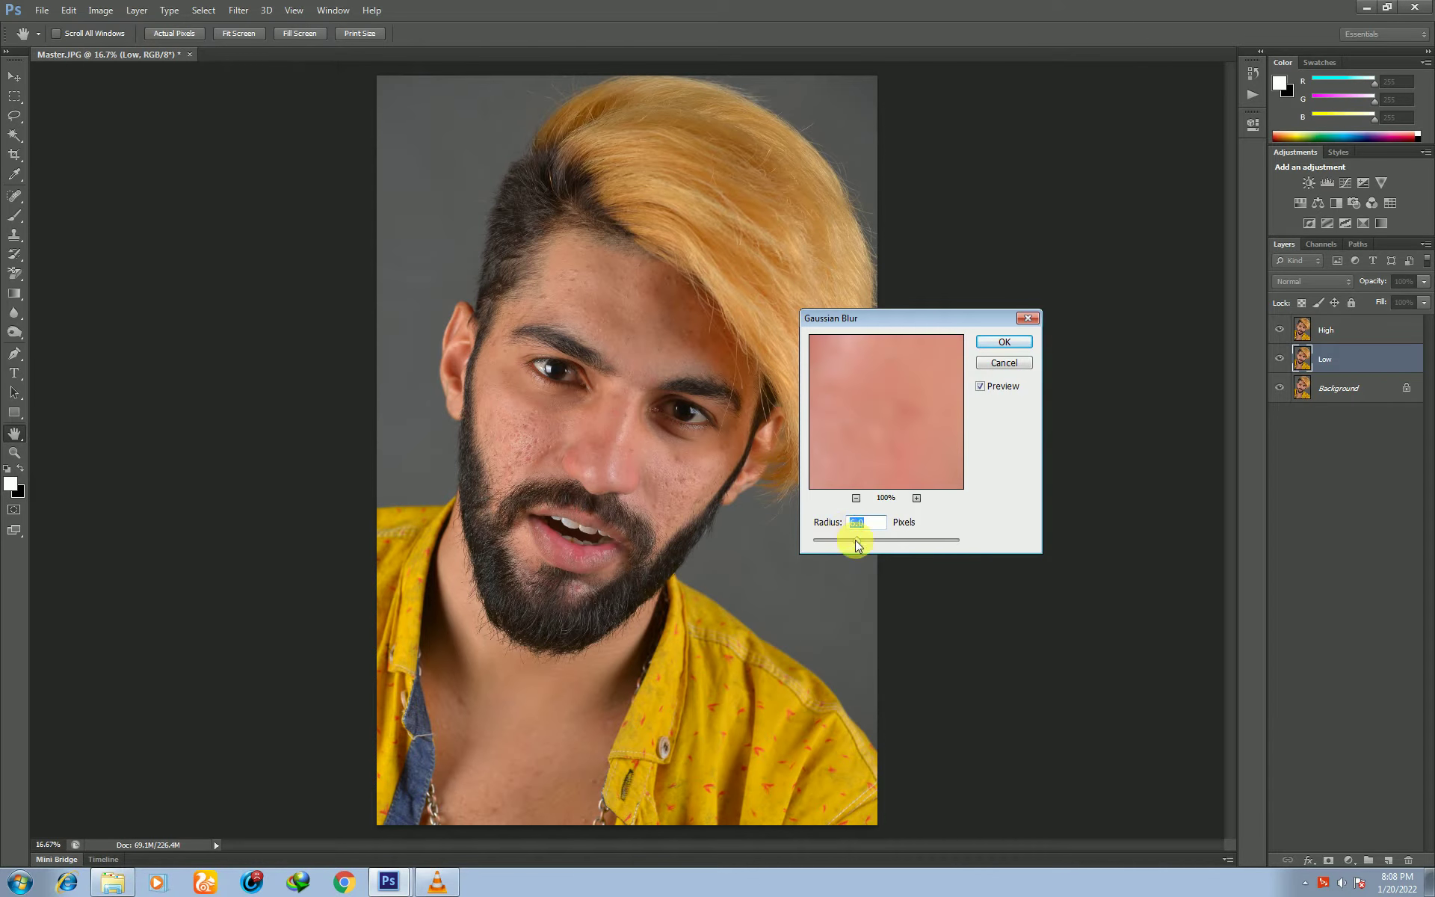
{"action": "mouse_move", "coordinate": [856, 540]}
{"action": "left_mouse_down"}
{"action": "mouse_move", "coordinate": [812, 540]}
{"action": "mouse_move", "coordinate": [854, 545]}
{"action": "left_mouse_up"}
{"action": "left_click", "coordinate": [1011, 342]}
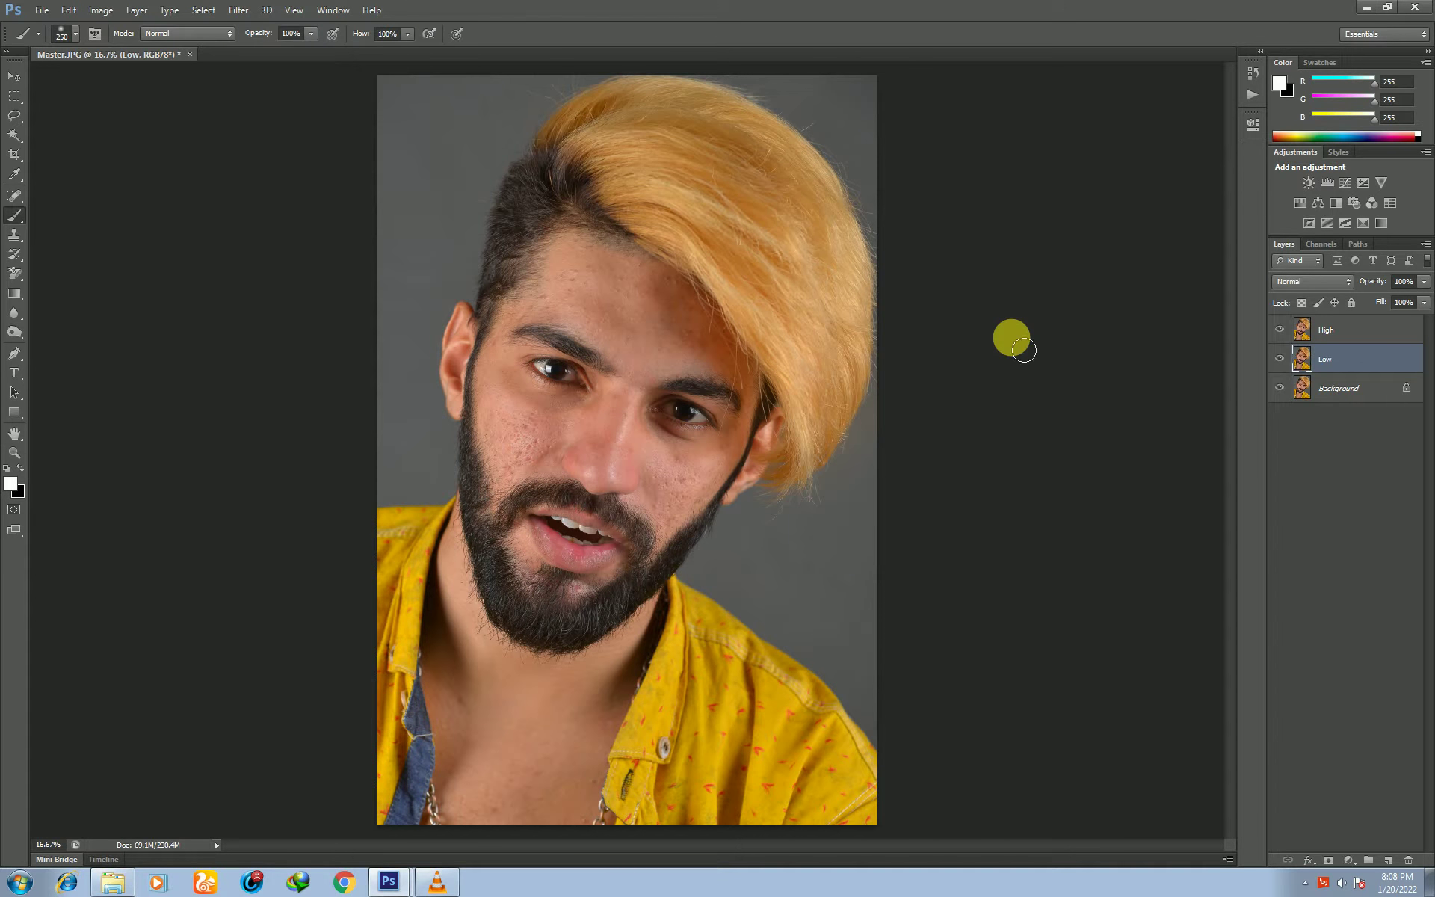
Start Apply Image on the High layer with Low as the source layer.
{"action": "left_click", "coordinate": [1314, 334]}
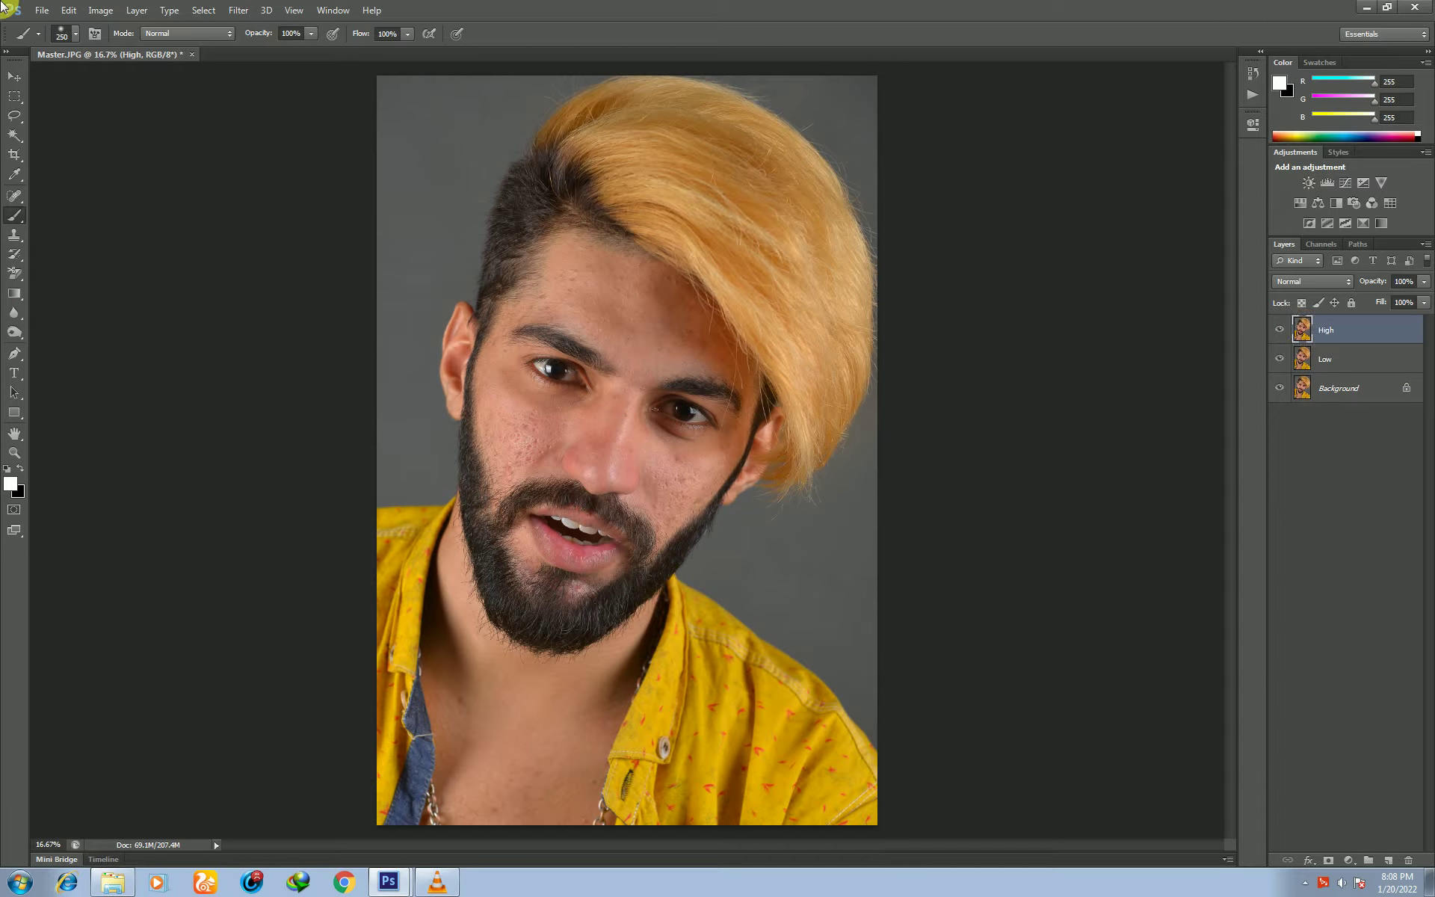
{"action": "left_click", "coordinate": [97, 14]}
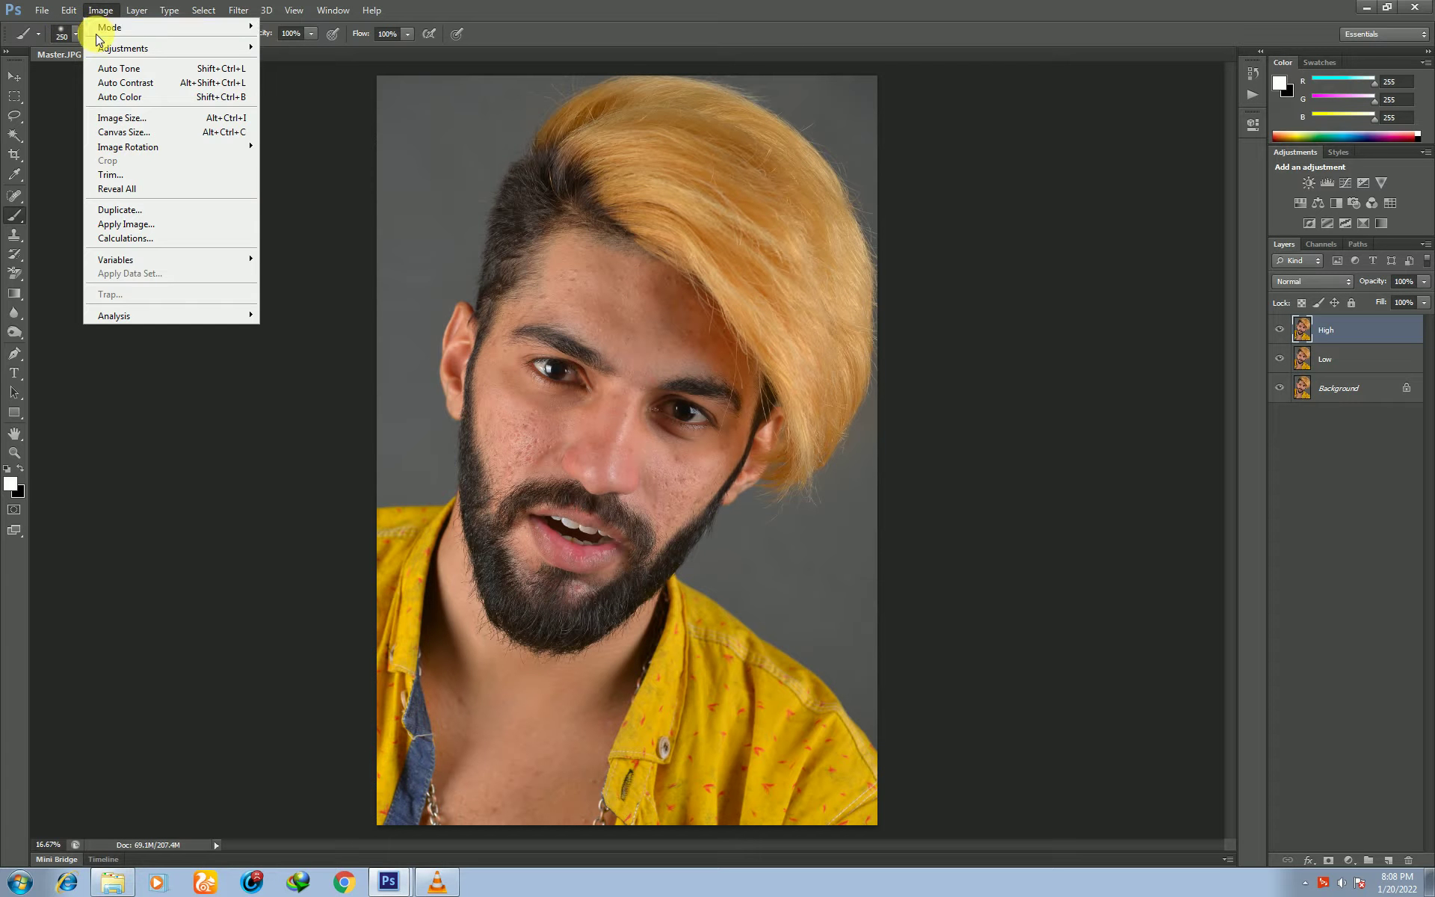
{"action": "left_click", "coordinate": [111, 227]}
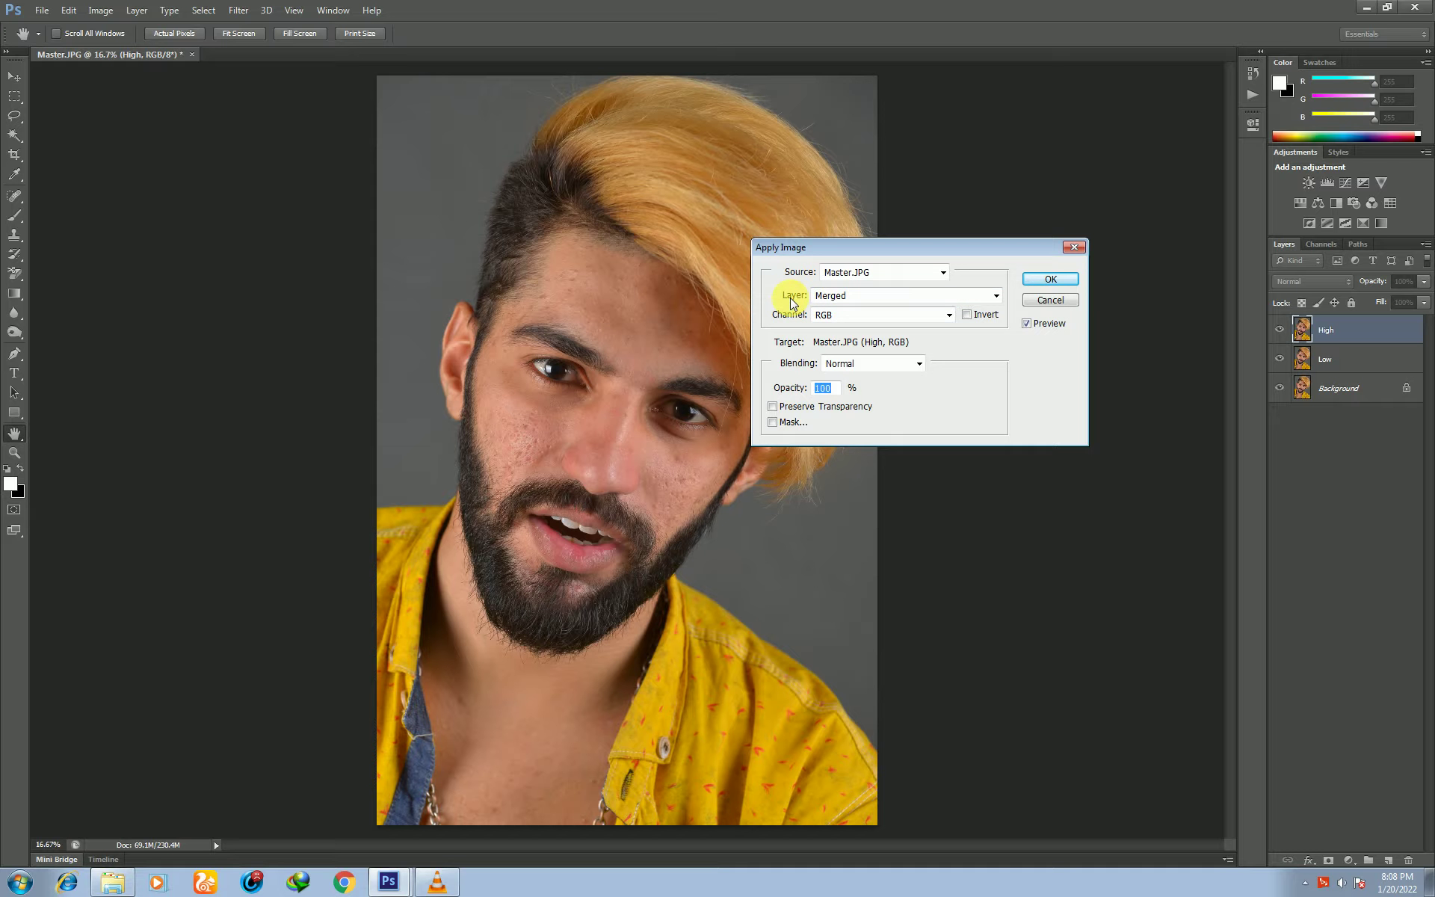
{"action": "left_click", "coordinate": [997, 295]}
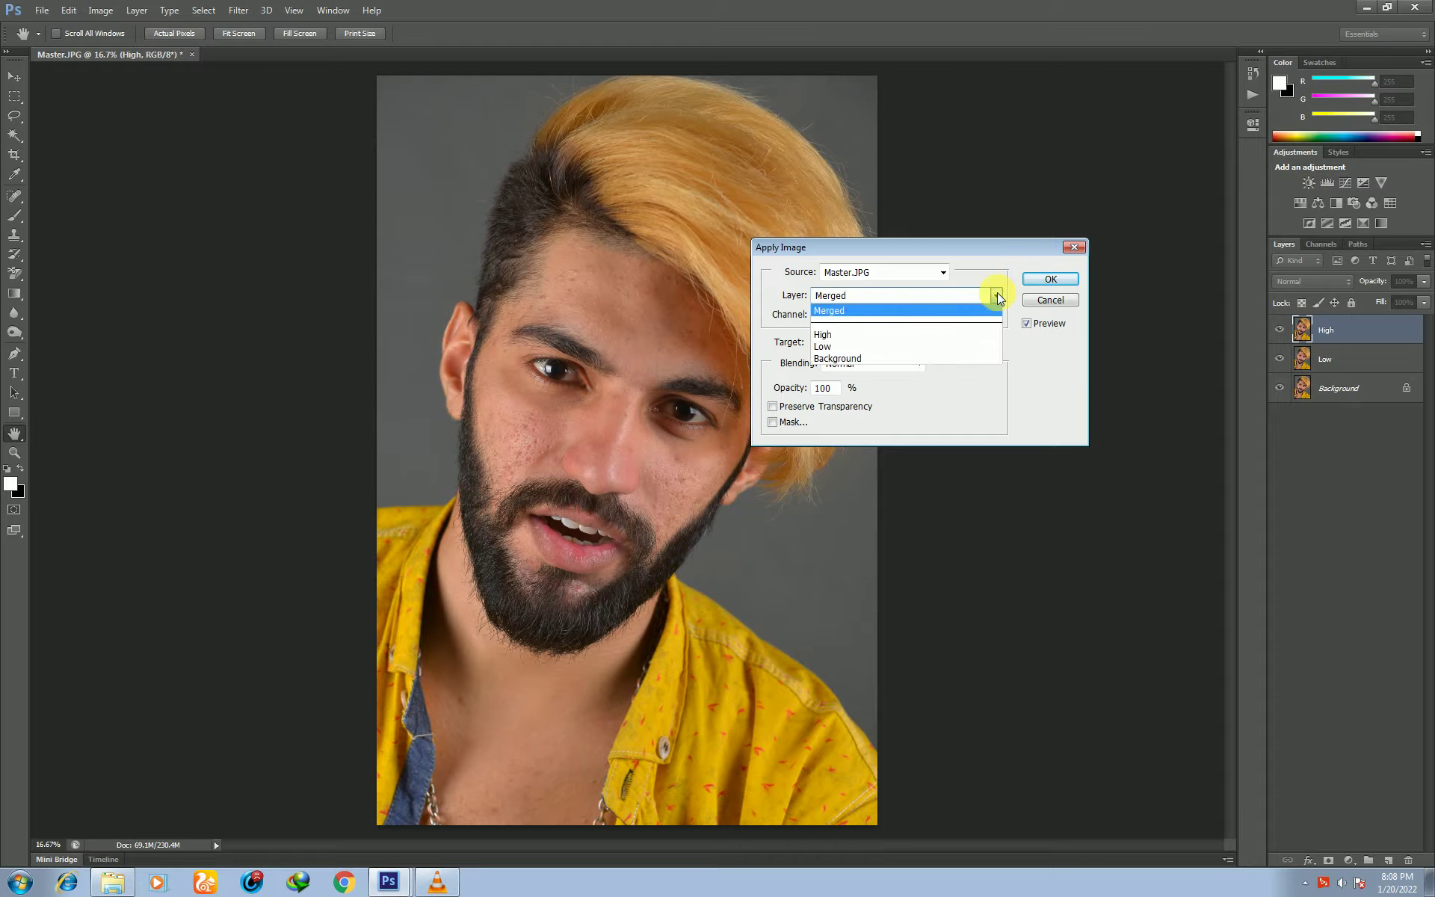
{"action": "left_click", "coordinate": [836, 346]}
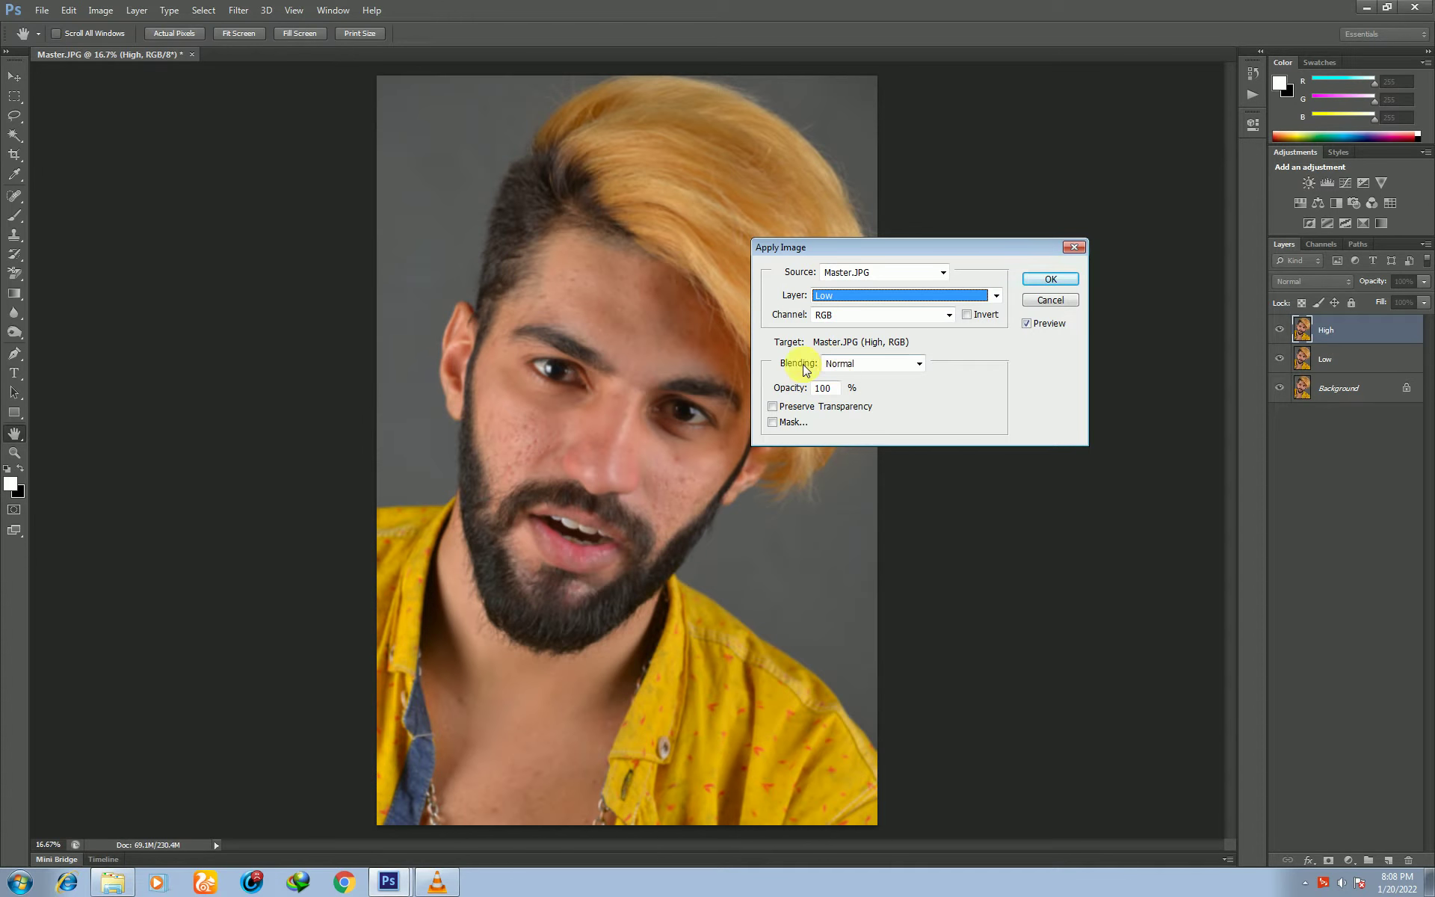
Use Subtract blending with scale 2 and offset 129, and apply it.
{"action": "left_click", "coordinate": [919, 364]}
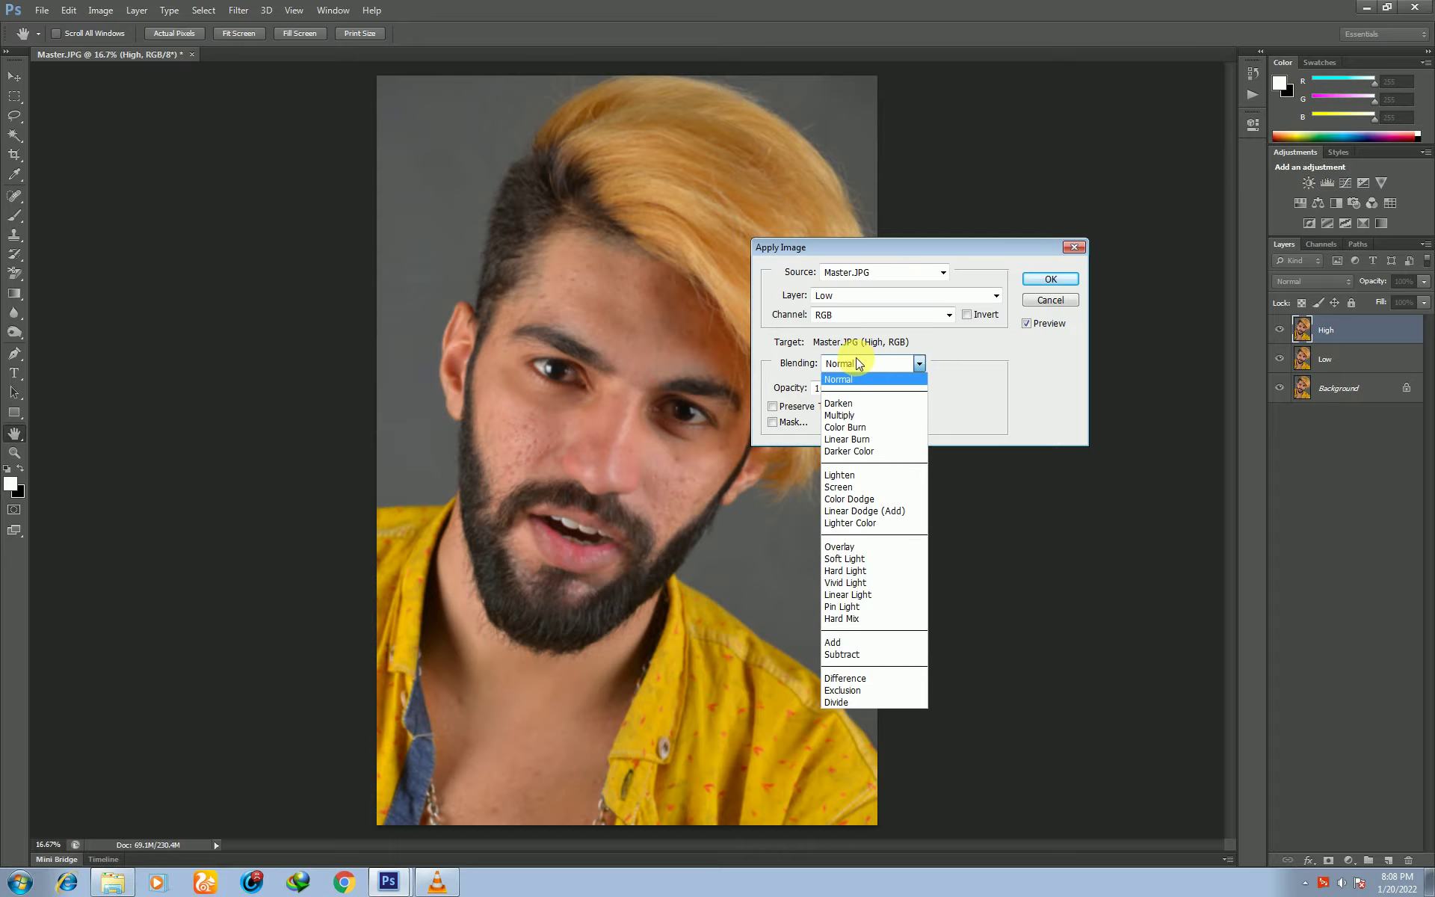
{"action": "left_click", "coordinate": [845, 657]}
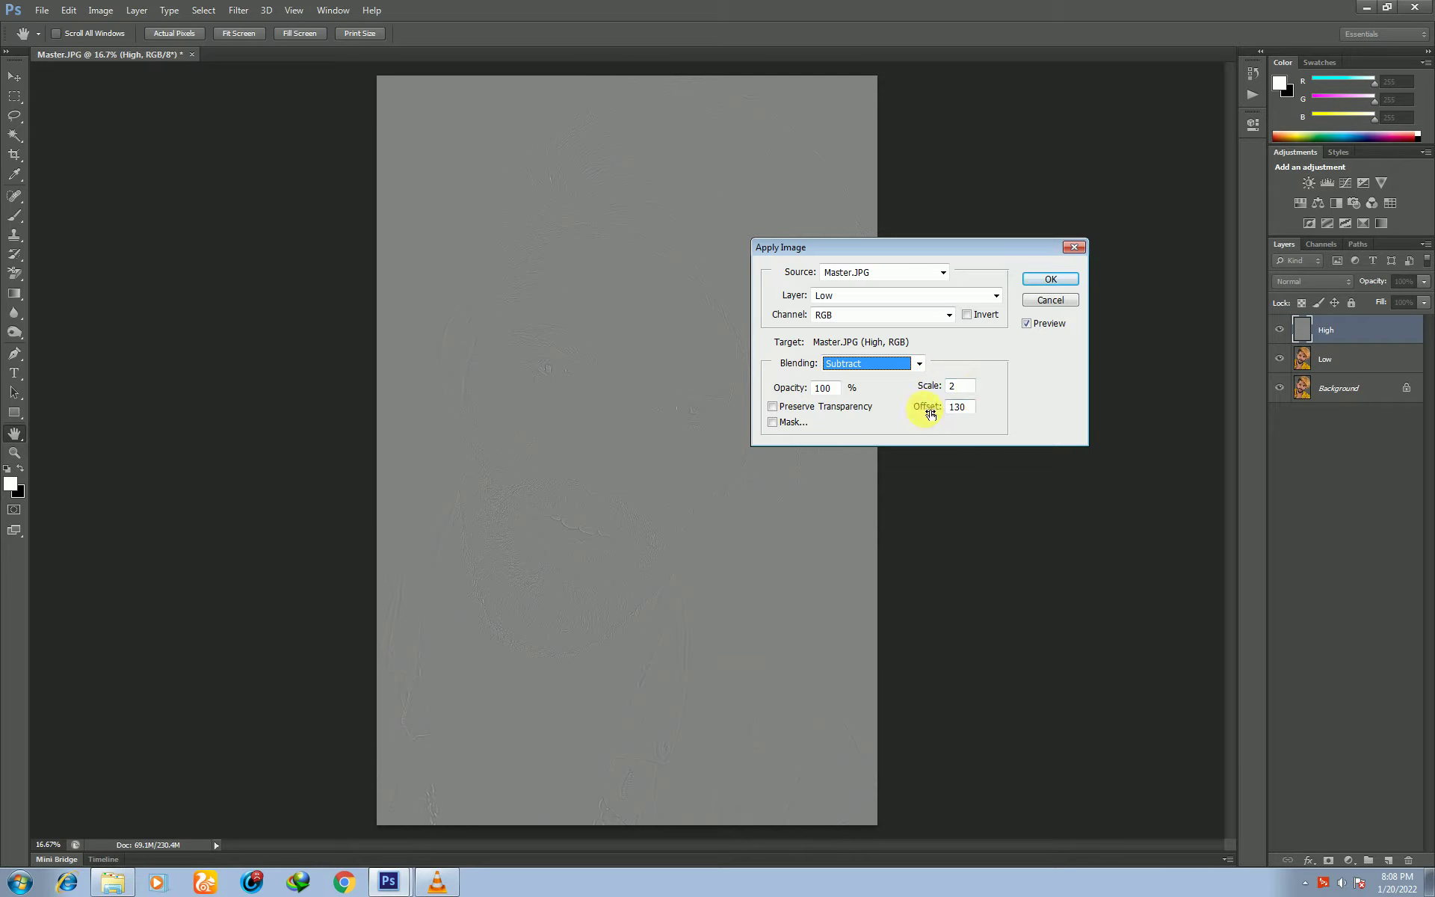
{"action": "left_click", "coordinate": [966, 407]}
{"action": "key", "text": "BackSpace"}
{"action": "key", "text": "BackSpace"}
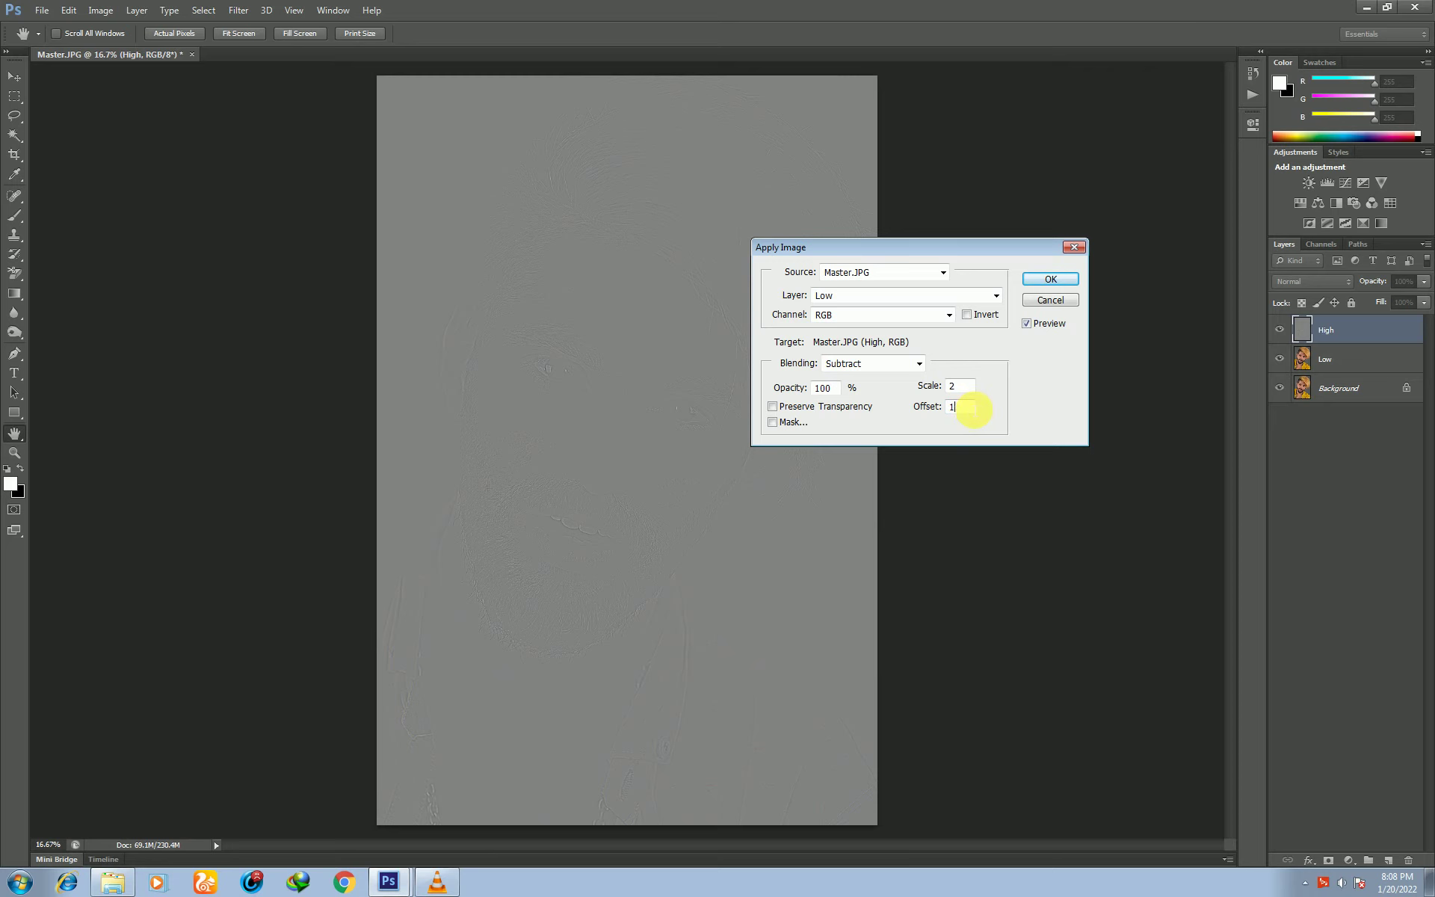
{"action": "key", "text": "BackSpace"}
{"action": "type", "text": "12"}
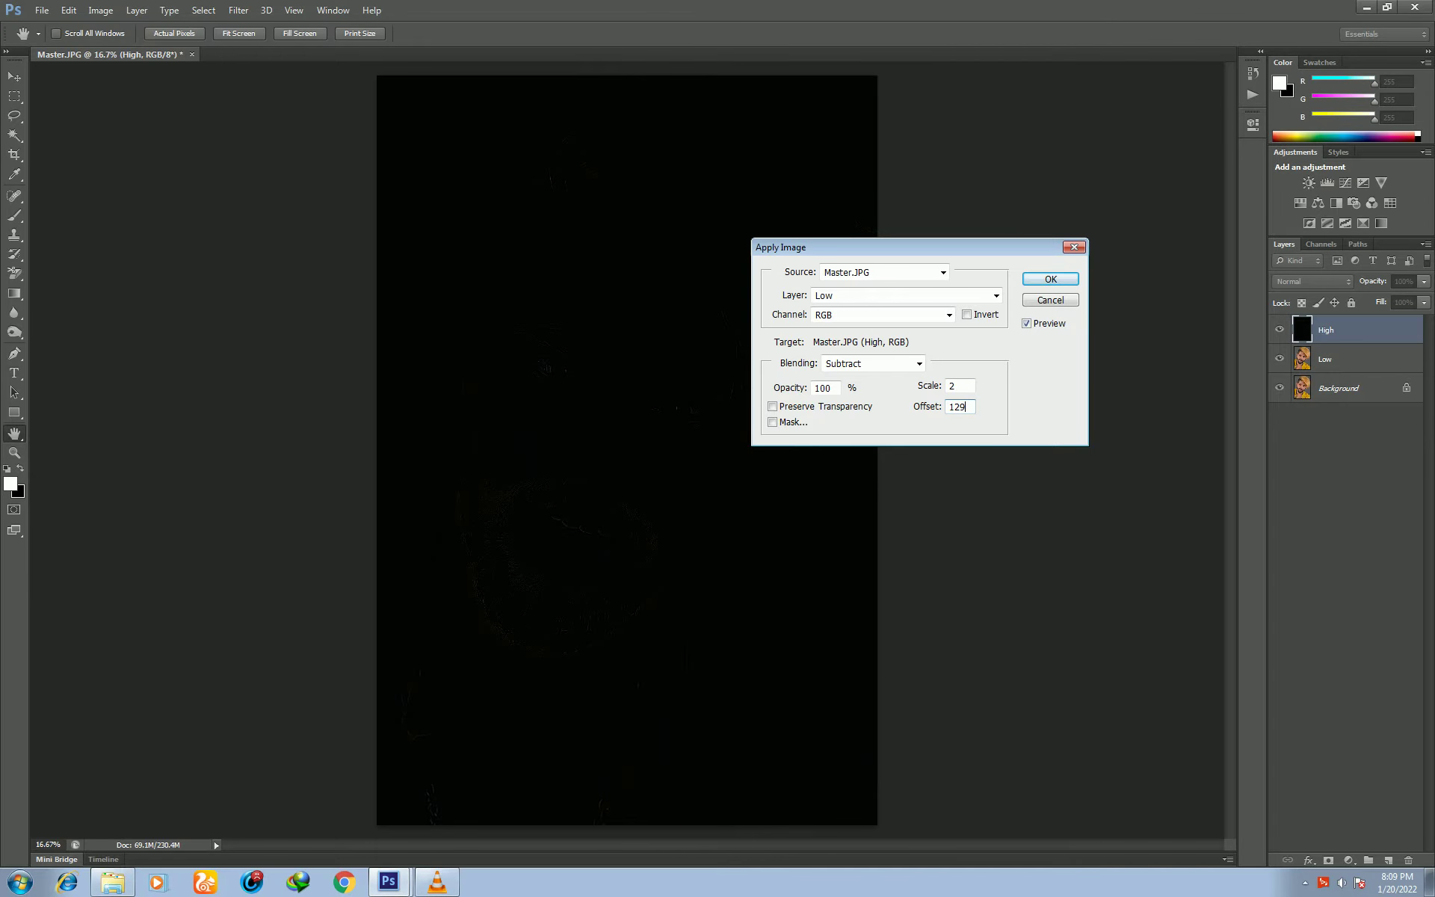
{"action": "type", "text": "9"}
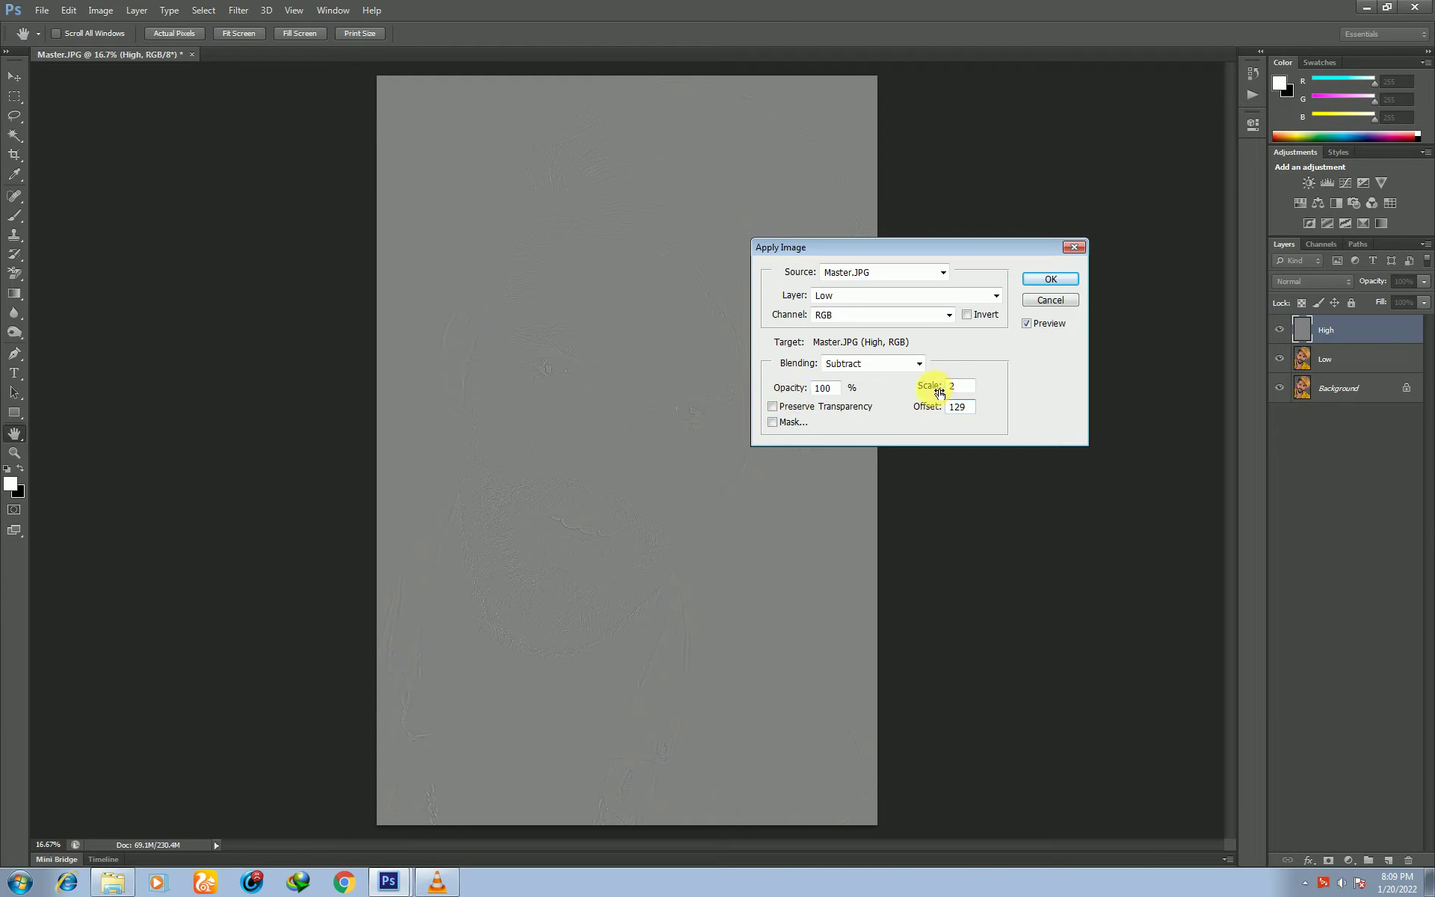
{"action": "left_click", "coordinate": [1051, 280]}
{"action": "key", "text": "b"}
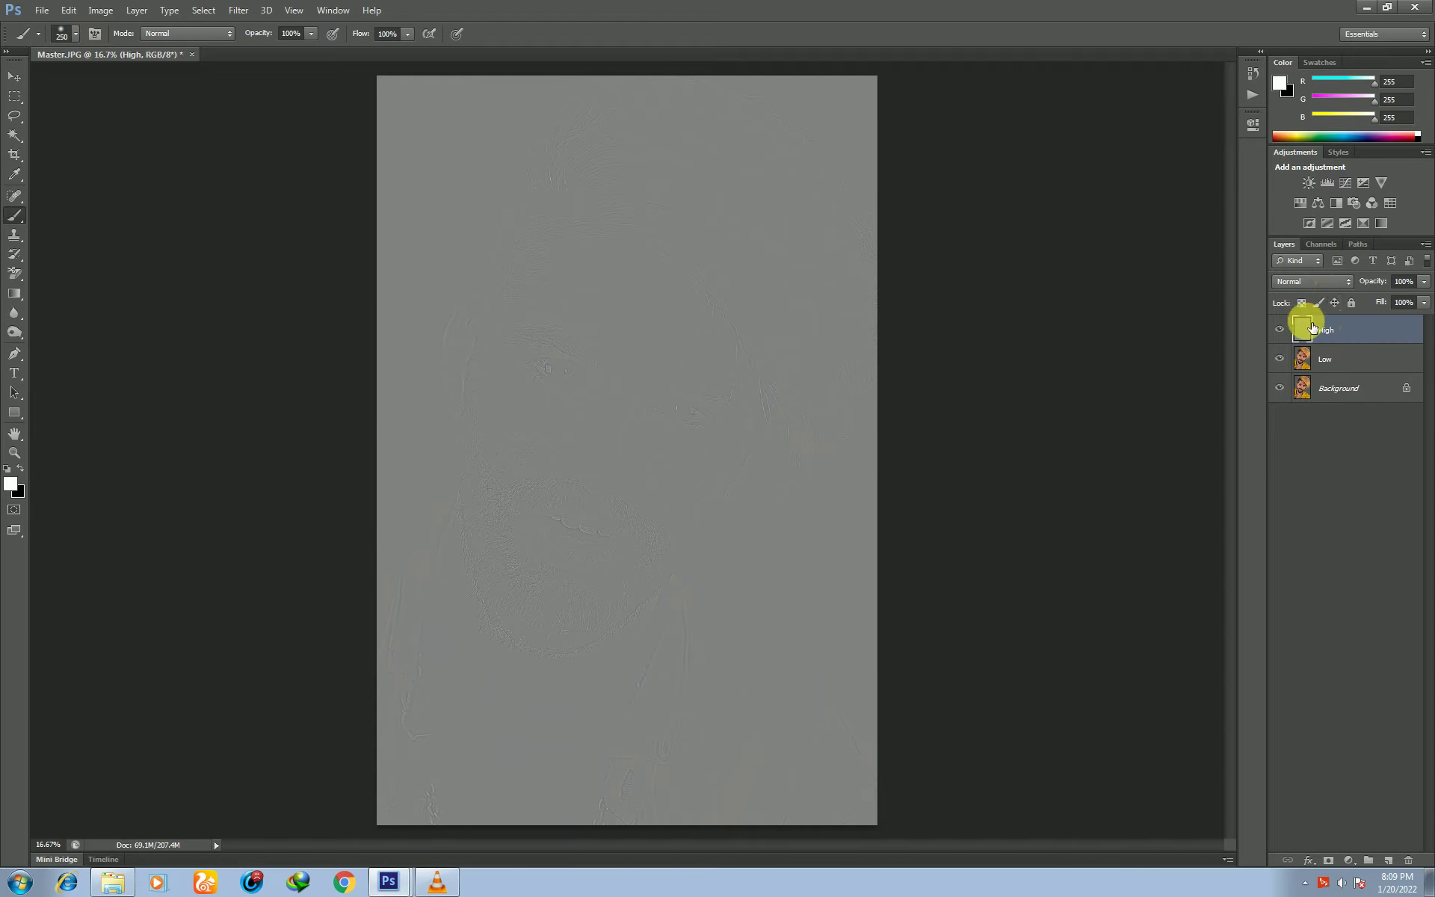
Set the High layer's blend mode to Linear Light and toggle its visibility to compare.
{"action": "left_click", "coordinate": [1345, 281]}
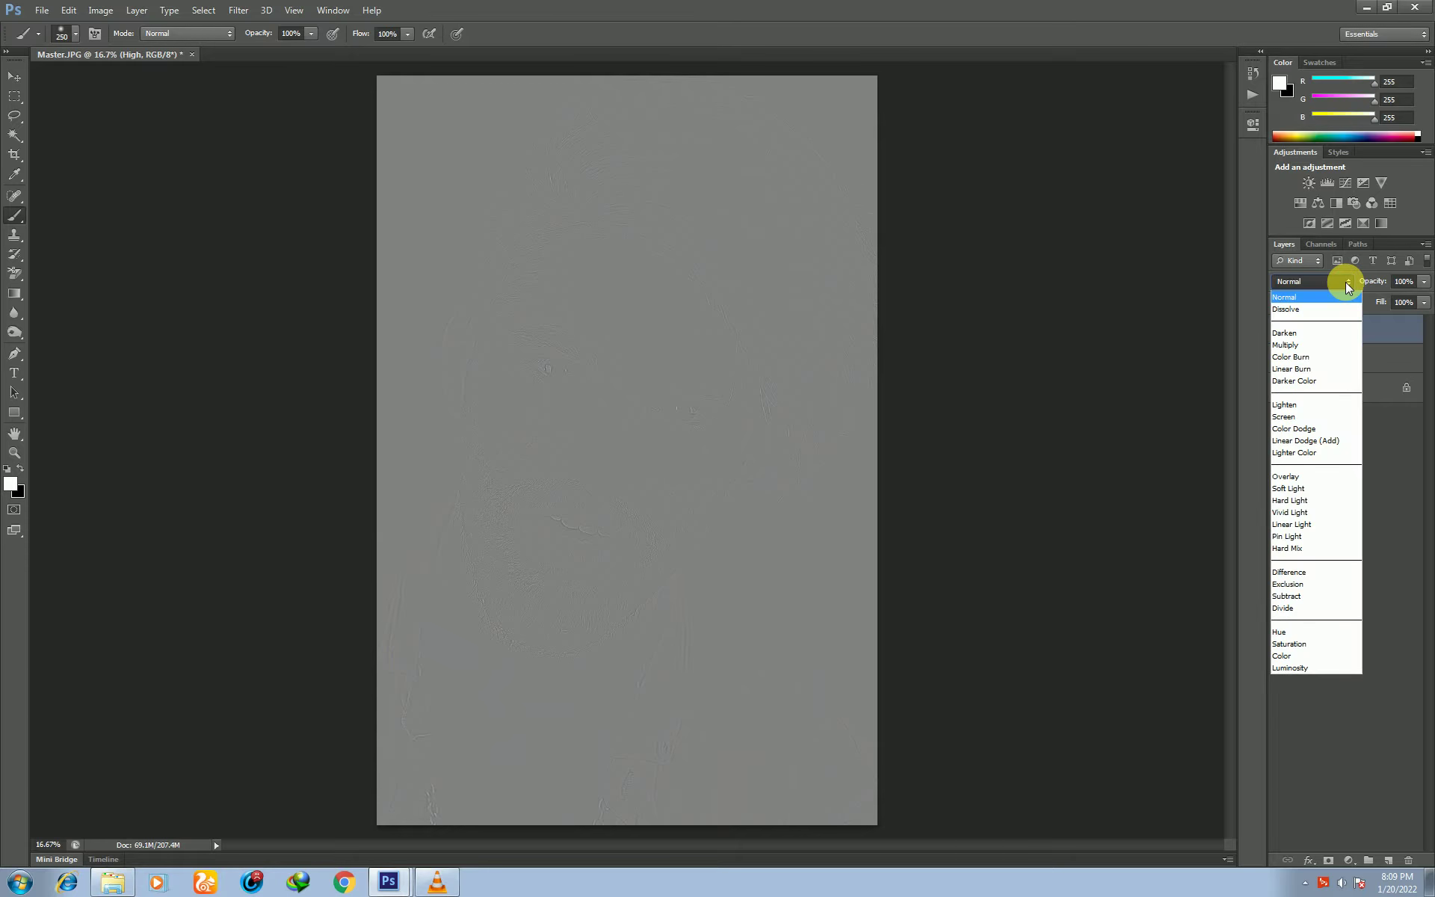
{"action": "left_click", "coordinate": [1309, 527]}
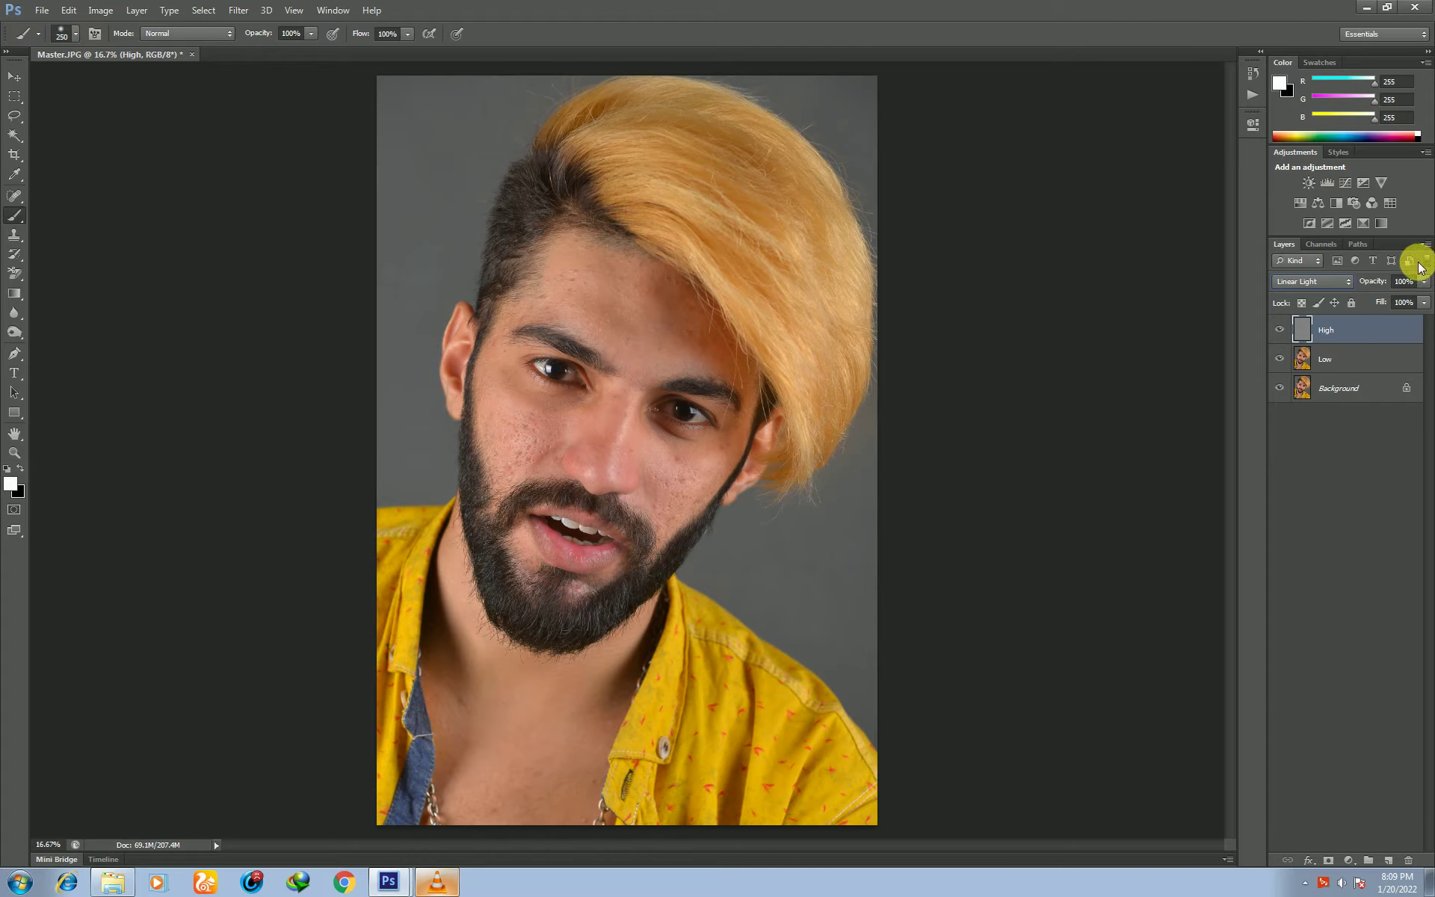
{"action": "left_click", "coordinate": [1281, 332]}
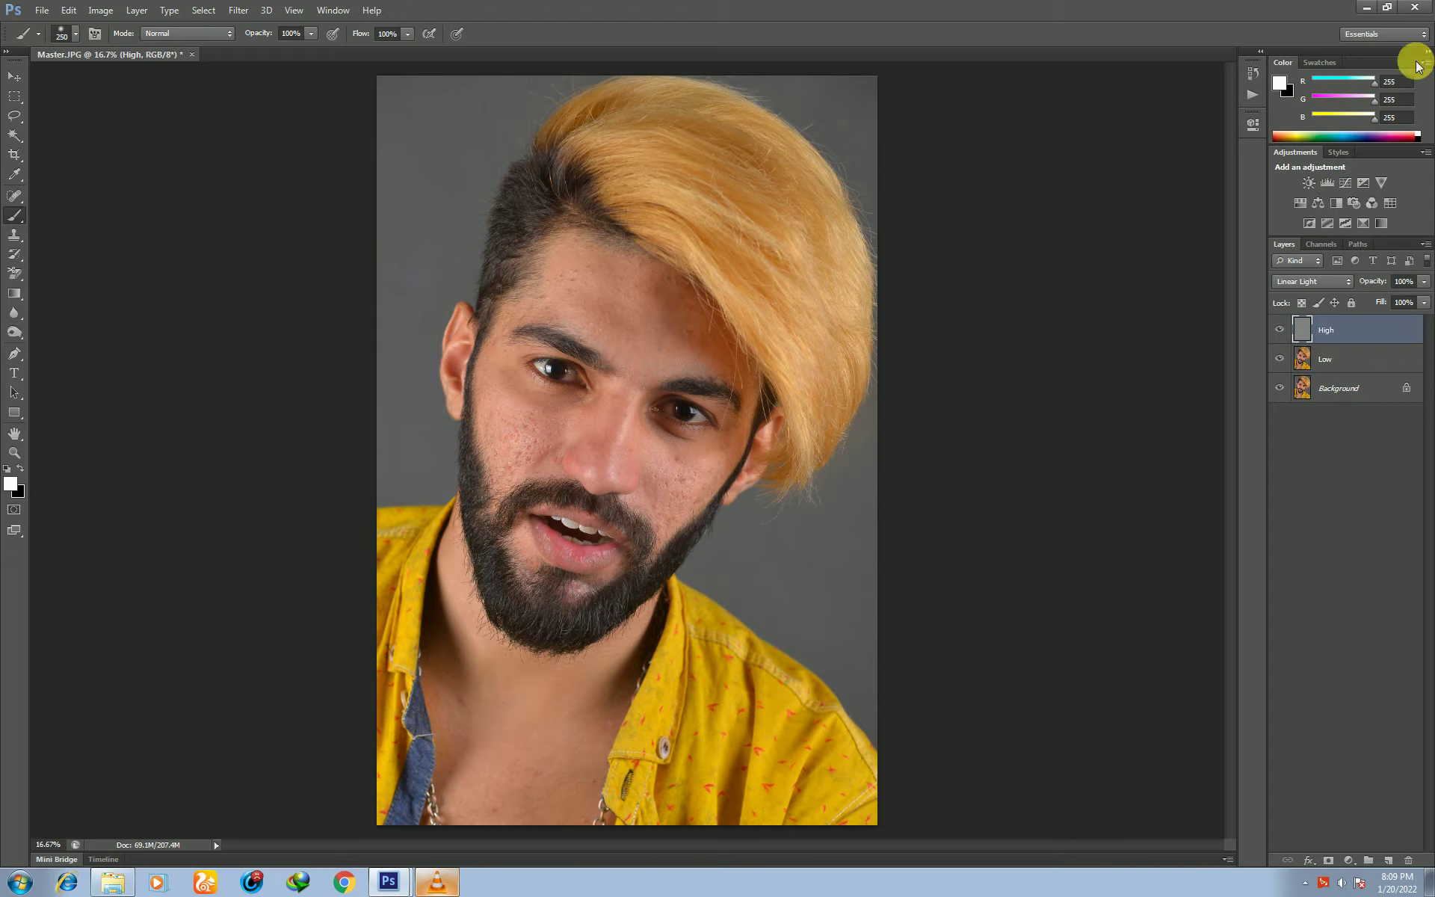
Convert the Low layer into a smart object.
{"action": "left_click", "coordinate": [1306, 360]}
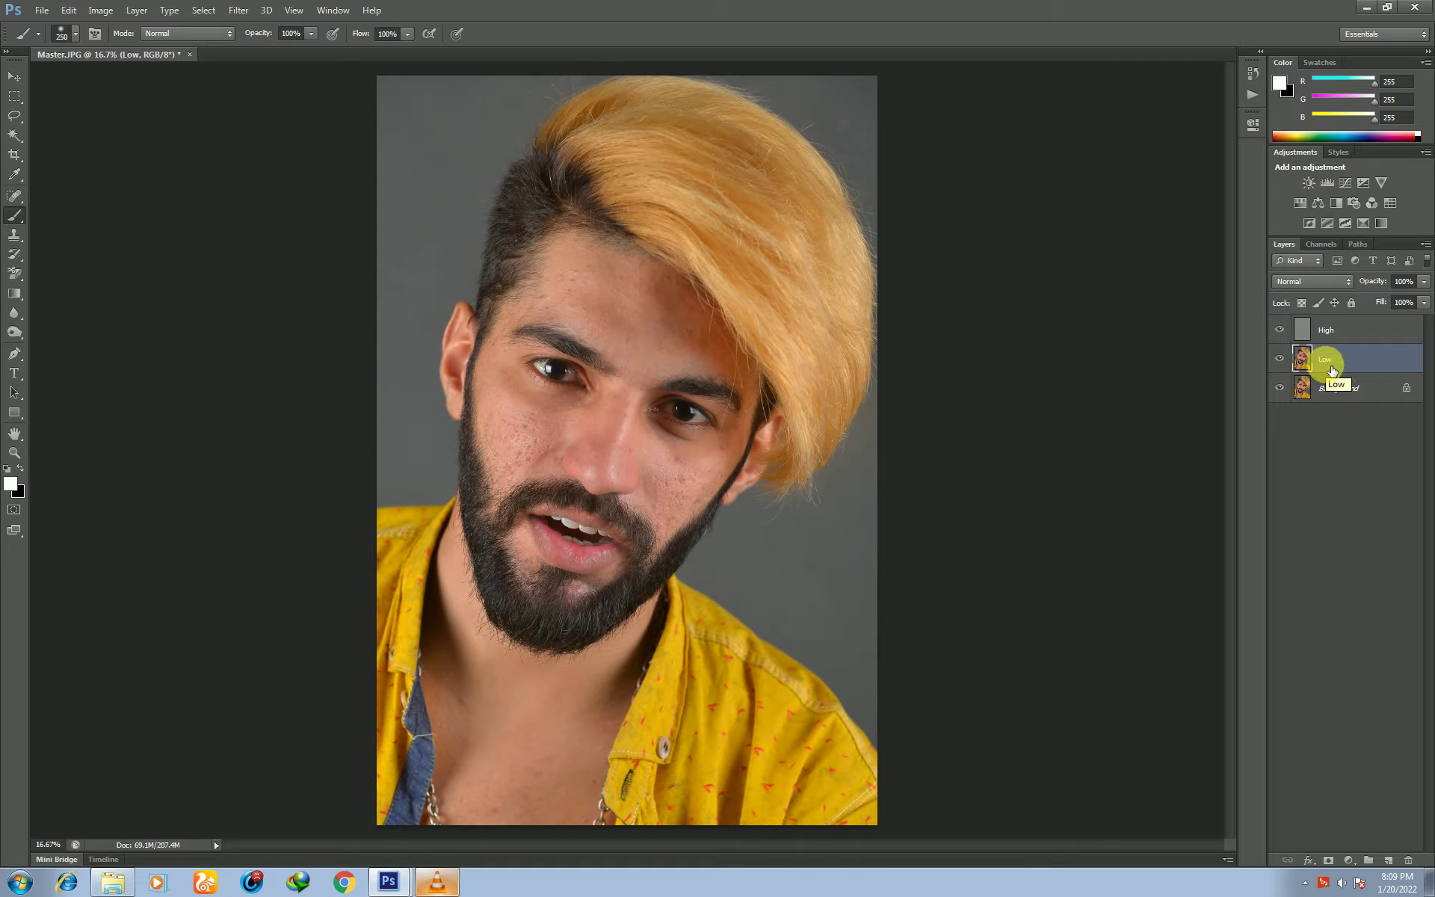
{"action": "right_click", "coordinate": [1306, 358]}
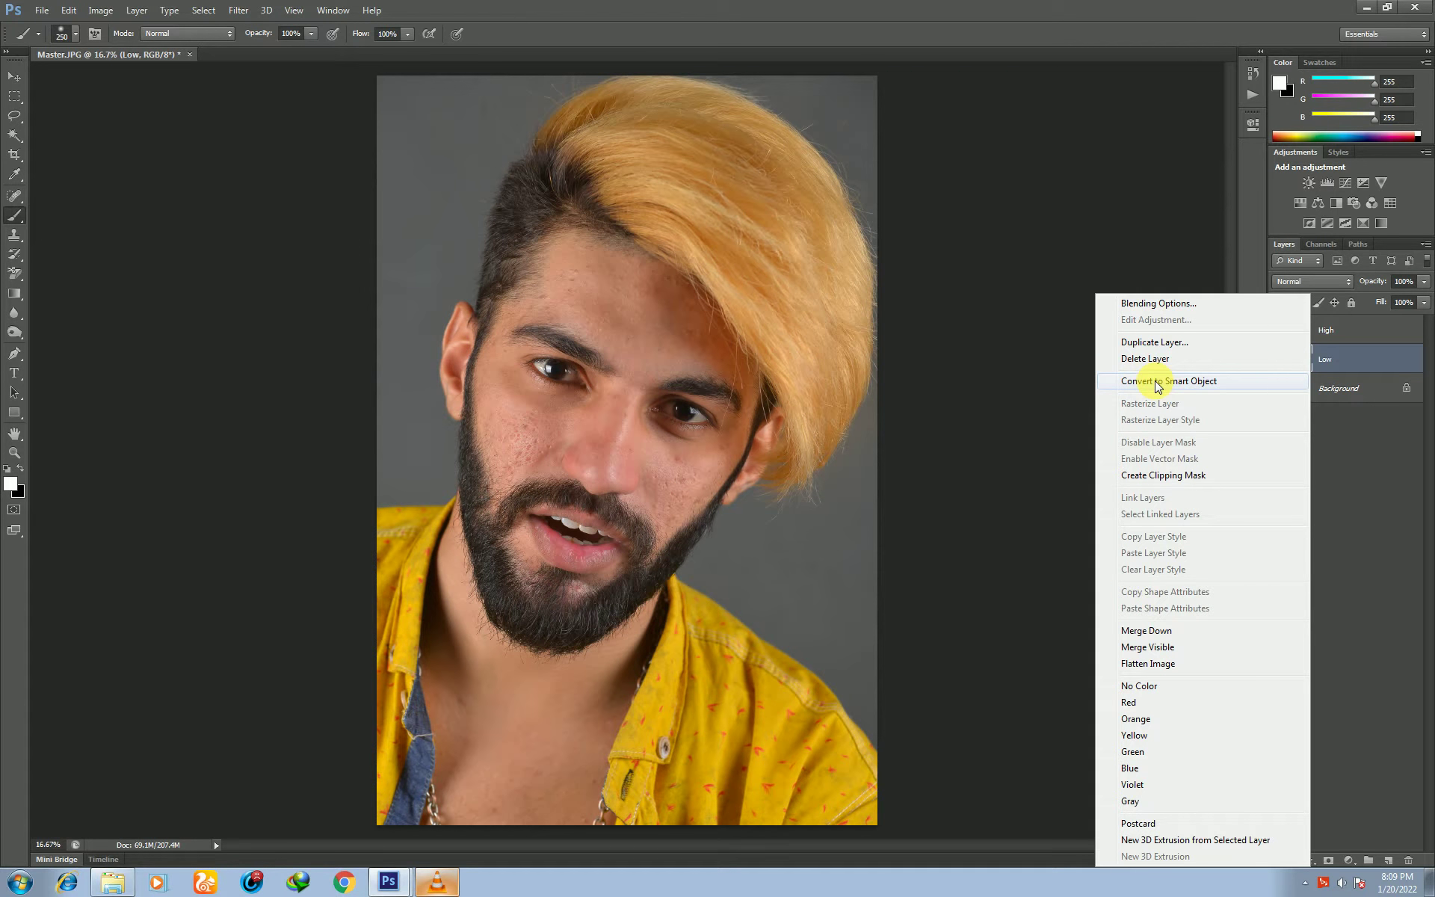
{"action": "left_click", "coordinate": [1157, 383]}
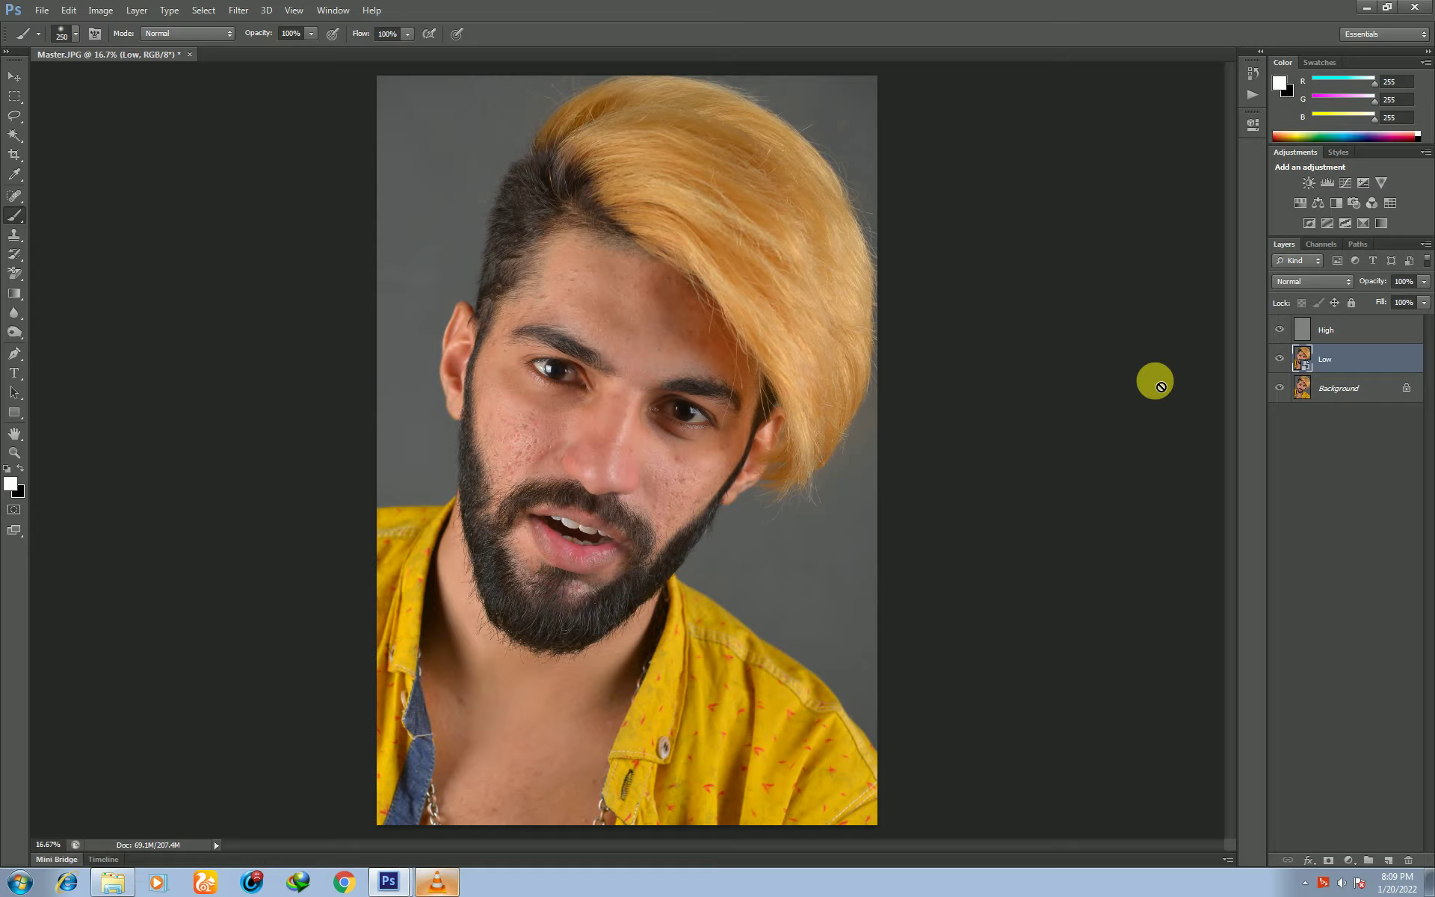
Add a Gaussian Blur smart filter of about 38 pixels to Low and target its filter mask.
{"action": "left_click", "coordinate": [237, 11]}
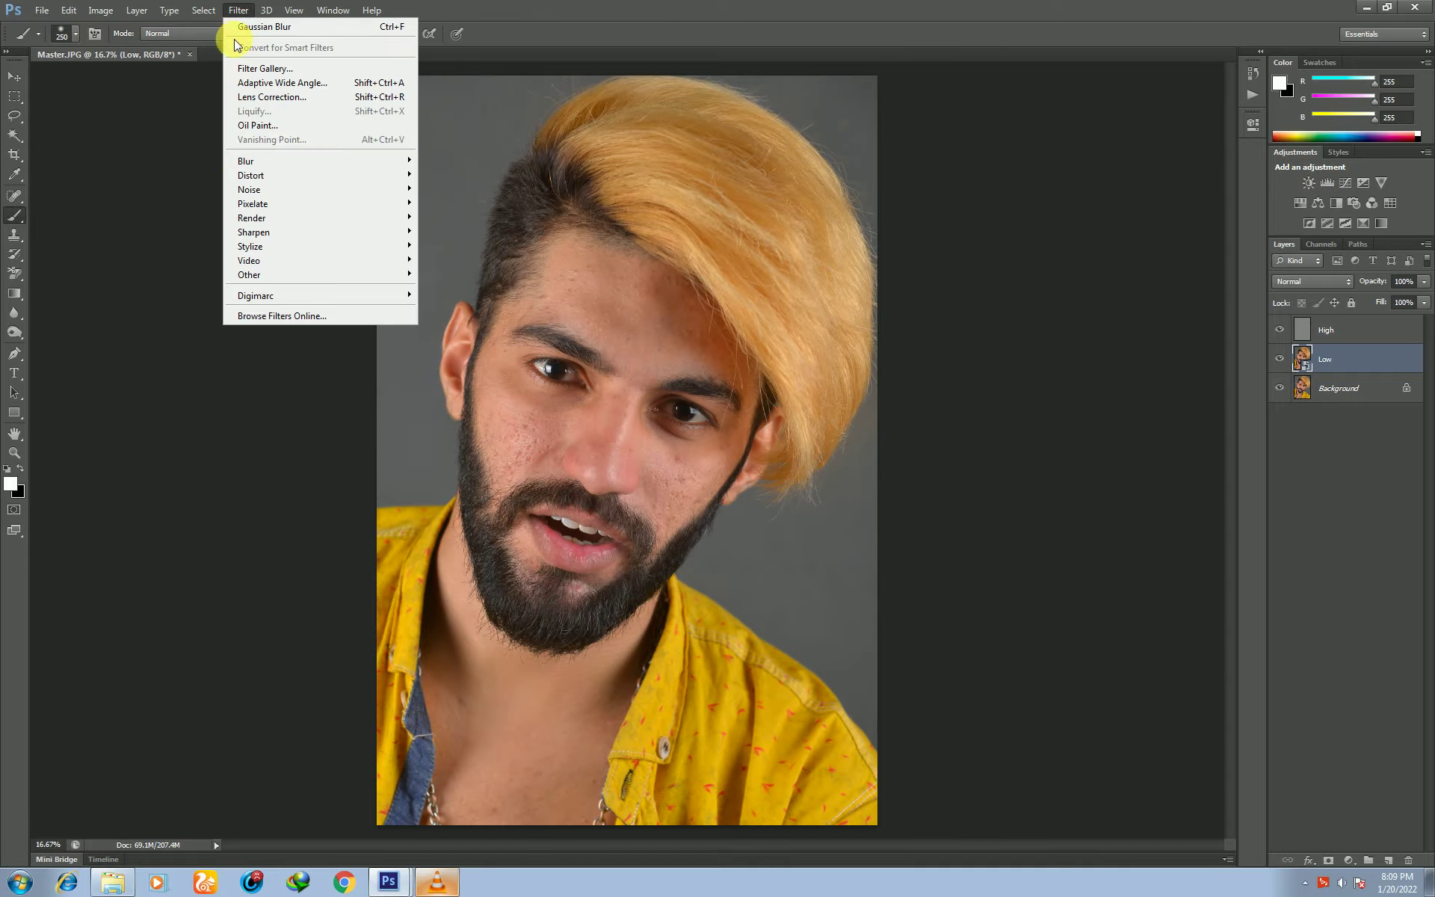
{"action": "mouse_move", "coordinate": [318, 160]}
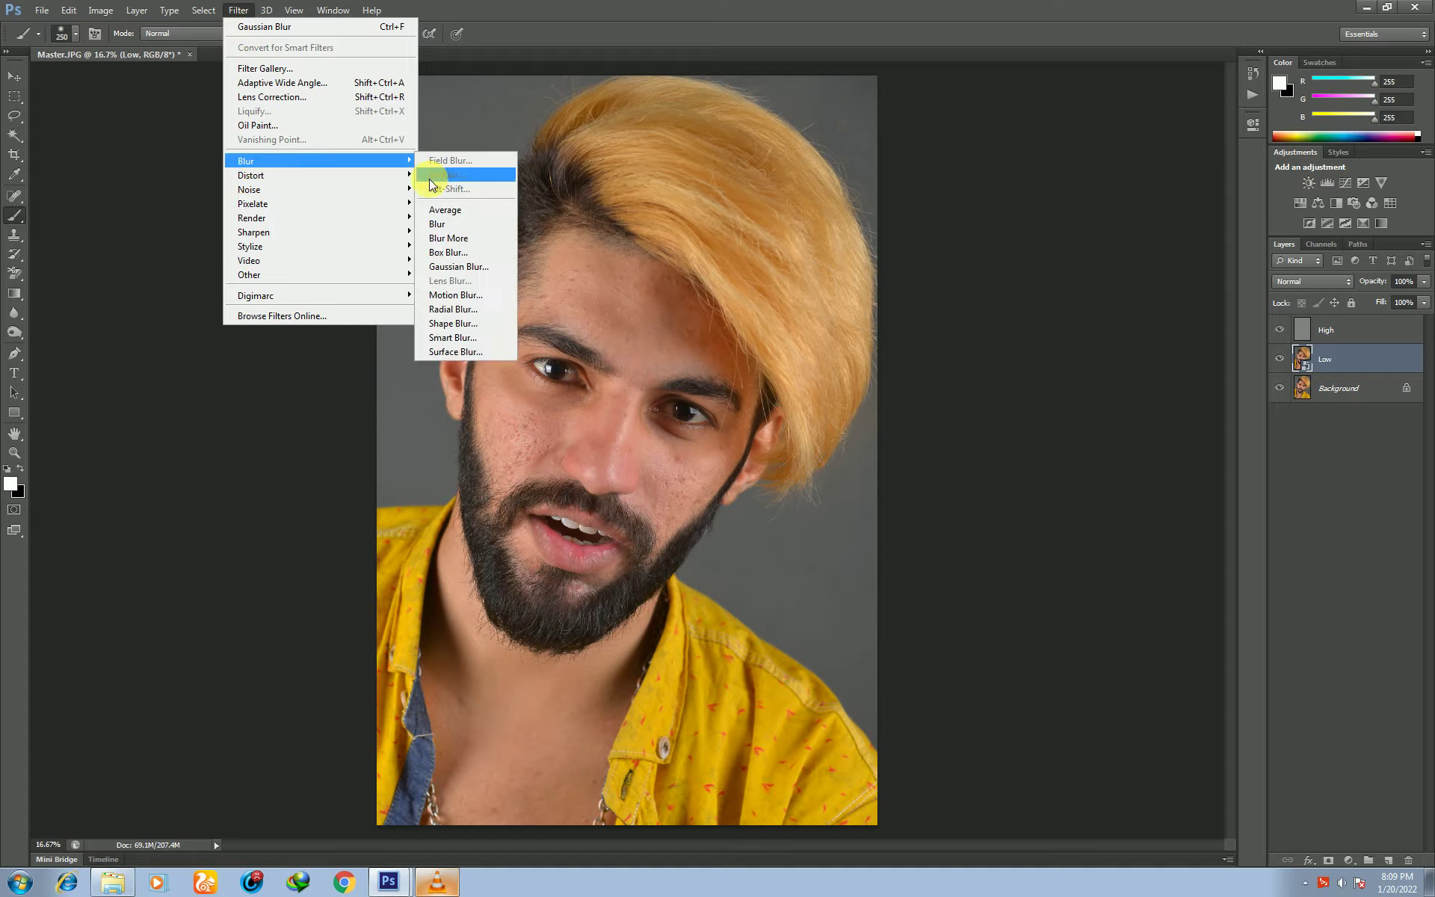
{"action": "left_click", "coordinate": [441, 266]}
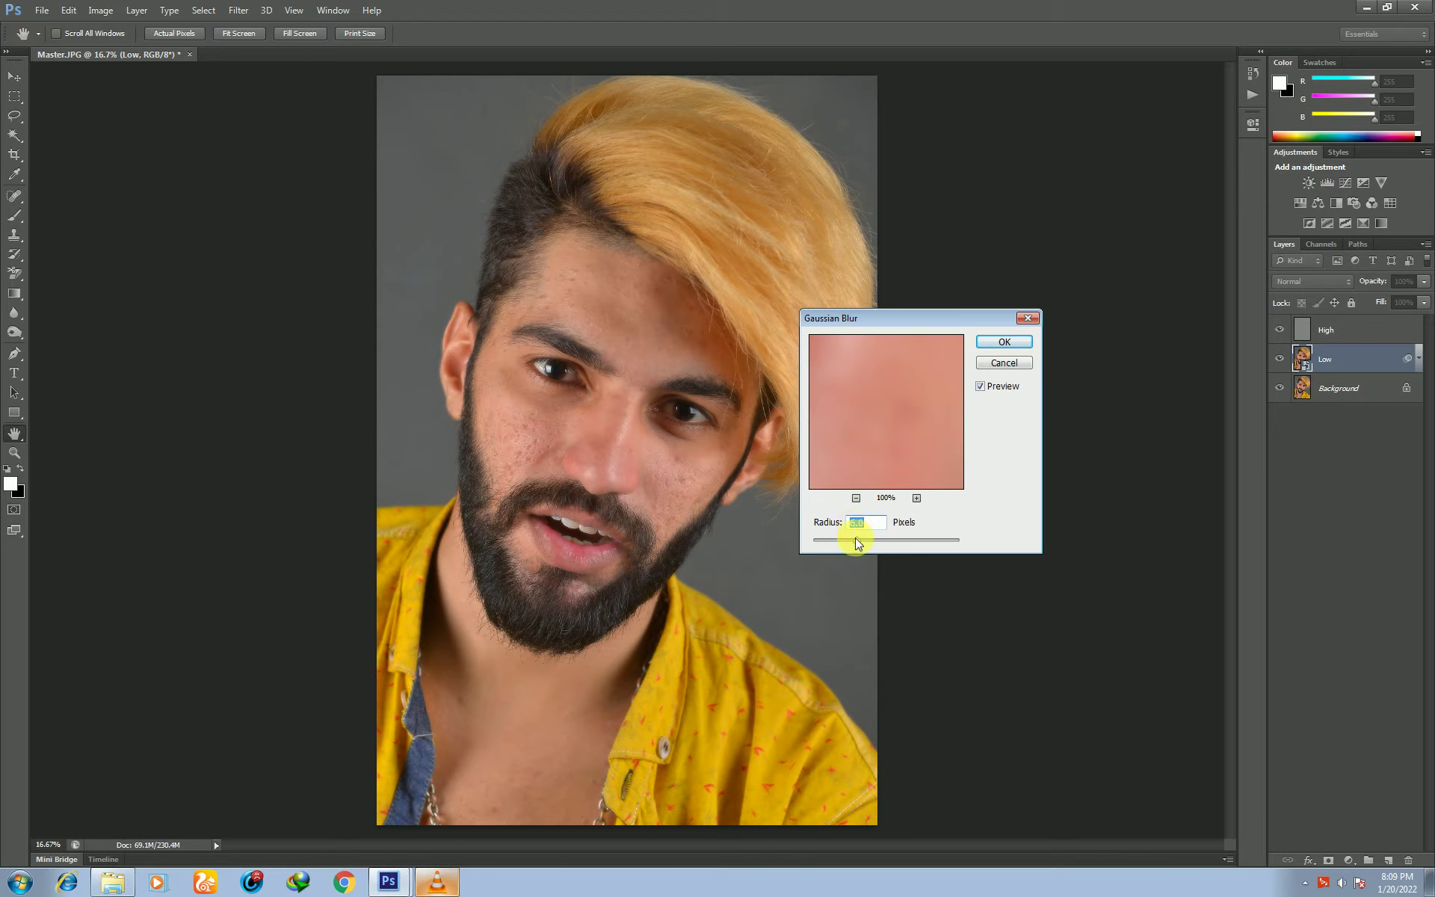
{"action": "left_click_drag", "start_coordinate": [856, 538], "coordinate": [890, 550]}
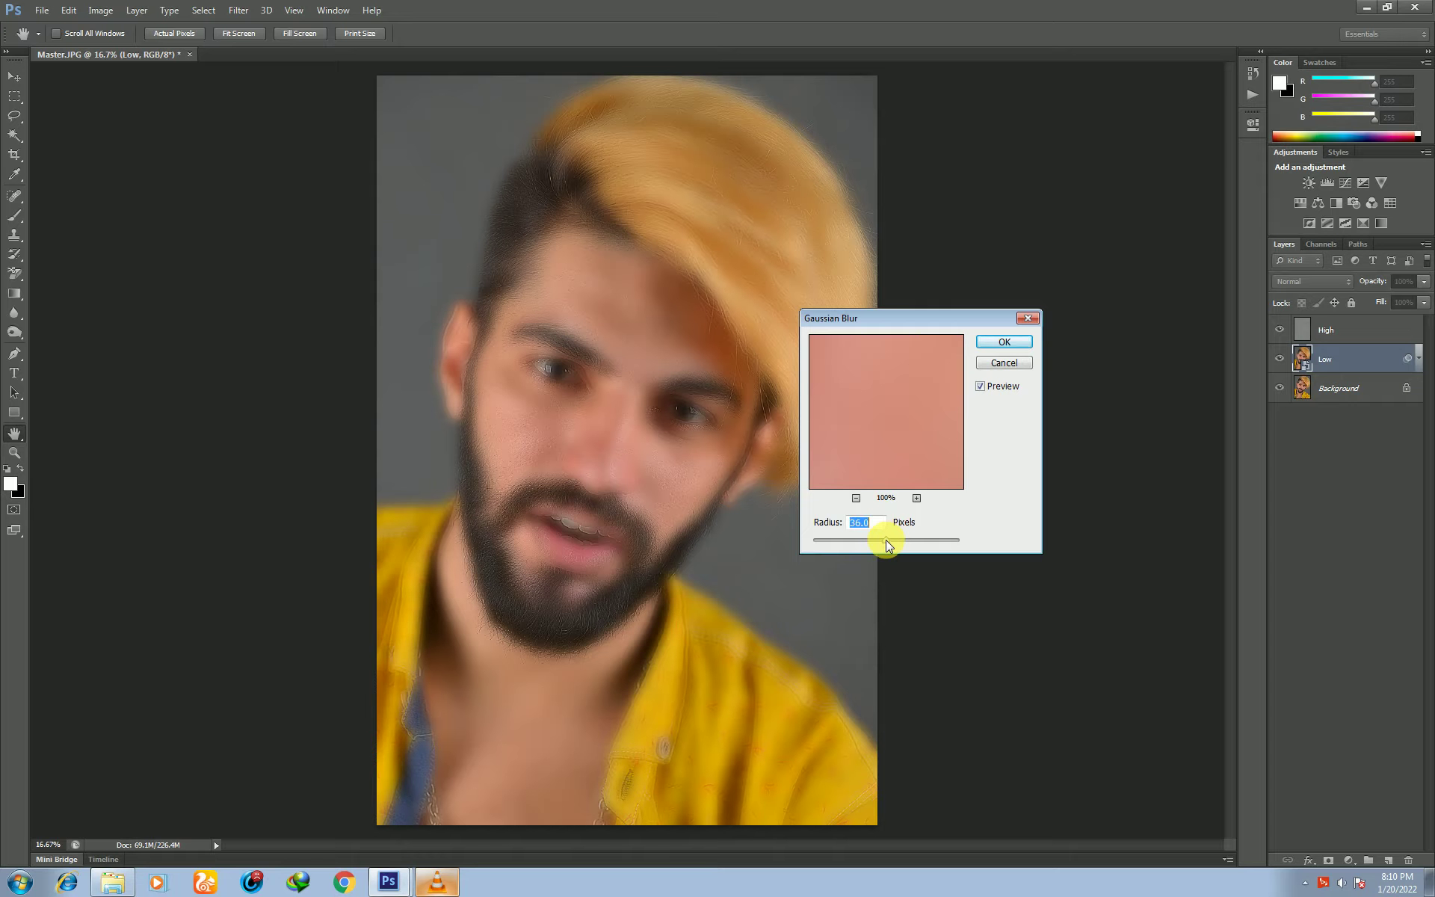
{"action": "left_click_drag", "start_coordinate": [886, 540], "coordinate": [887, 540]}
{"action": "left_click", "coordinate": [1017, 345]}
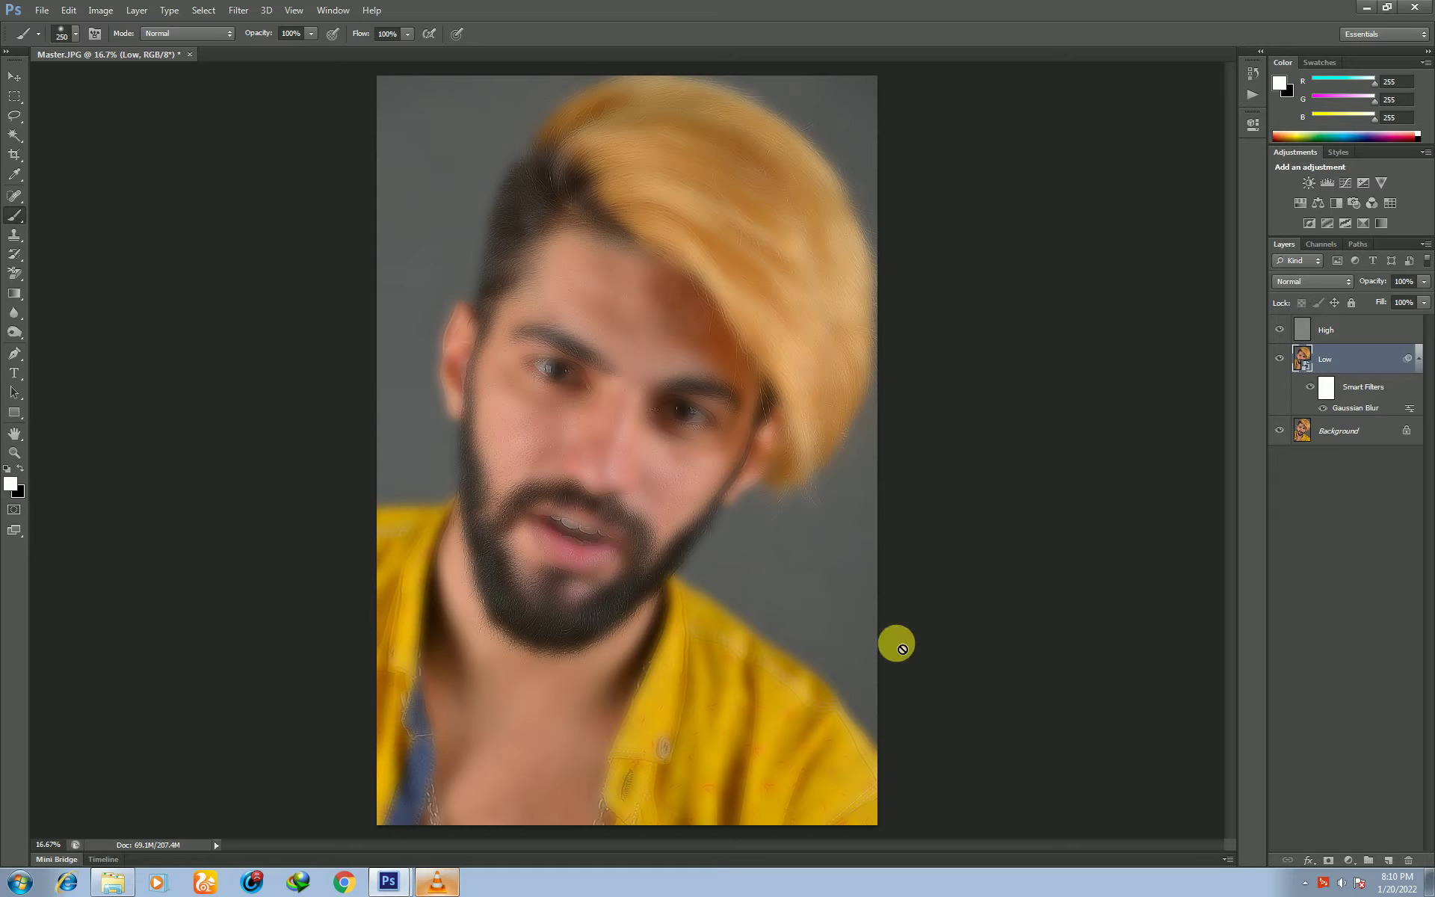
{"action": "left_click", "coordinate": [1328, 392]}
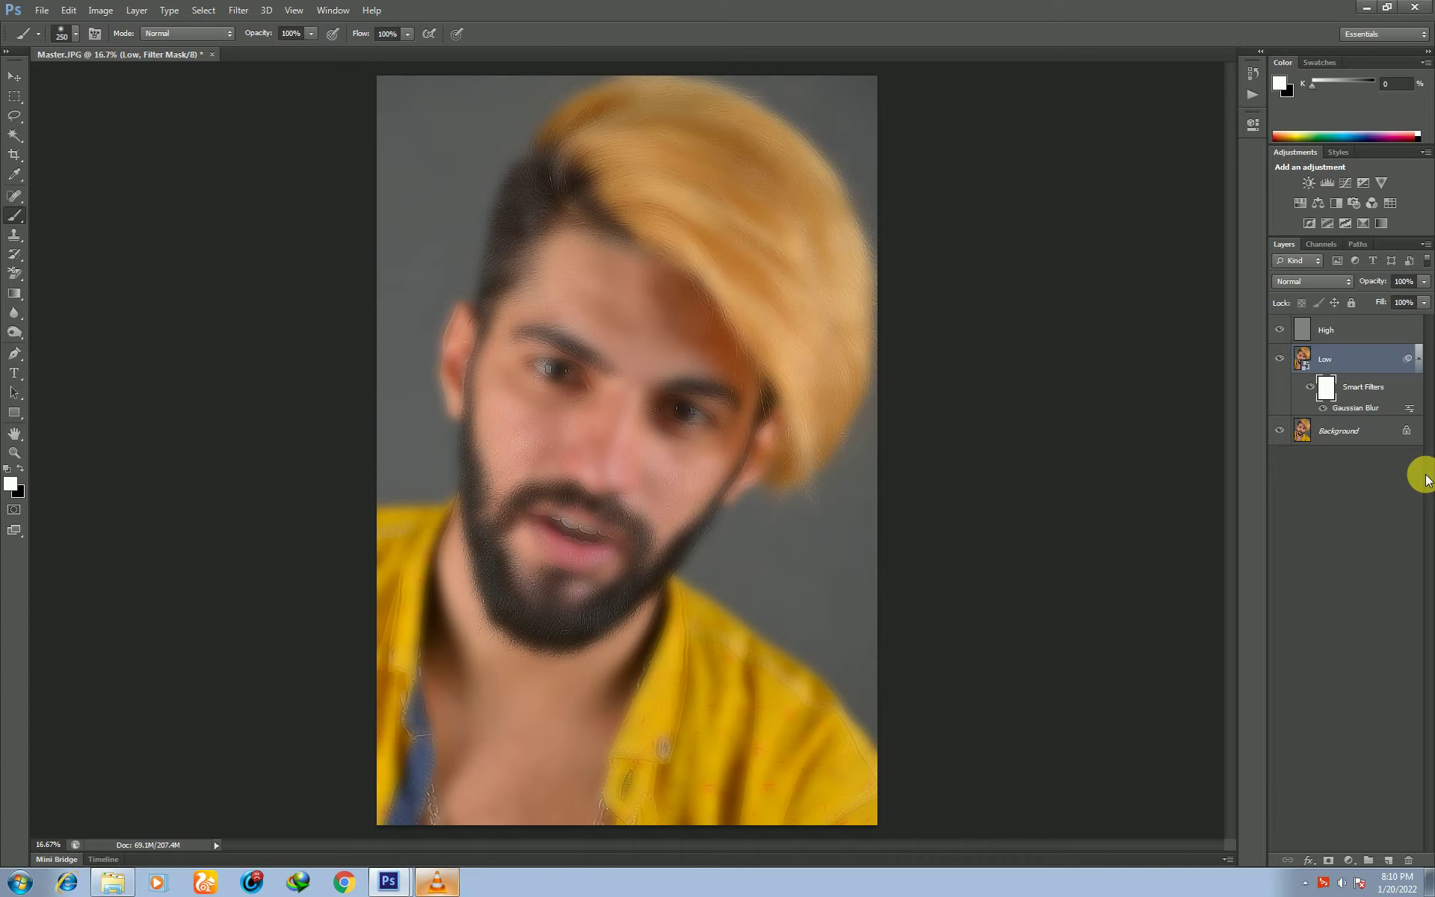
Invert the Low layer's smart-filter mask to black, hiding the blur.
{"action": "left_click", "coordinate": [101, 11]}
{"action": "mouse_move", "coordinate": [168, 47]}
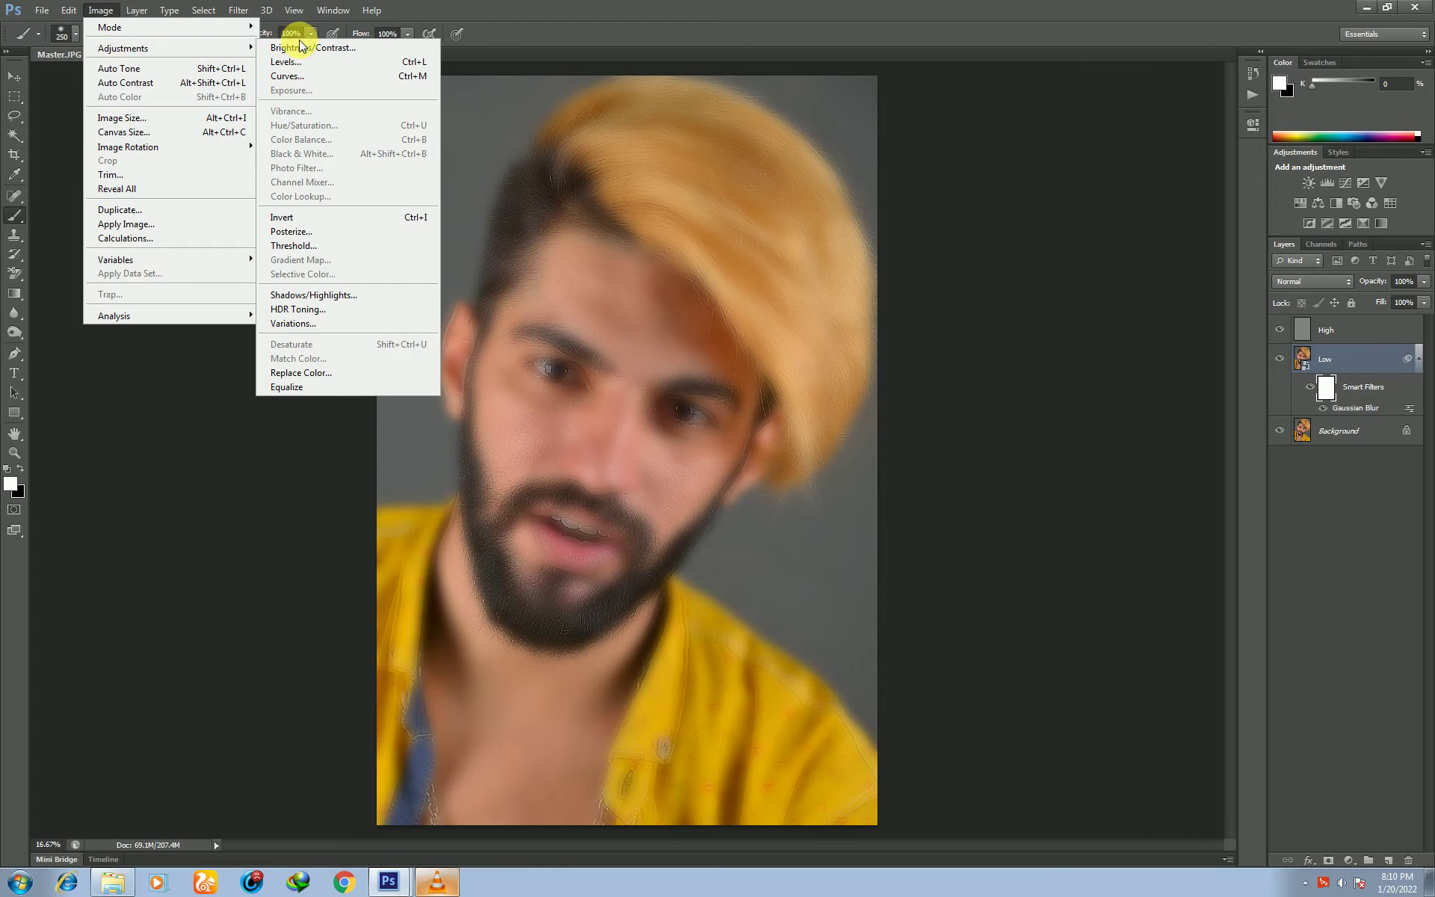
{"action": "left_click", "coordinate": [279, 219]}
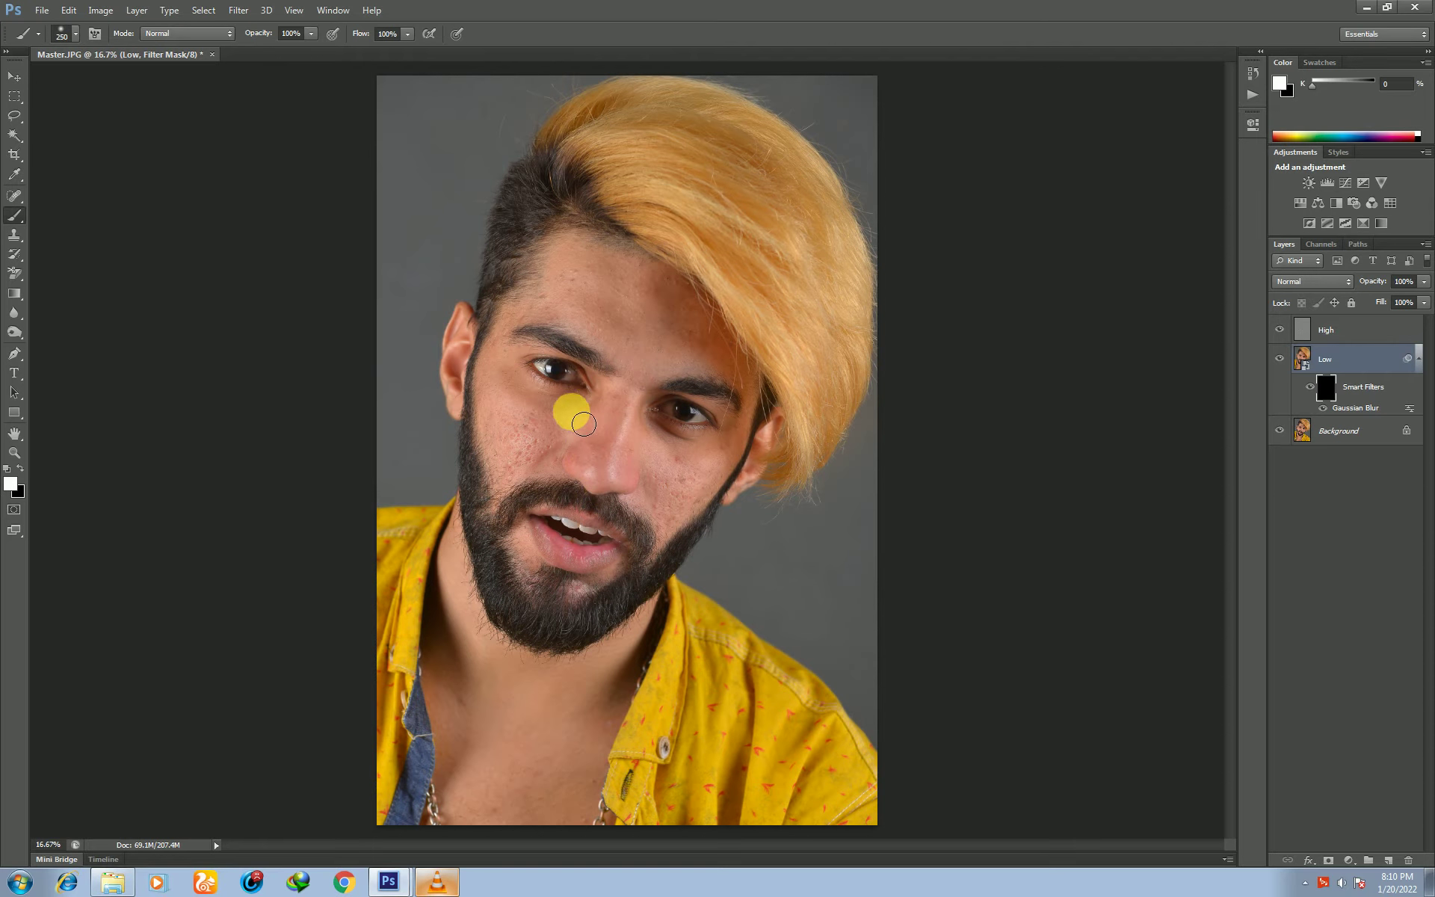
Zoom into the face and paint the blur back into the cheek through the mask.
{"action": "scroll", "coordinate": [541, 419], "scroll_direction": "up", "scroll_amount": 1}
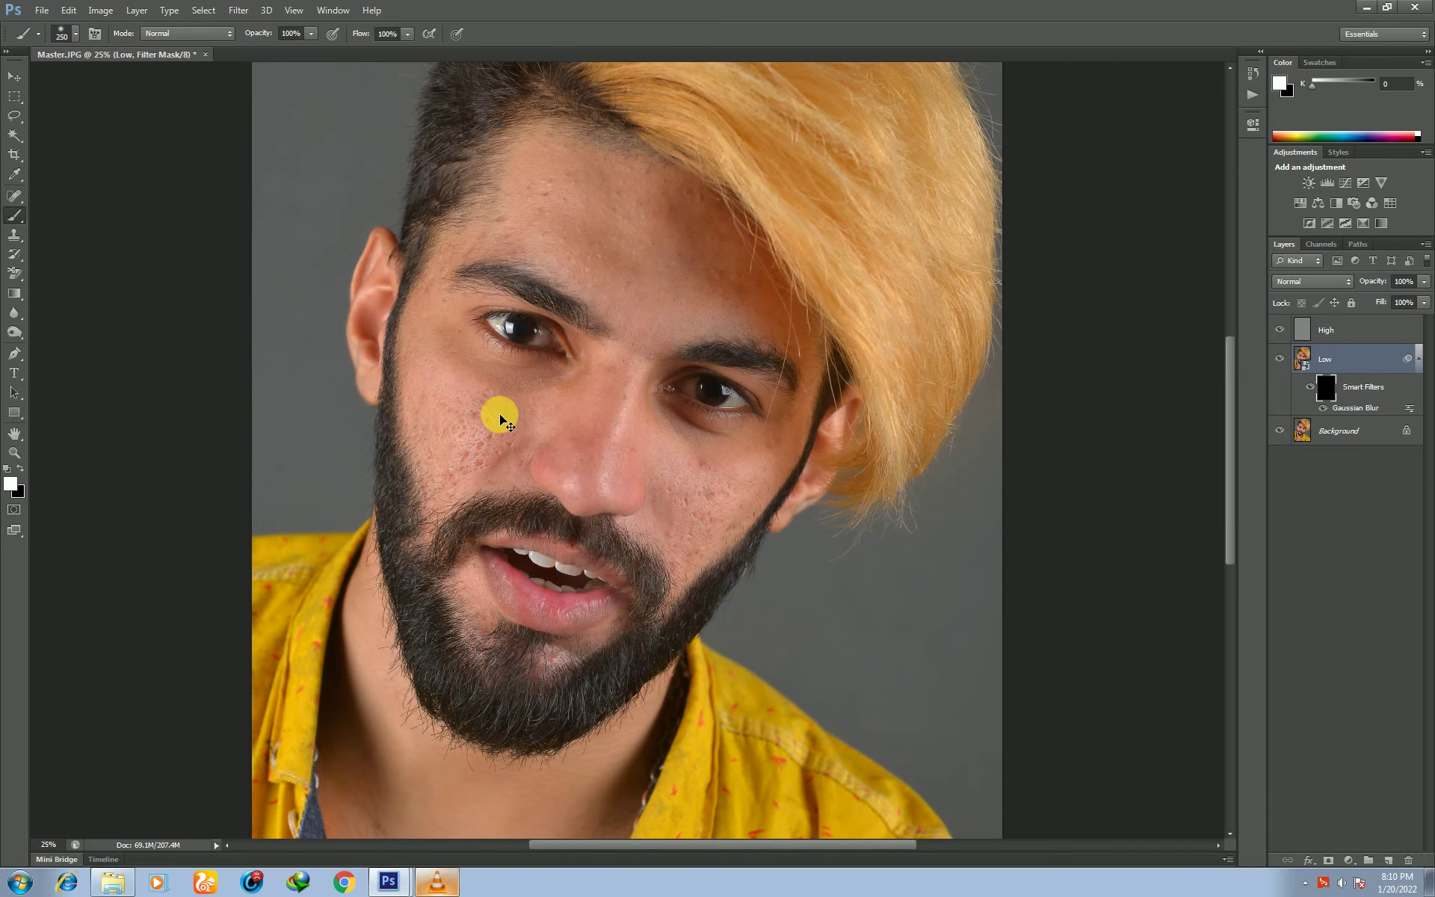
{"action": "scroll", "coordinate": [497, 415], "scroll_direction": "up", "scroll_amount": 1}
{"action": "left_click_drag", "start_coordinate": [494, 432], "coordinate": [537, 434]}
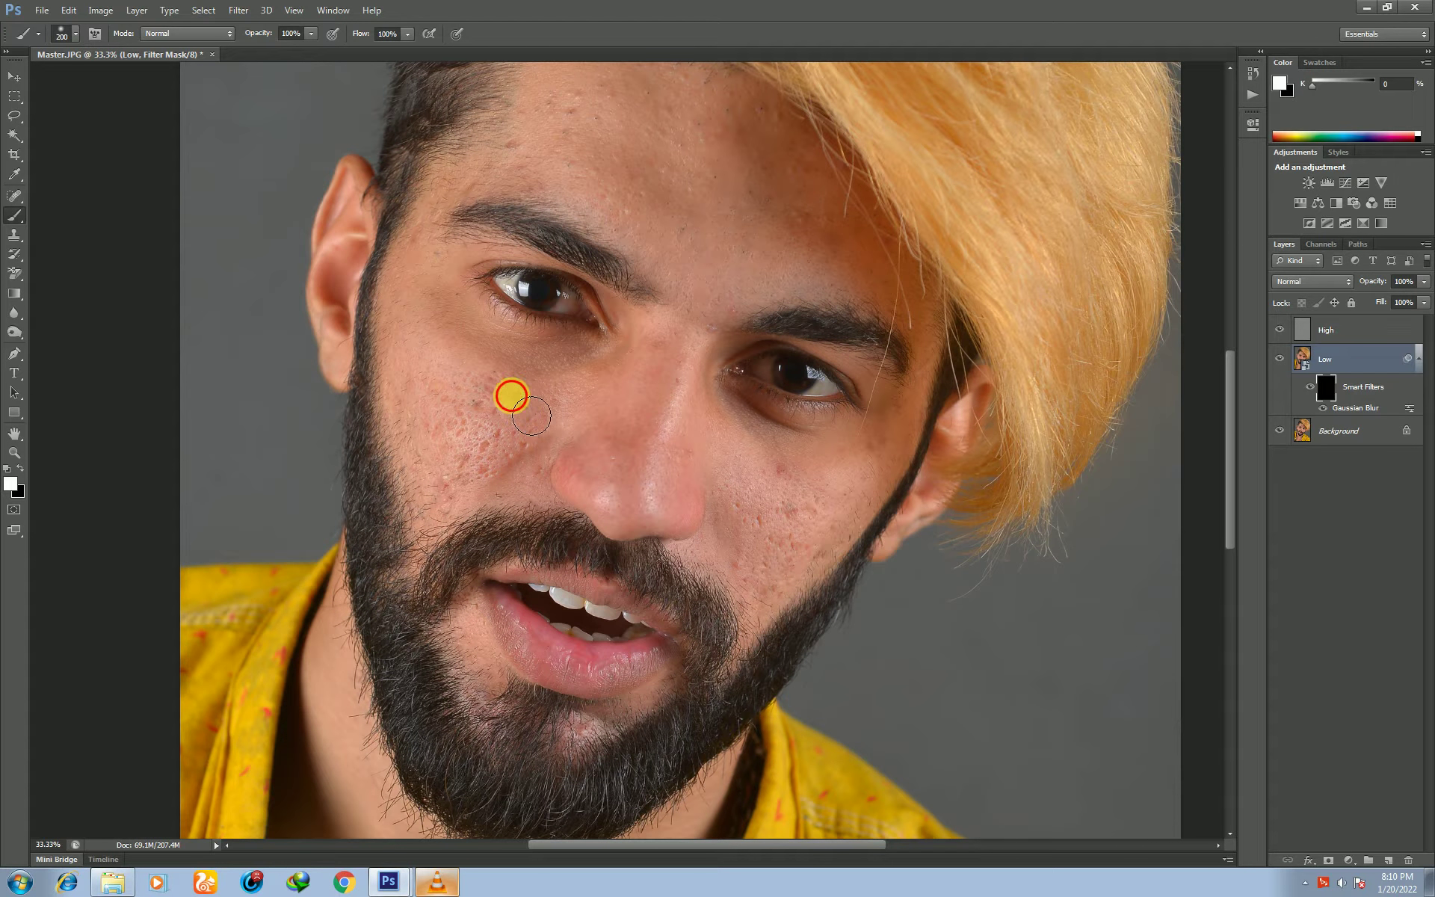
{"action": "mouse_move", "coordinate": [531, 415]}
{"action": "left_mouse_down"}
{"action": "mouse_move", "coordinate": [464, 354]}
{"action": "mouse_move", "coordinate": [479, 472]}
{"action": "mouse_move", "coordinate": [507, 485]}
{"action": "mouse_move", "coordinate": [472, 491]}
{"action": "mouse_move", "coordinate": [427, 392]}
{"action": "mouse_move", "coordinate": [442, 497]}
{"action": "mouse_move", "coordinate": [442, 378]}
{"action": "mouse_move", "coordinate": [474, 374]}
{"action": "mouse_move", "coordinate": [530, 446]}
{"action": "mouse_move", "coordinate": [609, 389]}
{"action": "mouse_move", "coordinate": [517, 400]}
{"action": "mouse_move", "coordinate": [433, 325]}
{"action": "mouse_move", "coordinate": [666, 183]}
{"action": "mouse_move", "coordinate": [624, 192]}
{"action": "mouse_move", "coordinate": [608, 152]}
{"action": "mouse_move", "coordinate": [700, 169]}
{"action": "mouse_move", "coordinate": [748, 197]}
{"action": "mouse_move", "coordinate": [637, 127]}
{"action": "mouse_move", "coordinate": [682, 236]}
{"action": "mouse_move", "coordinate": [789, 239]}
{"action": "mouse_move", "coordinate": [807, 212]}
{"action": "mouse_move", "coordinate": [844, 270]}
{"action": "mouse_move", "coordinate": [777, 287]}
{"action": "mouse_move", "coordinate": [571, 199]}
{"action": "mouse_move", "coordinate": [591, 179]}
{"action": "mouse_move", "coordinate": [523, 167]}
{"action": "mouse_move", "coordinate": [561, 118]}
{"action": "mouse_move", "coordinate": [569, 189]}
{"action": "mouse_move", "coordinate": [473, 192]}
{"action": "mouse_move", "coordinate": [428, 234]}
{"action": "mouse_move", "coordinate": [424, 283]}
{"action": "mouse_move", "coordinate": [446, 227]}
{"action": "mouse_move", "coordinate": [522, 189]}
{"action": "left_mouse_up"}
{"action": "key", "text": "bracketright"}
{"action": "key", "text": "bracketleft"}
{"action": "key", "text": "bracketleft"}
{"action": "key", "text": "bracketleft"}
Paint white on the mask to smooth the forehead, including its right side.
{"action": "scroll", "coordinate": [549, 177], "scroll_direction": "up", "scroll_amount": 2}
{"action": "scroll", "coordinate": [535, 234], "scroll_direction": "up", "scroll_amount": 2}
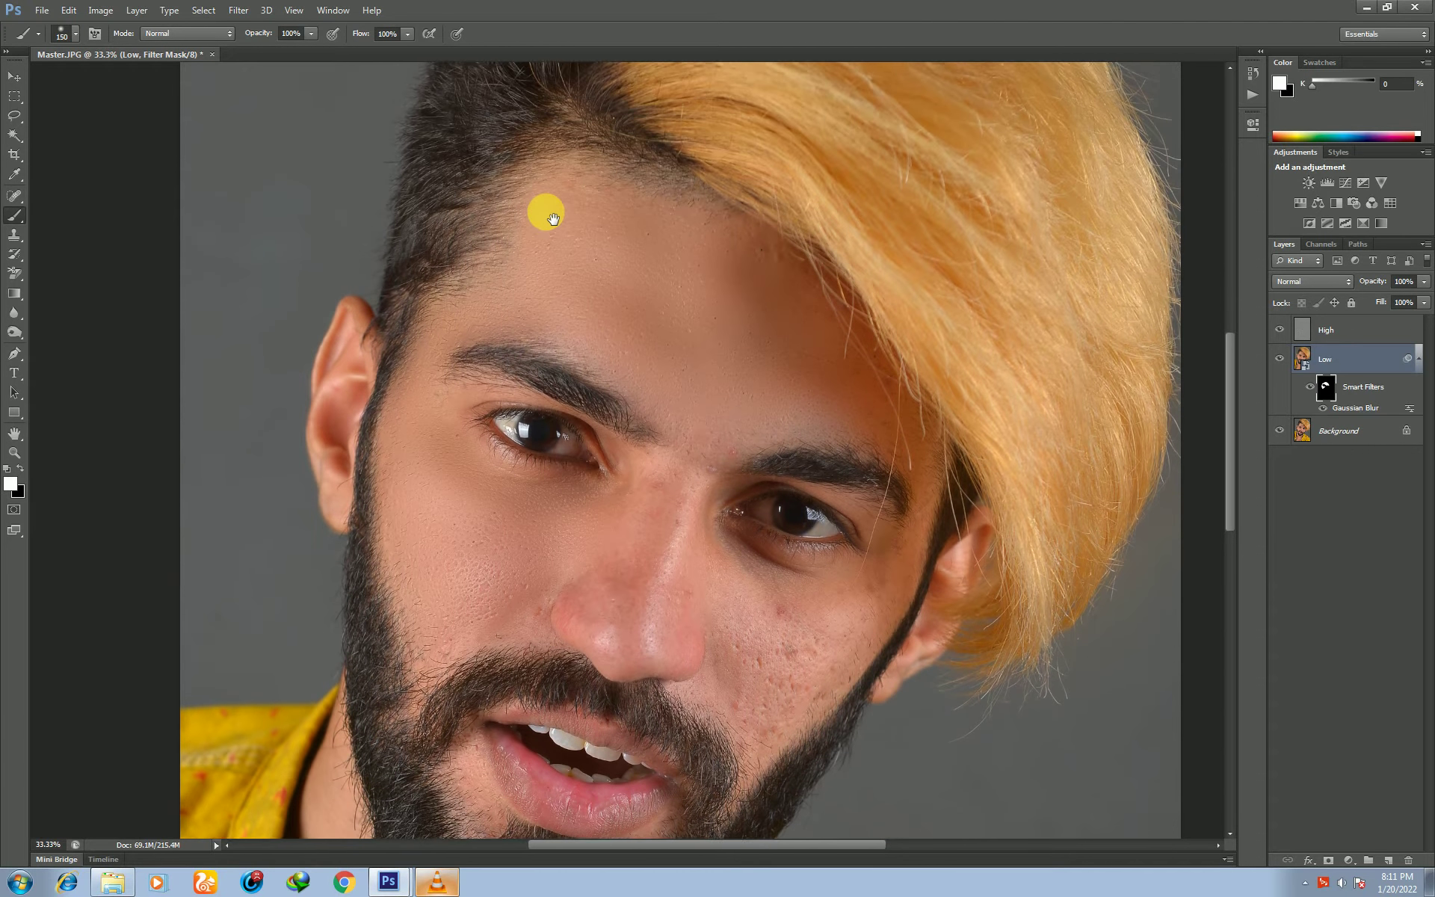
{"action": "scroll", "coordinate": [545, 212], "scroll_direction": "up", "scroll_amount": 1}
{"action": "mouse_move", "coordinate": [553, 271]}
{"action": "left_mouse_down"}
{"action": "mouse_move", "coordinate": [576, 234]}
{"action": "mouse_move", "coordinate": [791, 313]}
{"action": "mouse_move", "coordinate": [797, 361]}
{"action": "left_mouse_up"}
{"action": "scroll", "coordinate": [797, 361], "scroll_direction": "down", "scroll_amount": 1}
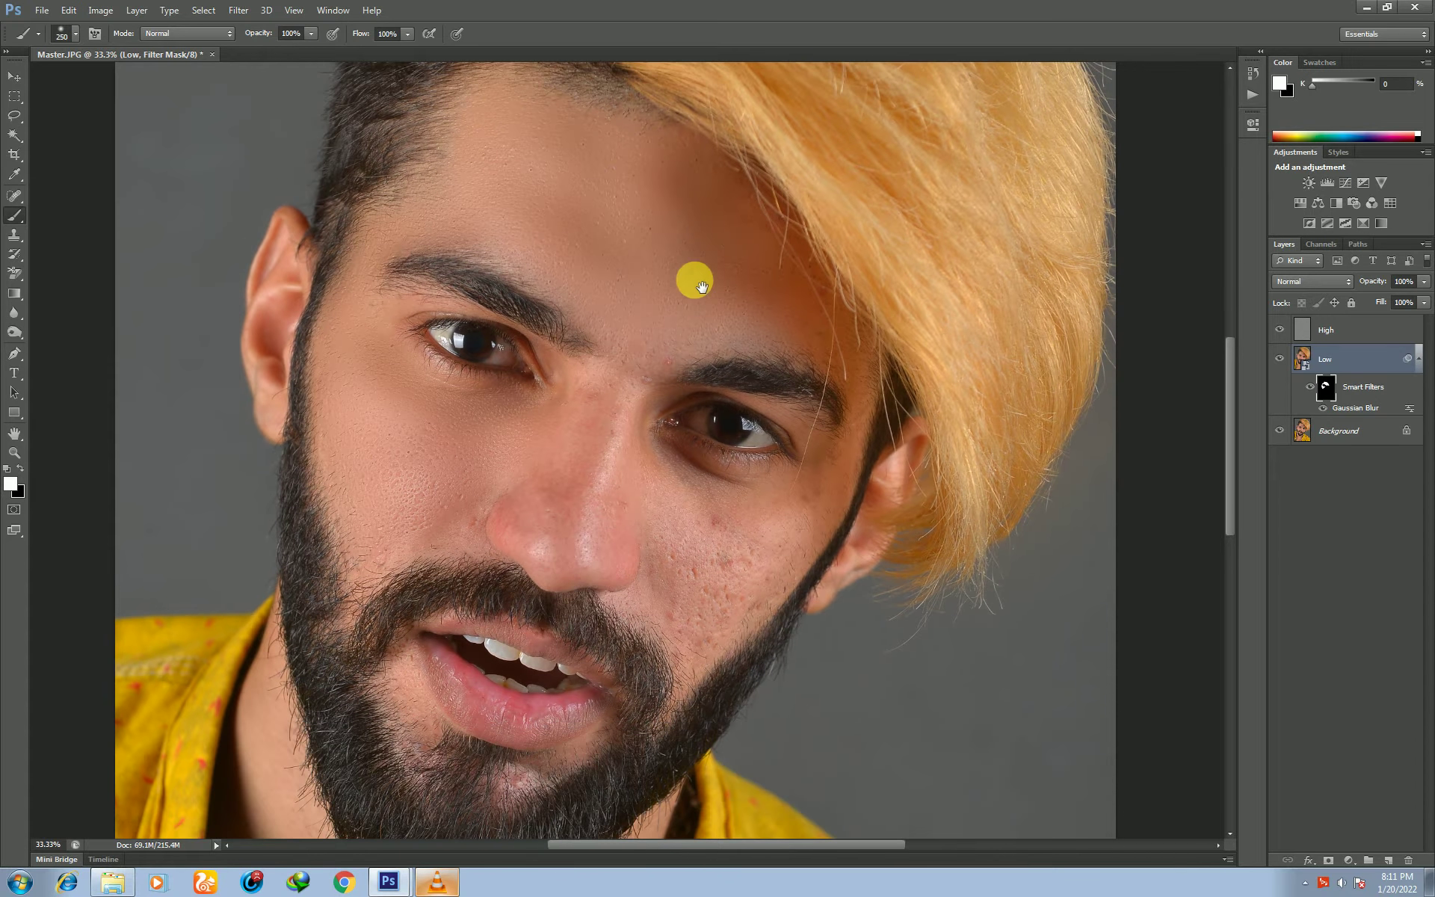
{"action": "mouse_move", "coordinate": [718, 307]}
{"action": "left_mouse_down"}
{"action": "mouse_move", "coordinate": [764, 313]}
{"action": "mouse_move", "coordinate": [819, 351]}
{"action": "mouse_move", "coordinate": [745, 348]}
{"action": "mouse_move", "coordinate": [601, 296]}
{"action": "mouse_move", "coordinate": [652, 322]}
{"action": "left_mouse_up"}
{"action": "scroll", "coordinate": [652, 322], "scroll_direction": "down", "scroll_amount": 1}
{"action": "mouse_move", "coordinate": [631, 212]}
{"action": "left_mouse_down"}
{"action": "mouse_move", "coordinate": [607, 462]}
{"action": "mouse_move", "coordinate": [619, 359]}
{"action": "mouse_move", "coordinate": [600, 417]}
{"action": "mouse_move", "coordinate": [572, 439]}
{"action": "mouse_move", "coordinate": [619, 330]}
{"action": "mouse_move", "coordinate": [609, 311]}
{"action": "mouse_move", "coordinate": [558, 427]}
{"action": "mouse_move", "coordinate": [522, 440]}
{"action": "mouse_move", "coordinate": [568, 497]}
{"action": "mouse_move", "coordinate": [638, 487]}
{"action": "mouse_move", "coordinate": [645, 336]}
{"action": "mouse_move", "coordinate": [538, 346]}
{"action": "mouse_move", "coordinate": [560, 311]}
{"action": "mouse_move", "coordinate": [550, 341]}
{"action": "mouse_move", "coordinate": [578, 329]}
{"action": "mouse_move", "coordinate": [517, 406]}
{"action": "mouse_move", "coordinate": [545, 442]}
{"action": "mouse_move", "coordinate": [432, 461]}
{"action": "mouse_move", "coordinate": [646, 460]}
{"action": "mouse_move", "coordinate": [681, 438]}
{"action": "mouse_move", "coordinate": [664, 372]}
{"action": "mouse_move", "coordinate": [672, 405]}
{"action": "mouse_move", "coordinate": [723, 394]}
{"action": "mouse_move", "coordinate": [688, 383]}
{"action": "mouse_move", "coordinate": [779, 403]}
{"action": "mouse_move", "coordinate": [800, 428]}
{"action": "mouse_move", "coordinate": [691, 457]}
{"action": "mouse_move", "coordinate": [681, 444]}
{"action": "mouse_move", "coordinate": [677, 484]}
{"action": "left_mouse_up"}
With a smaller brush, smooth the nose bridge and the acne-scarred cheeks toward the ear.
{"action": "key", "text": "bracketleft"}
{"action": "key", "text": "bracketleft"}
{"action": "mouse_move", "coordinate": [701, 551]}
{"action": "left_mouse_down"}
{"action": "mouse_move", "coordinate": [743, 494]}
{"action": "mouse_move", "coordinate": [799, 463]}
{"action": "mouse_move", "coordinate": [709, 574]}
{"action": "mouse_move", "coordinate": [705, 551]}
{"action": "mouse_move", "coordinate": [771, 511]}
{"action": "mouse_move", "coordinate": [840, 416]}
{"action": "mouse_move", "coordinate": [854, 297]}
{"action": "mouse_move", "coordinate": [826, 246]}
{"action": "mouse_move", "coordinate": [829, 220]}
{"action": "mouse_move", "coordinate": [843, 280]}
{"action": "mouse_move", "coordinate": [781, 247]}
{"action": "mouse_move", "coordinate": [651, 269]}
{"action": "mouse_move", "coordinate": [646, 332]}
{"action": "mouse_move", "coordinate": [681, 287]}
{"action": "mouse_move", "coordinate": [453, 361]}
{"action": "mouse_move", "coordinate": [491, 407]}
{"action": "mouse_move", "coordinate": [417, 455]}
{"action": "mouse_move", "coordinate": [388, 388]}
{"action": "mouse_move", "coordinate": [498, 430]}
{"action": "left_mouse_up"}
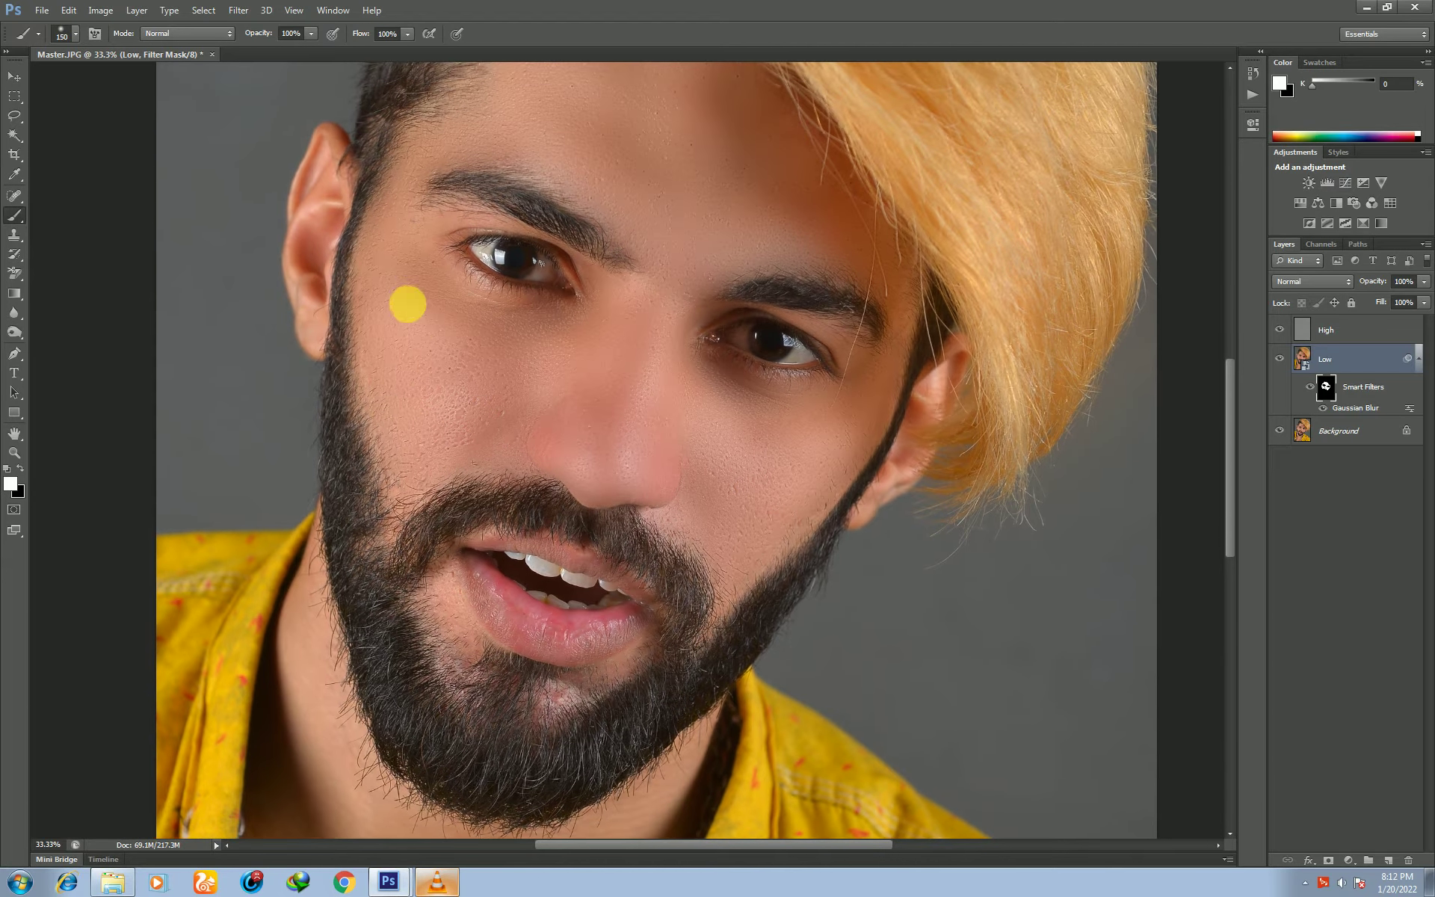
{"action": "mouse_move", "coordinate": [429, 299]}
{"action": "left_mouse_down"}
{"action": "mouse_move", "coordinate": [514, 342]}
{"action": "mouse_move", "coordinate": [393, 335]}
{"action": "mouse_move", "coordinate": [387, 271]}
{"action": "mouse_move", "coordinate": [511, 137]}
{"action": "mouse_move", "coordinate": [671, 241]}
{"action": "mouse_move", "coordinate": [657, 229]}
{"action": "mouse_move", "coordinate": [644, 247]}
{"action": "mouse_move", "coordinate": [636, 401]}
{"action": "mouse_move", "coordinate": [560, 284]}
{"action": "mouse_move", "coordinate": [593, 298]}
{"action": "mouse_move", "coordinate": [403, 506]}
{"action": "mouse_move", "coordinate": [417, 468]}
{"action": "mouse_move", "coordinate": [442, 525]}
{"action": "mouse_move", "coordinate": [426, 471]}
{"action": "mouse_move", "coordinate": [435, 495]}
{"action": "mouse_move", "coordinate": [551, 559]}
{"action": "mouse_move", "coordinate": [602, 539]}
{"action": "mouse_move", "coordinate": [599, 519]}
{"action": "mouse_move", "coordinate": [625, 506]}
{"action": "mouse_move", "coordinate": [558, 548]}
{"action": "mouse_move", "coordinate": [660, 535]}
{"action": "mouse_move", "coordinate": [695, 471]}
{"action": "left_mouse_up"}
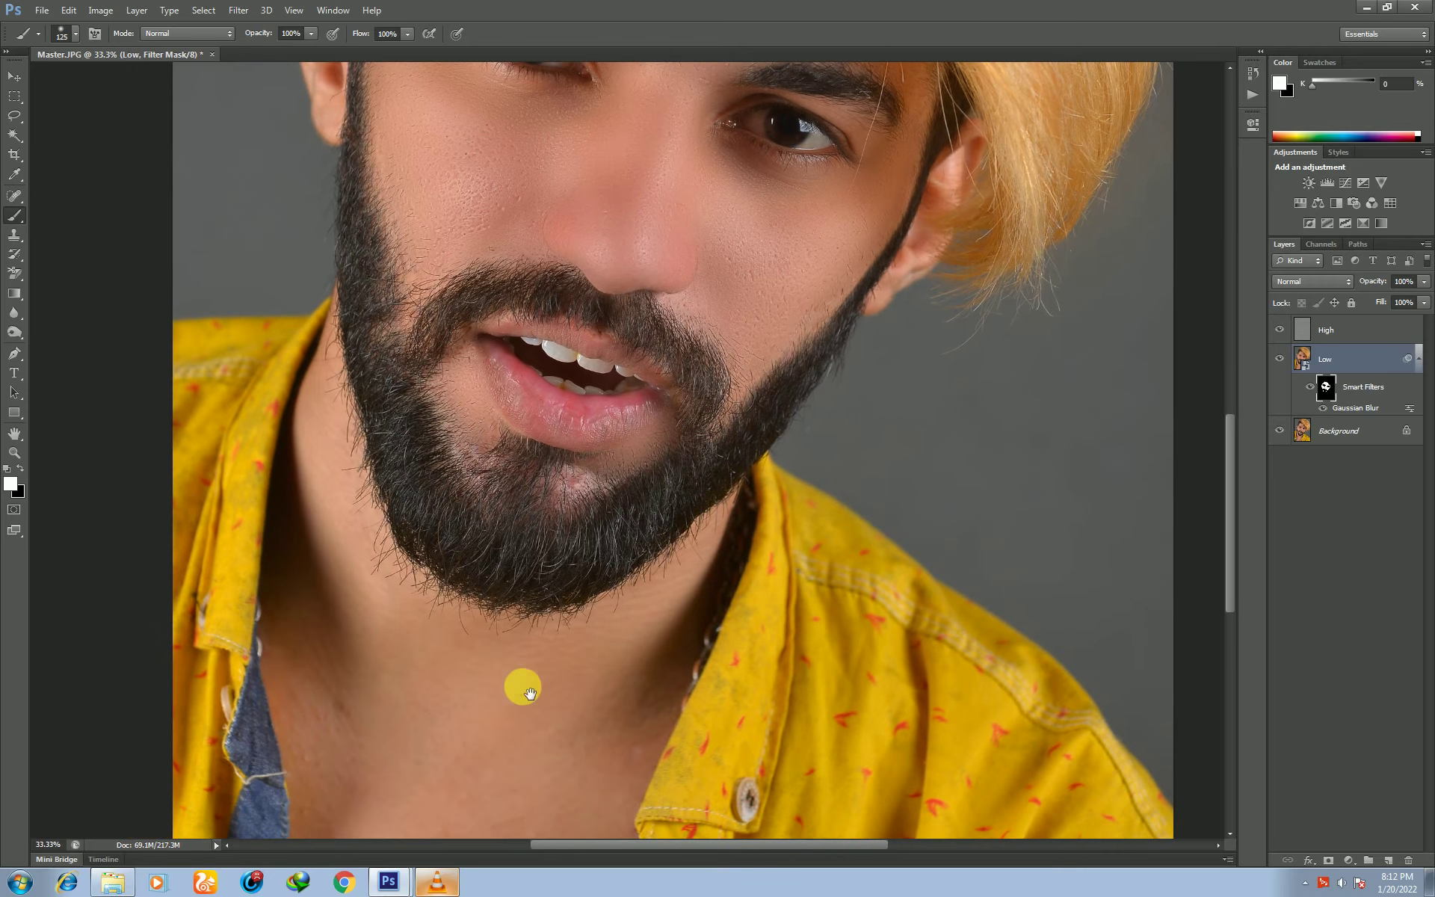
Pan down and smooth the chest and neck, resizing the brush for each.
{"action": "mouse_move", "coordinate": [521, 683]}
{"action": "left_mouse_down"}
{"action": "mouse_move", "coordinate": [461, 726]}
{"action": "mouse_move", "coordinate": [544, 564]}
{"action": "mouse_move", "coordinate": [574, 715]}
{"action": "mouse_move", "coordinate": [449, 747]}
{"action": "mouse_move", "coordinate": [641, 792]}
{"action": "mouse_move", "coordinate": [622, 597]}
{"action": "mouse_move", "coordinate": [615, 615]}
{"action": "mouse_move", "coordinate": [465, 677]}
{"action": "mouse_move", "coordinate": [692, 486]}
{"action": "mouse_move", "coordinate": [737, 373]}
{"action": "mouse_move", "coordinate": [594, 388]}
{"action": "mouse_move", "coordinate": [458, 477]}
{"action": "mouse_move", "coordinate": [464, 327]}
{"action": "mouse_move", "coordinate": [405, 184]}
{"action": "mouse_move", "coordinate": [444, 297]}
{"action": "mouse_move", "coordinate": [406, 585]}
{"action": "mouse_move", "coordinate": [418, 400]}
{"action": "mouse_move", "coordinate": [476, 425]}
{"action": "mouse_move", "coordinate": [672, 454]}
{"action": "mouse_move", "coordinate": [677, 581]}
{"action": "mouse_move", "coordinate": [625, 663]}
{"action": "mouse_move", "coordinate": [523, 628]}
{"action": "left_mouse_up"}
{"action": "key", "text": "bracketright"}
{"action": "key", "text": "bracketright"}
{"action": "key", "text": "bracketleft"}
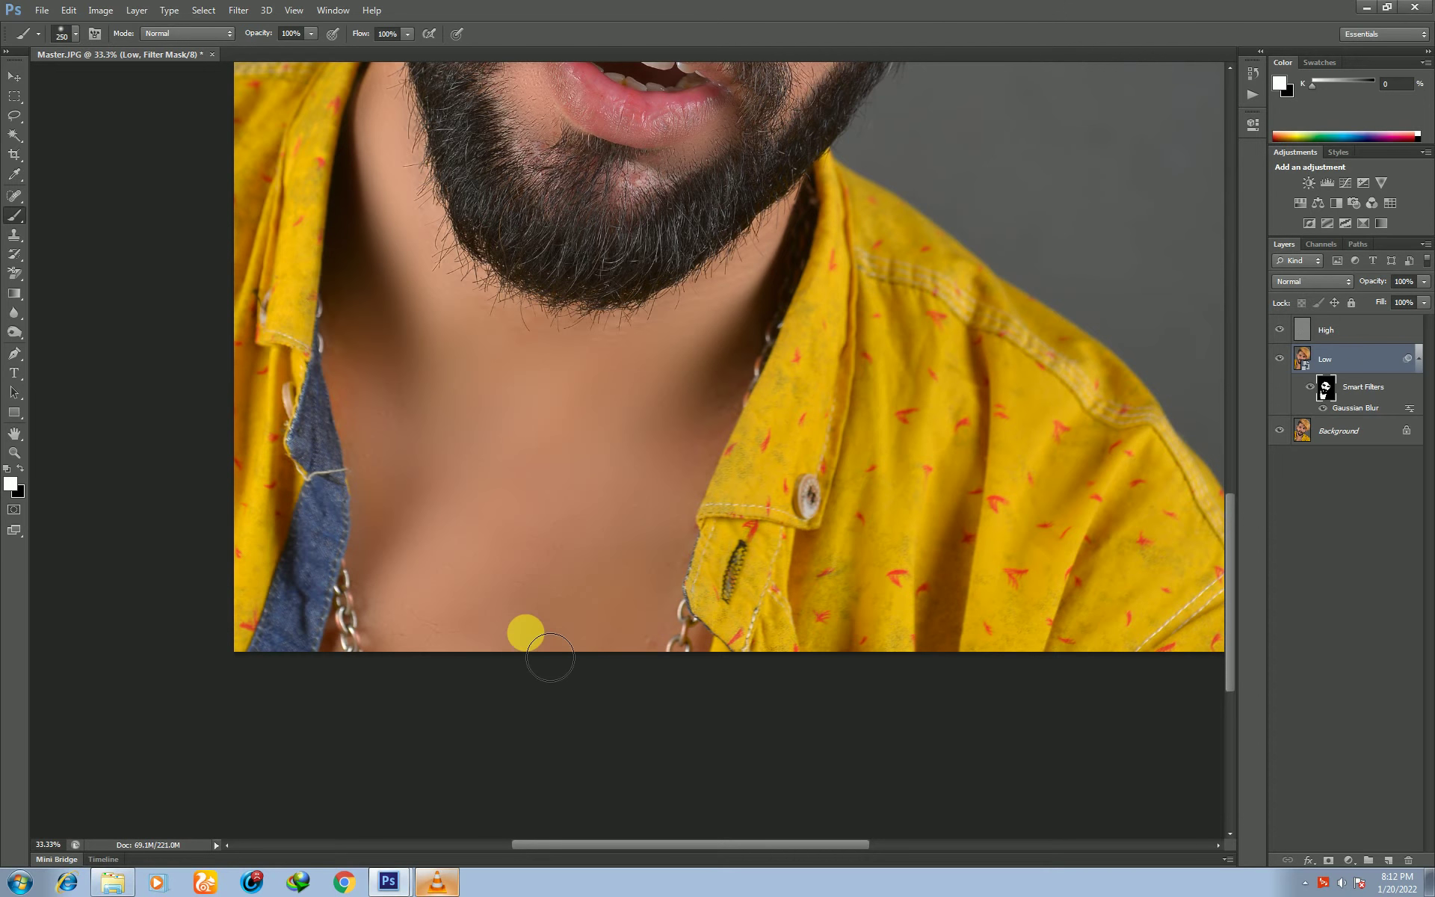
{"action": "scroll", "coordinate": [626, 463], "scroll_direction": "up", "scroll_amount": 5}
{"action": "scroll", "coordinate": [626, 464], "scroll_direction": "up", "scroll_amount": 3}
{"action": "scroll", "coordinate": [625, 464], "scroll_direction": "up", "scroll_amount": 1}
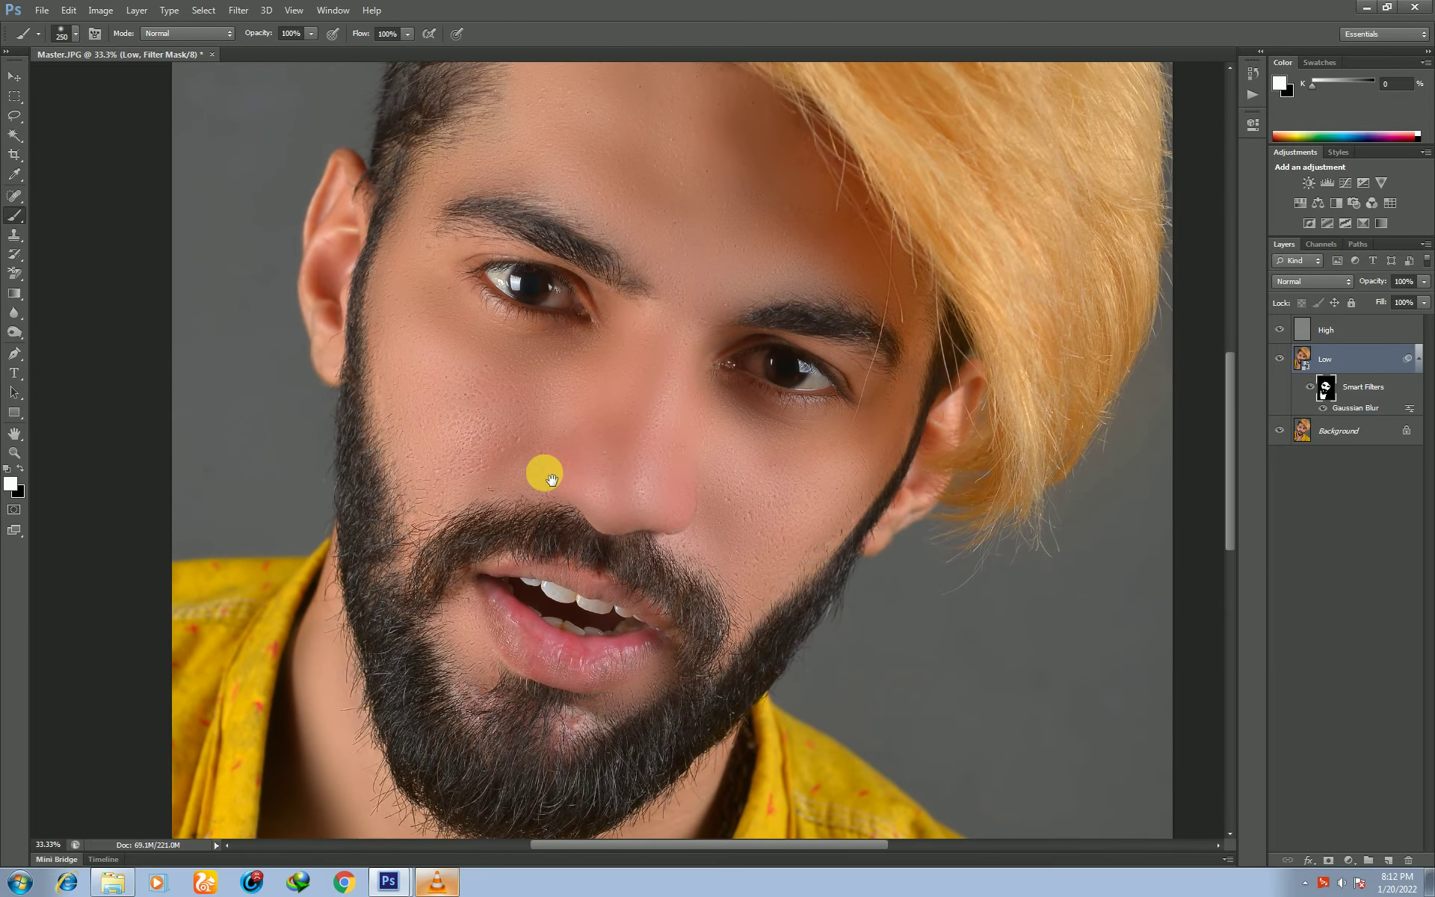
Smooth under the left eye and along the jaw, then zoom out to the whole photo.
{"action": "key", "text": "bracketleft"}
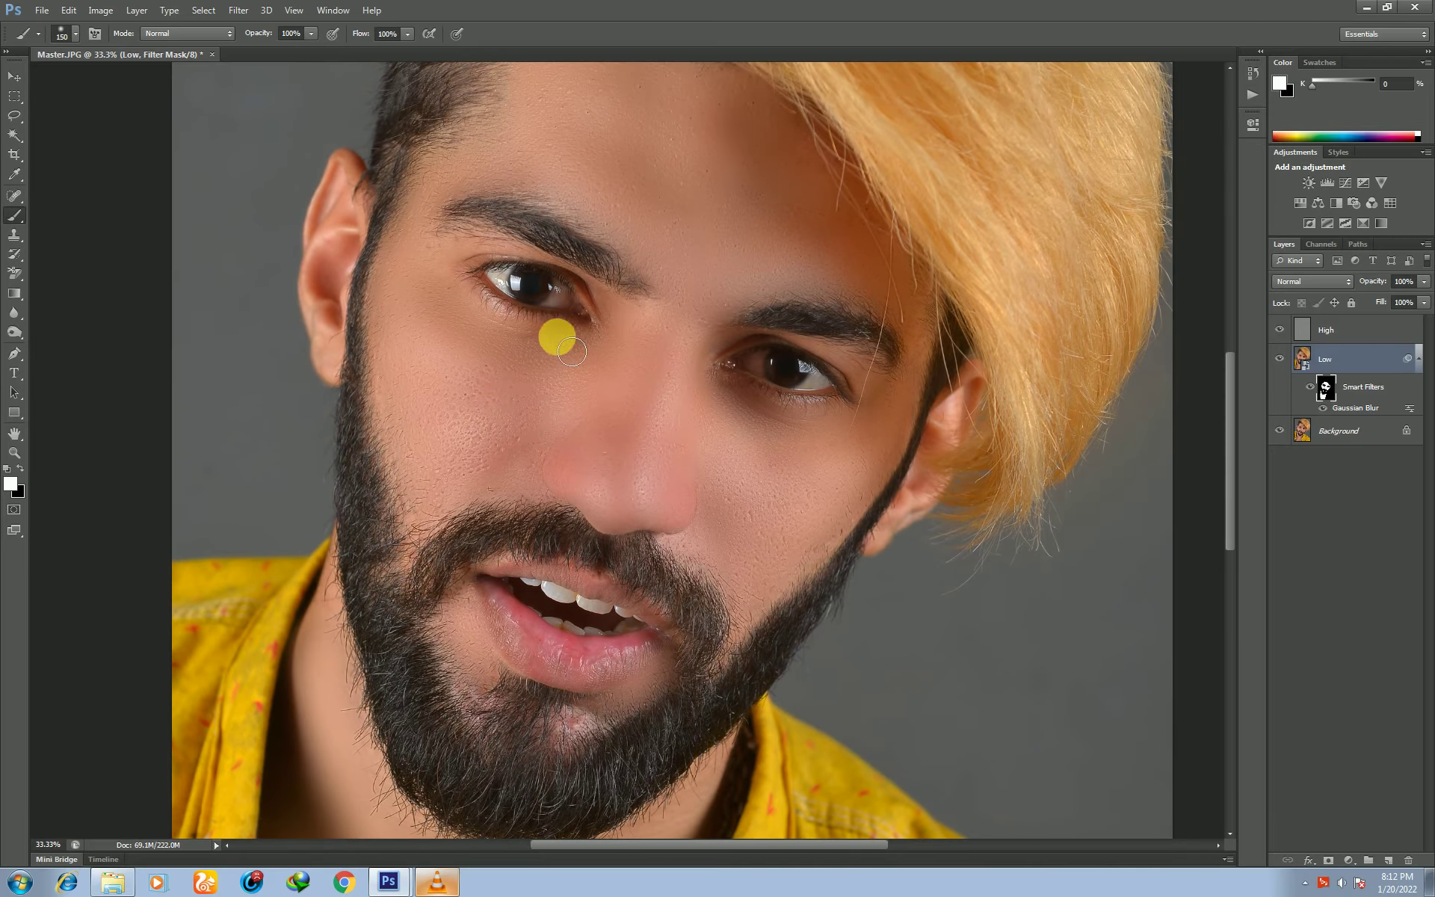
{"action": "left_click_drag", "start_coordinate": [572, 351], "coordinate": [865, 425]}
{"action": "key", "text": "bracketleft"}
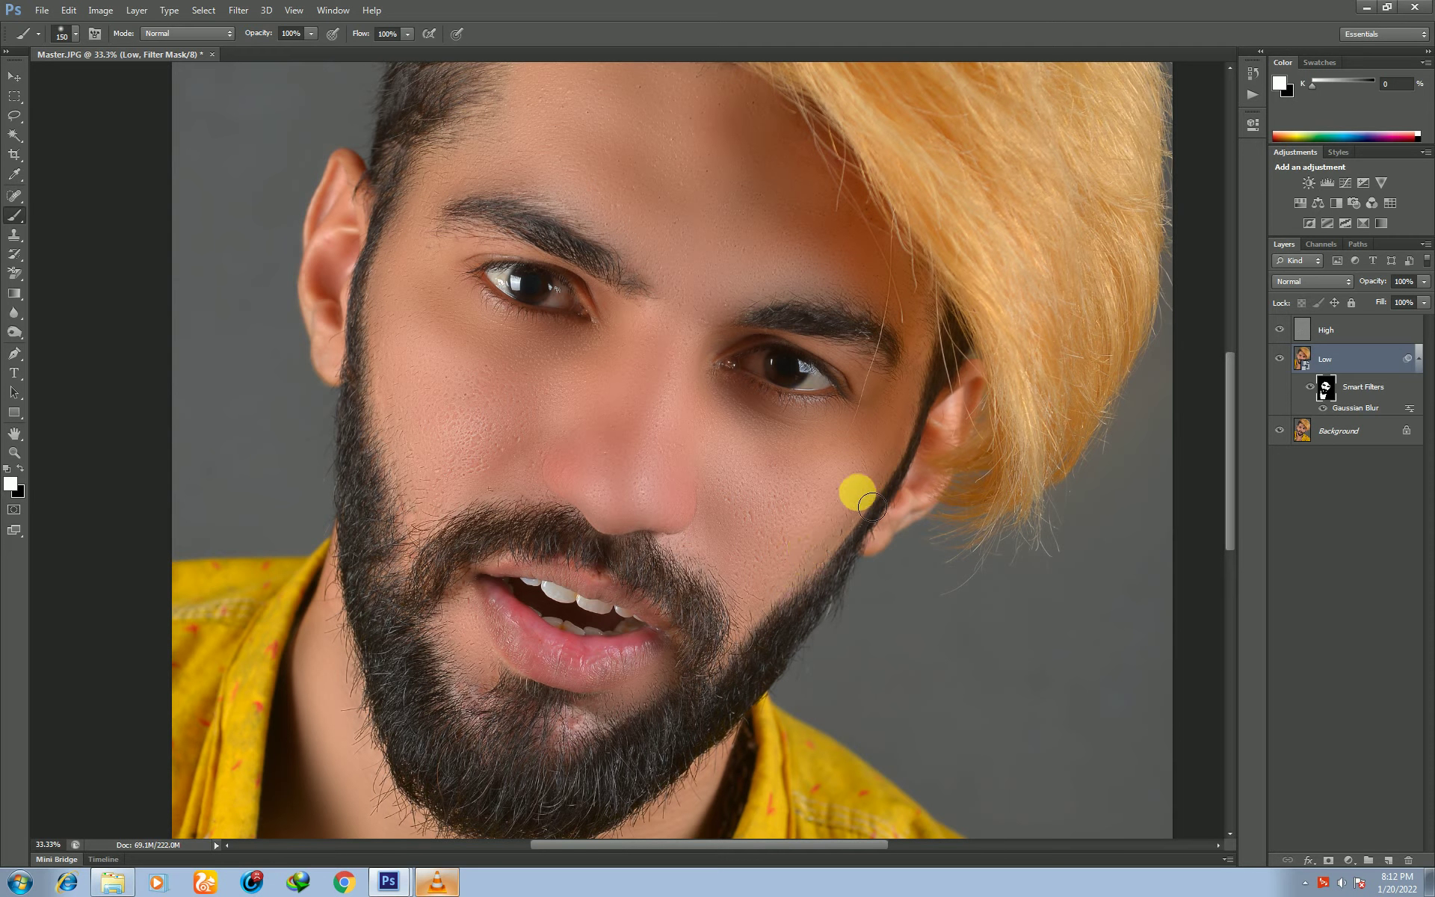
{"action": "mouse_move", "coordinate": [869, 482]}
{"action": "left_mouse_down"}
{"action": "mouse_move", "coordinate": [915, 419]}
{"action": "mouse_move", "coordinate": [886, 406]}
{"action": "mouse_move", "coordinate": [910, 379]}
{"action": "mouse_move", "coordinate": [927, 393]}
{"action": "mouse_move", "coordinate": [882, 309]}
{"action": "mouse_move", "coordinate": [602, 210]}
{"action": "mouse_move", "coordinate": [566, 169]}
{"action": "mouse_move", "coordinate": [550, 176]}
{"action": "mouse_move", "coordinate": [542, 161]}
{"action": "mouse_move", "coordinate": [610, 113]}
{"action": "mouse_move", "coordinate": [478, 190]}
{"action": "mouse_move", "coordinate": [417, 258]}
{"action": "mouse_move", "coordinate": [430, 287]}
{"action": "mouse_move", "coordinate": [407, 365]}
{"action": "mouse_move", "coordinate": [437, 514]}
{"action": "mouse_move", "coordinate": [526, 415]}
{"action": "mouse_move", "coordinate": [486, 389]}
{"action": "mouse_move", "coordinate": [581, 389]}
{"action": "mouse_move", "coordinate": [562, 441]}
{"action": "mouse_move", "coordinate": [452, 516]}
{"action": "left_mouse_up"}
{"action": "key", "text": "bracketright"}
{"action": "key", "text": "bracketright"}
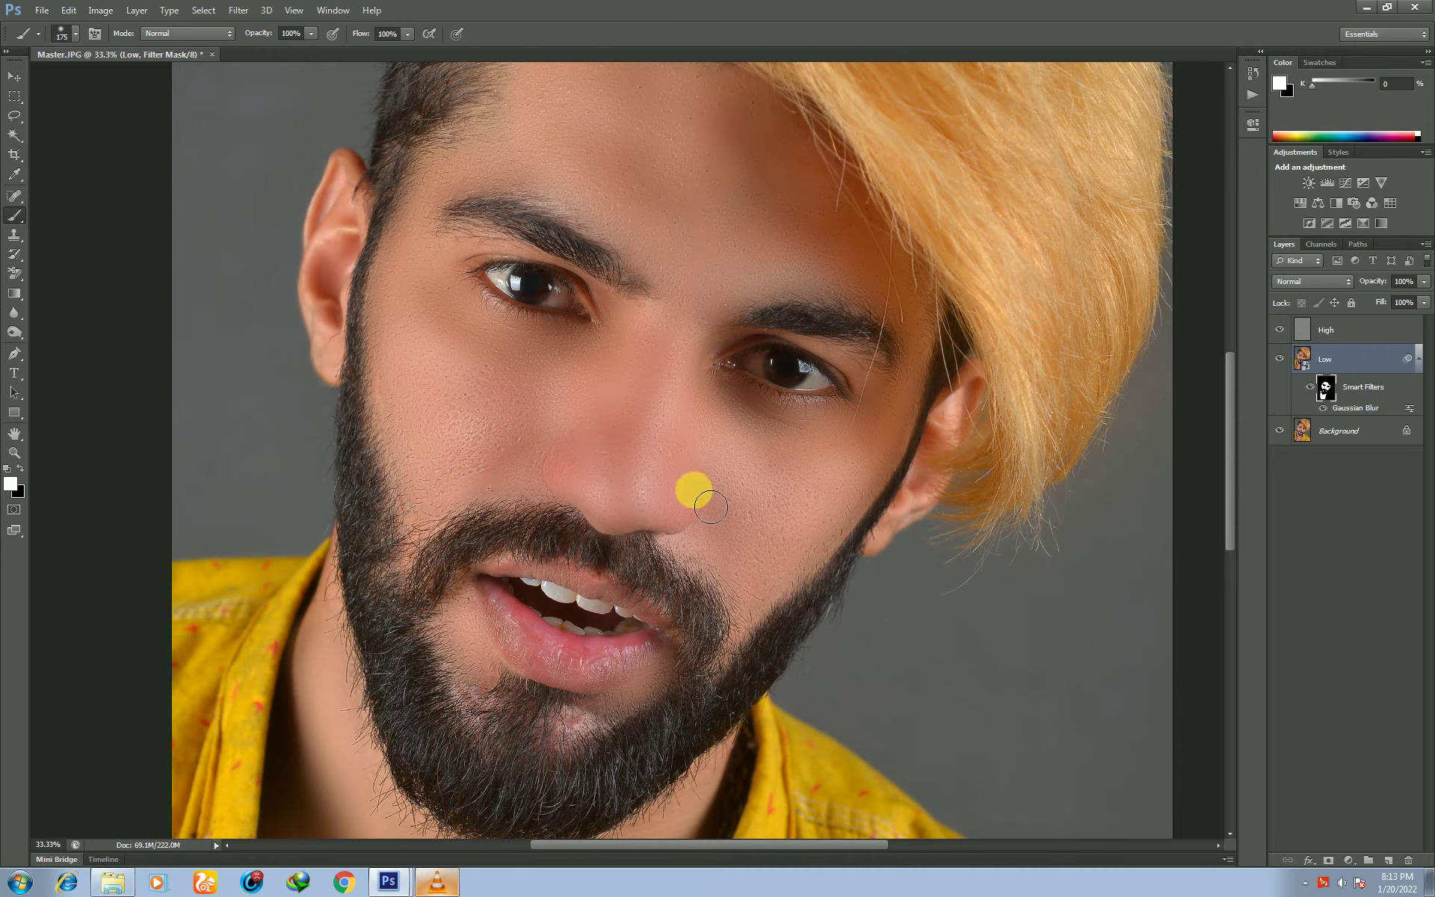
{"action": "key", "text": "ctrl+minus"}
{"action": "key", "text": "ctrl+minus"}
{"action": "key", "text": "ctrl+minus"}
{"action": "key", "text": "ctrl+plus"}
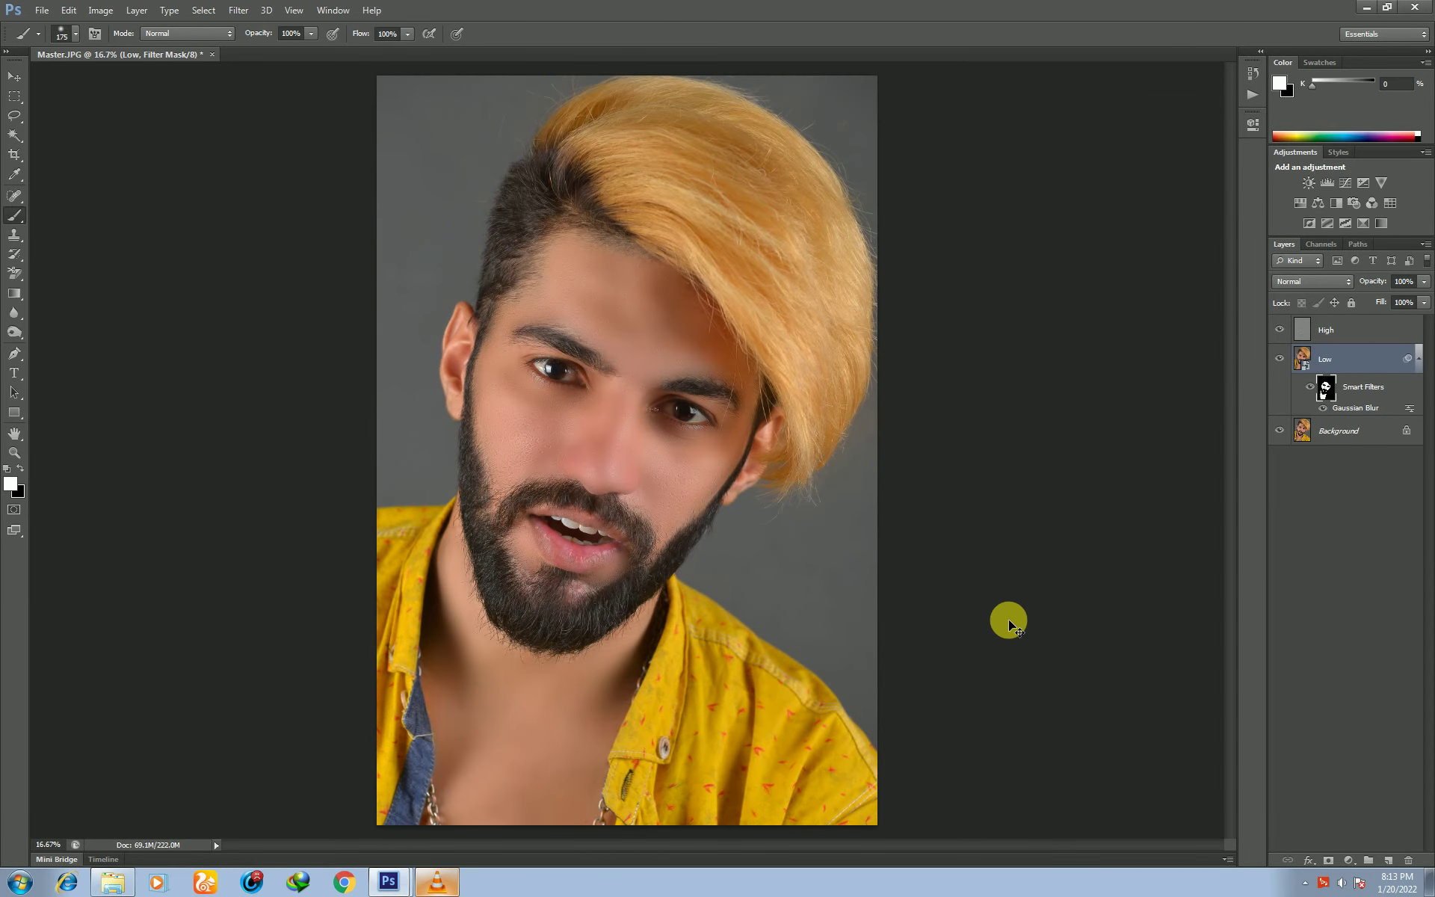
{"action": "key", "text": "ctrl+plus"}
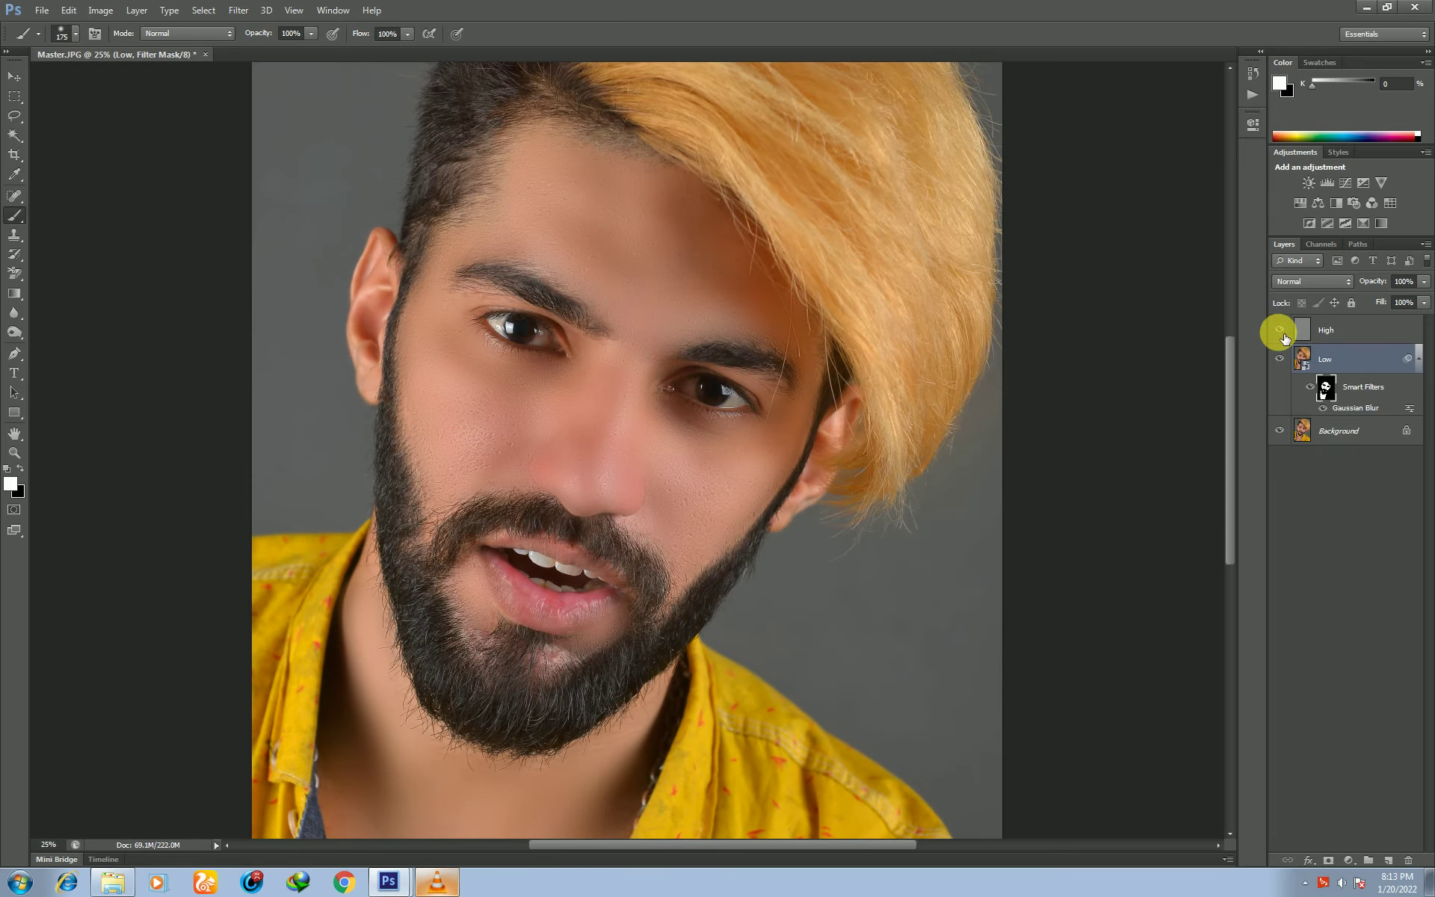
{"action": "left_click", "coordinate": [1280, 359]}
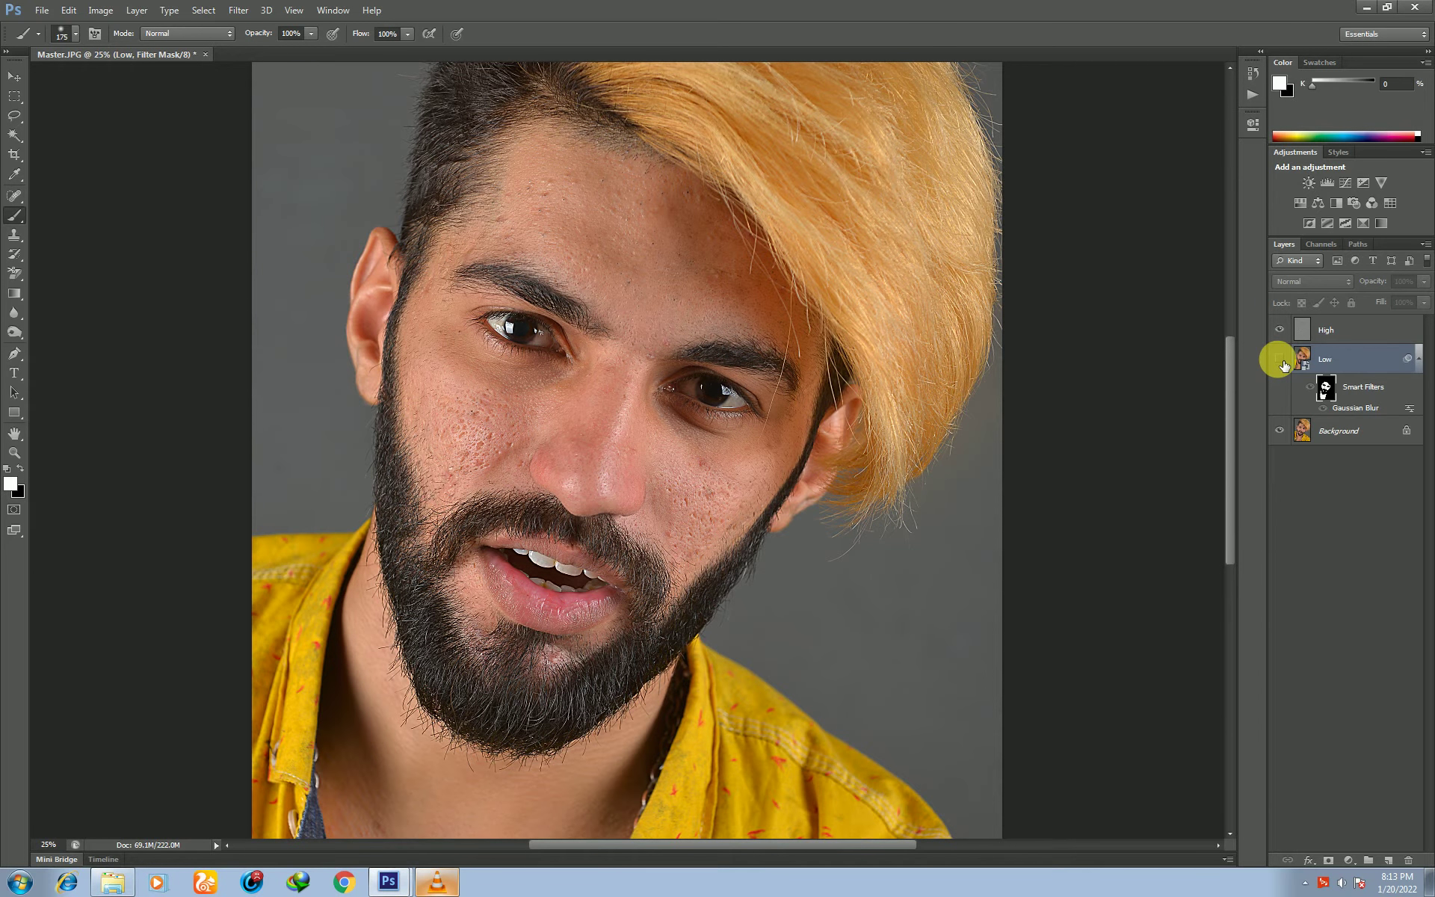
{"action": "left_click", "coordinate": [1281, 360]}
{"action": "left_click", "coordinate": [1282, 361]}
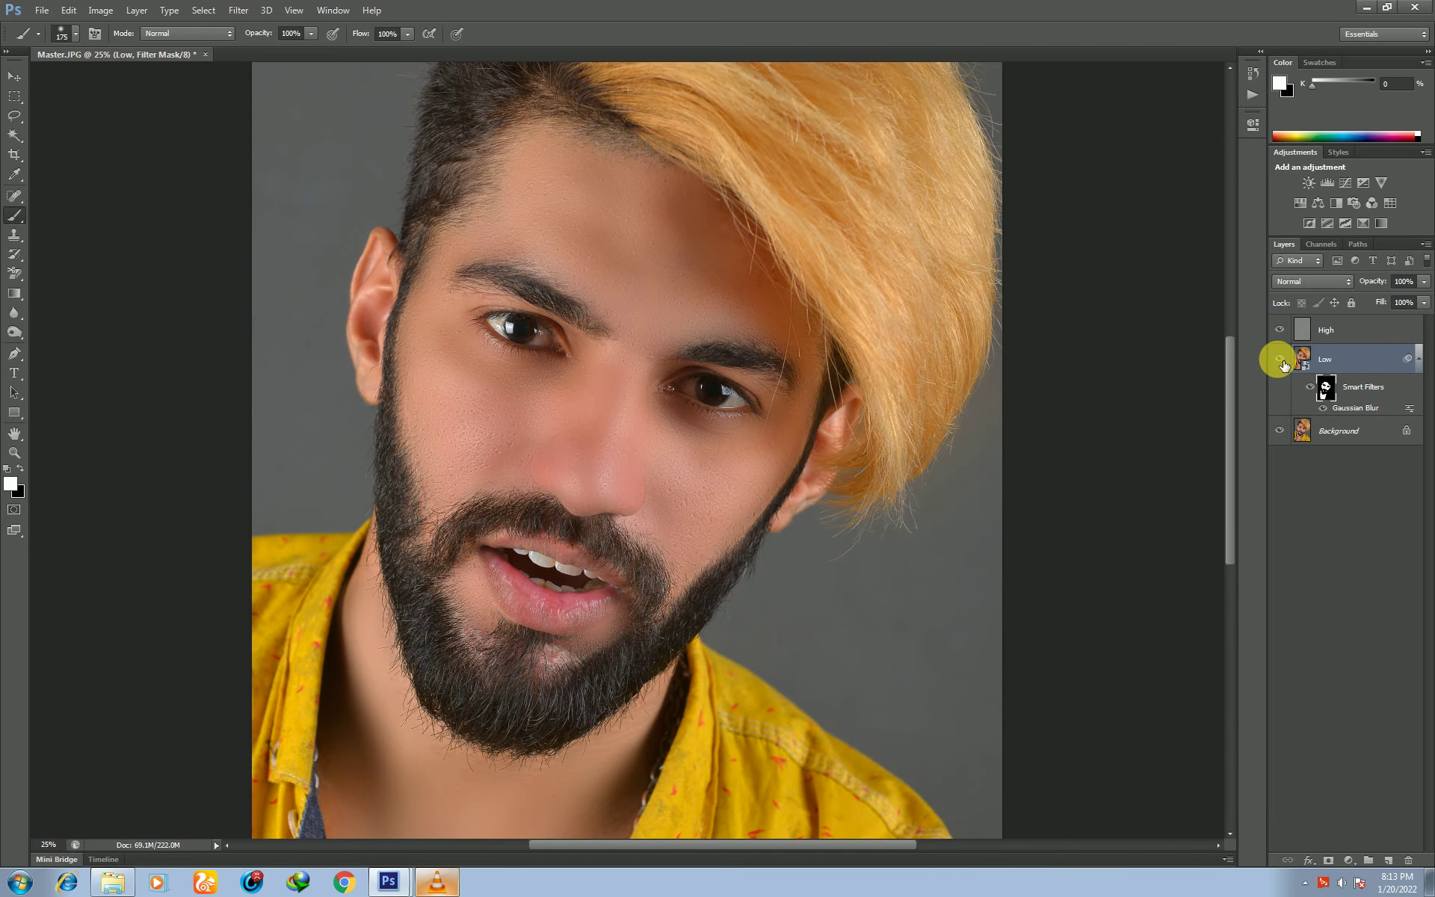
{"action": "left_click", "coordinate": [1282, 360]}
{"action": "left_click", "coordinate": [1281, 360]}
Duplicate the Background layer as 'Face', cancelling an accidental delete, and drag it to the top.
{"action": "left_click", "coordinate": [1338, 431]}
{"action": "right_click", "coordinate": [1338, 434]}
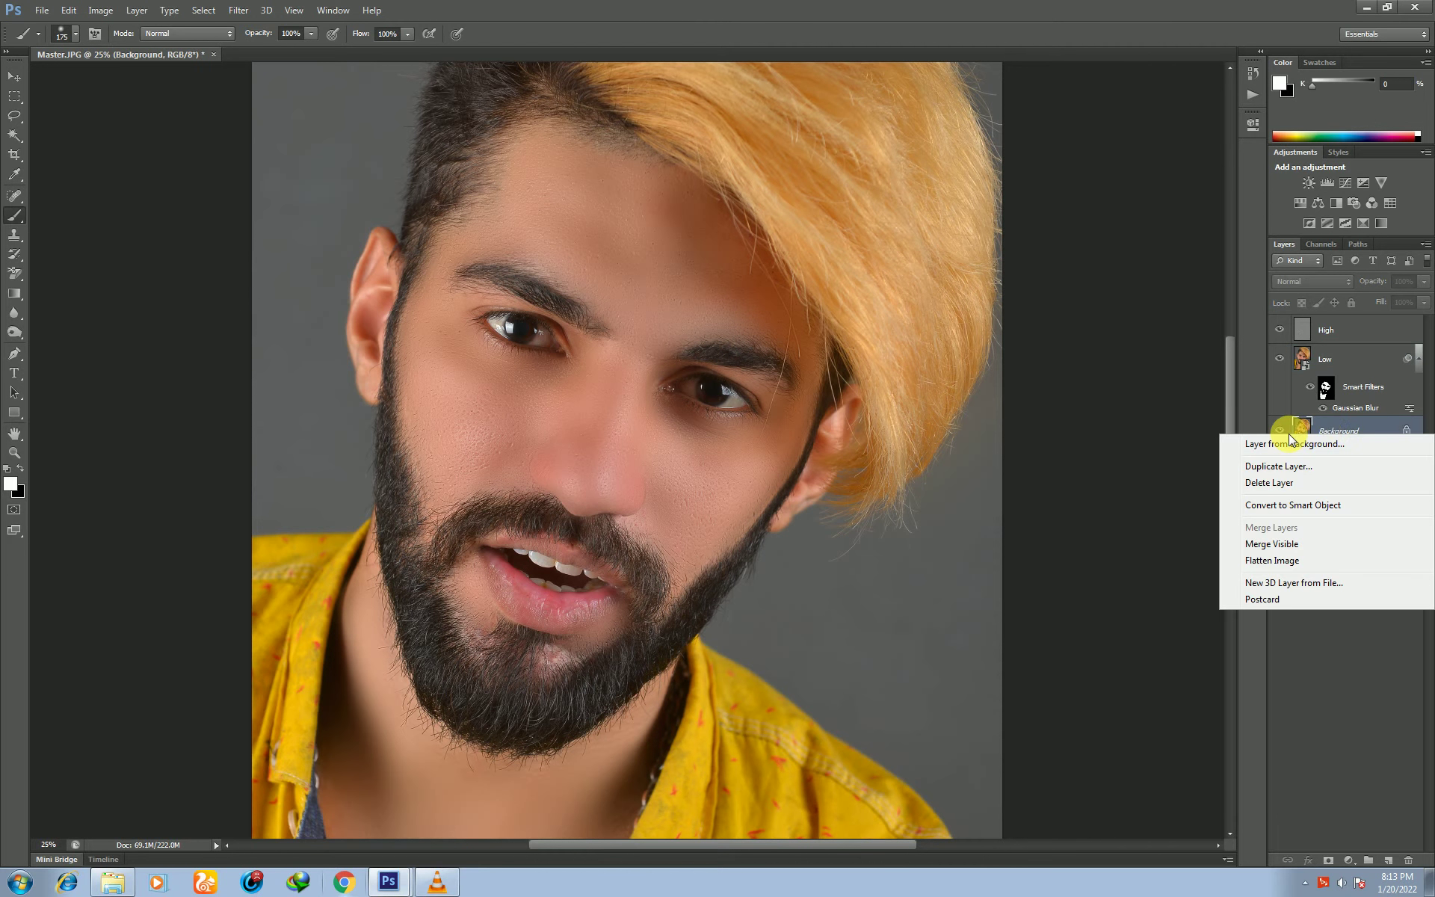
{"action": "left_click", "coordinate": [1275, 482]}
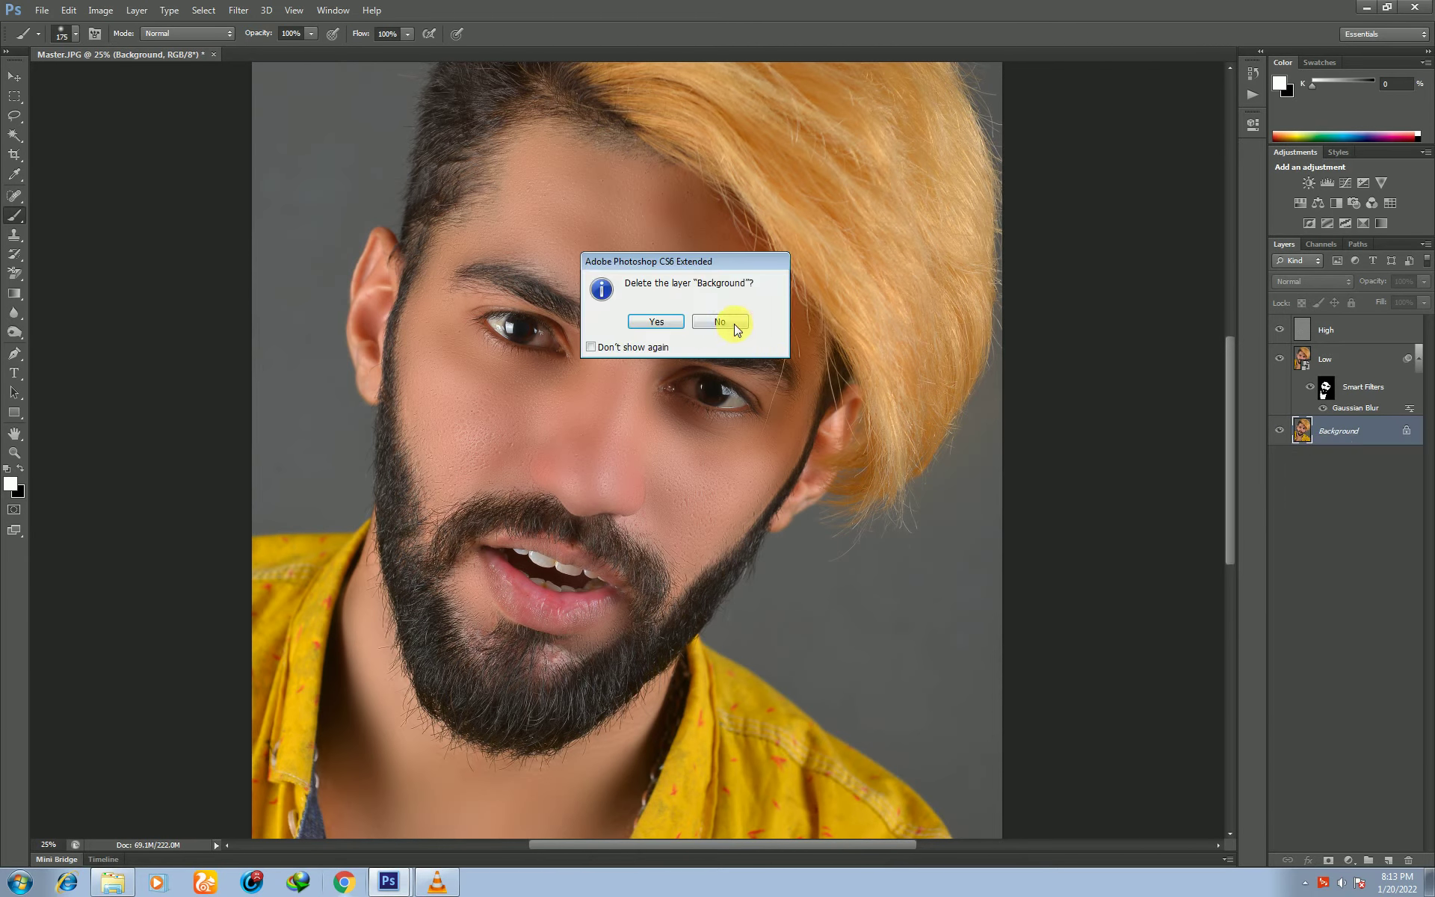
{"action": "left_click", "coordinate": [737, 322]}
{"action": "right_click", "coordinate": [1358, 434]}
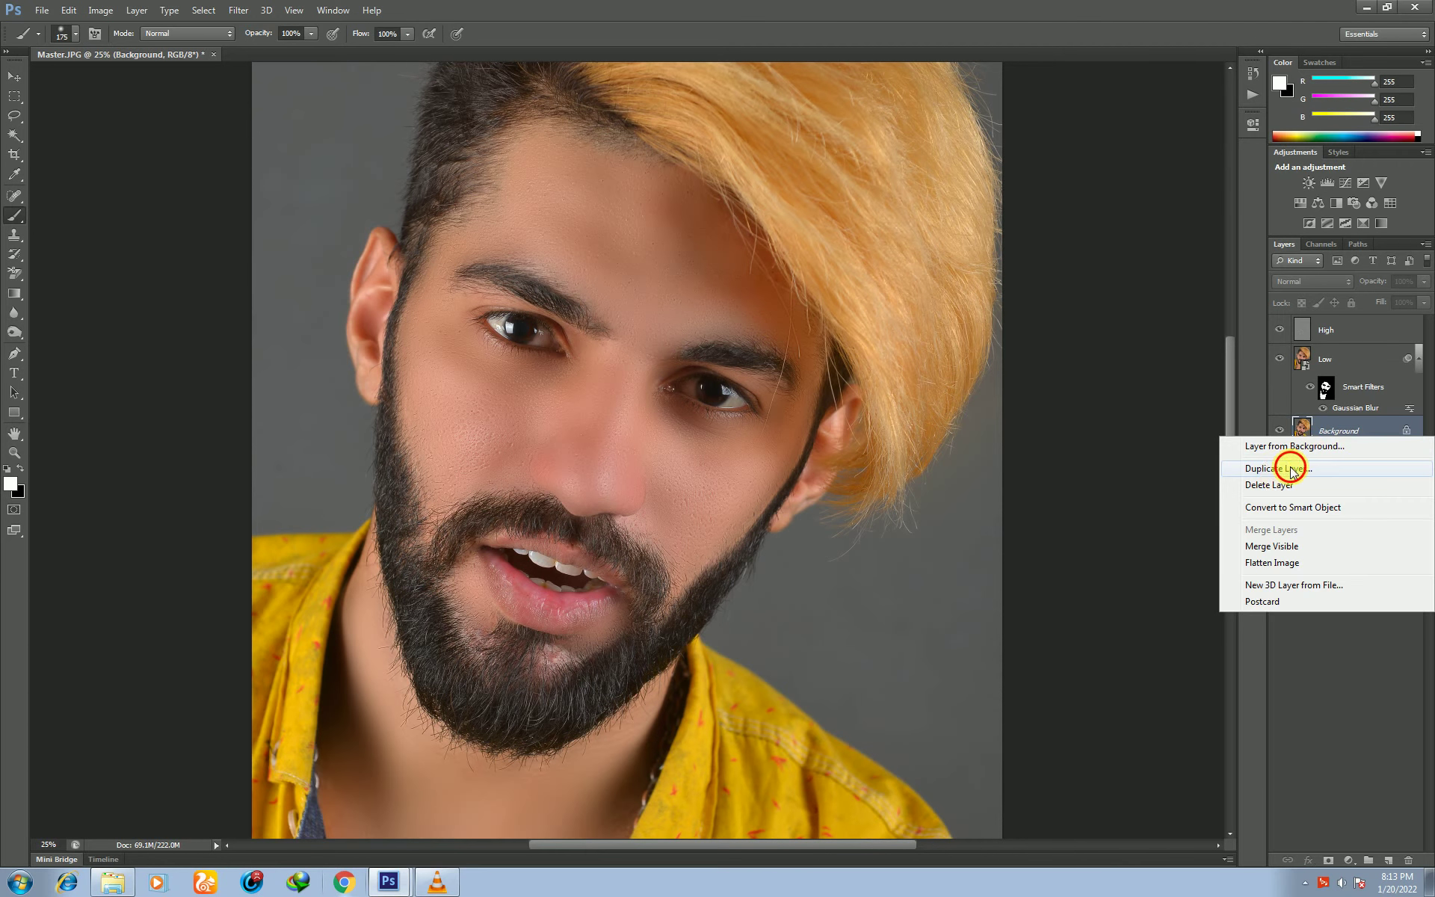
{"action": "left_click", "coordinate": [1291, 470]}
{"action": "left_click", "coordinate": [708, 293]}
{"action": "type", "text": "Face"}
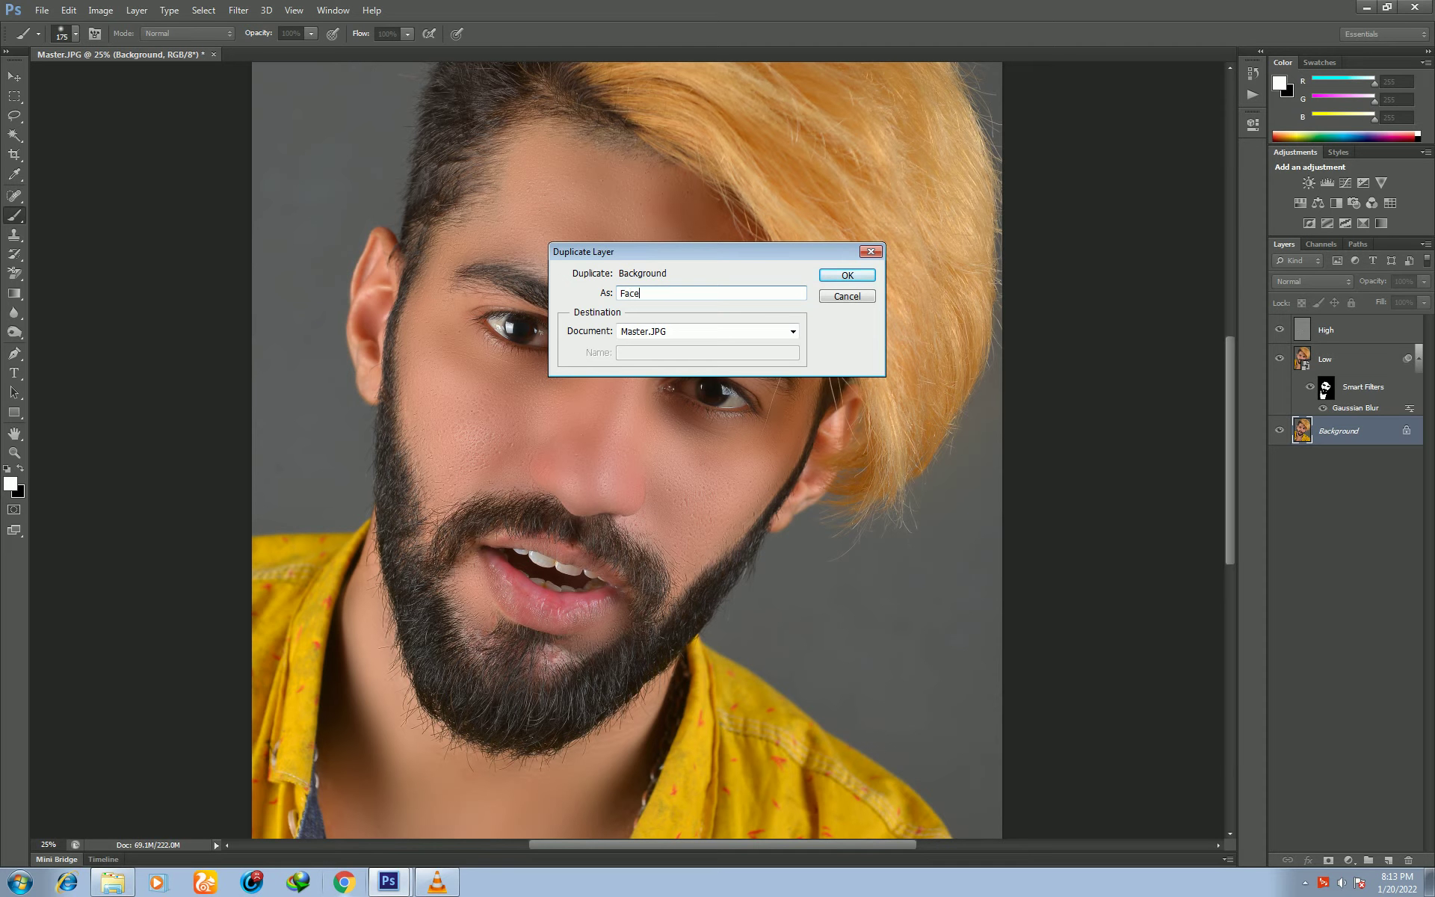
{"action": "left_click", "coordinate": [847, 275]}
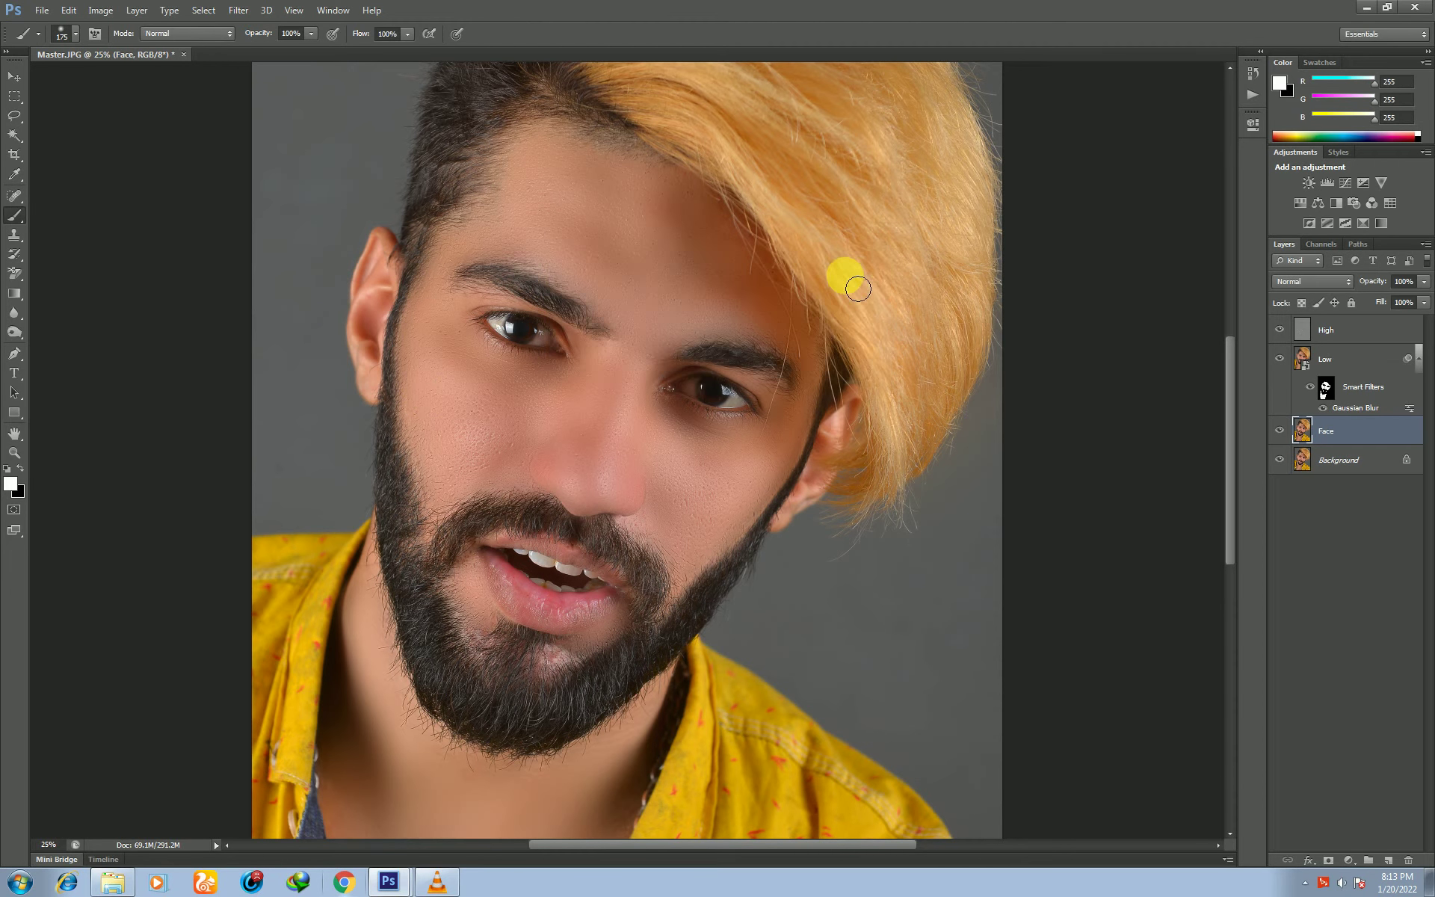
{"action": "left_click_drag", "start_coordinate": [1327, 431], "coordinate": [1323, 321]}
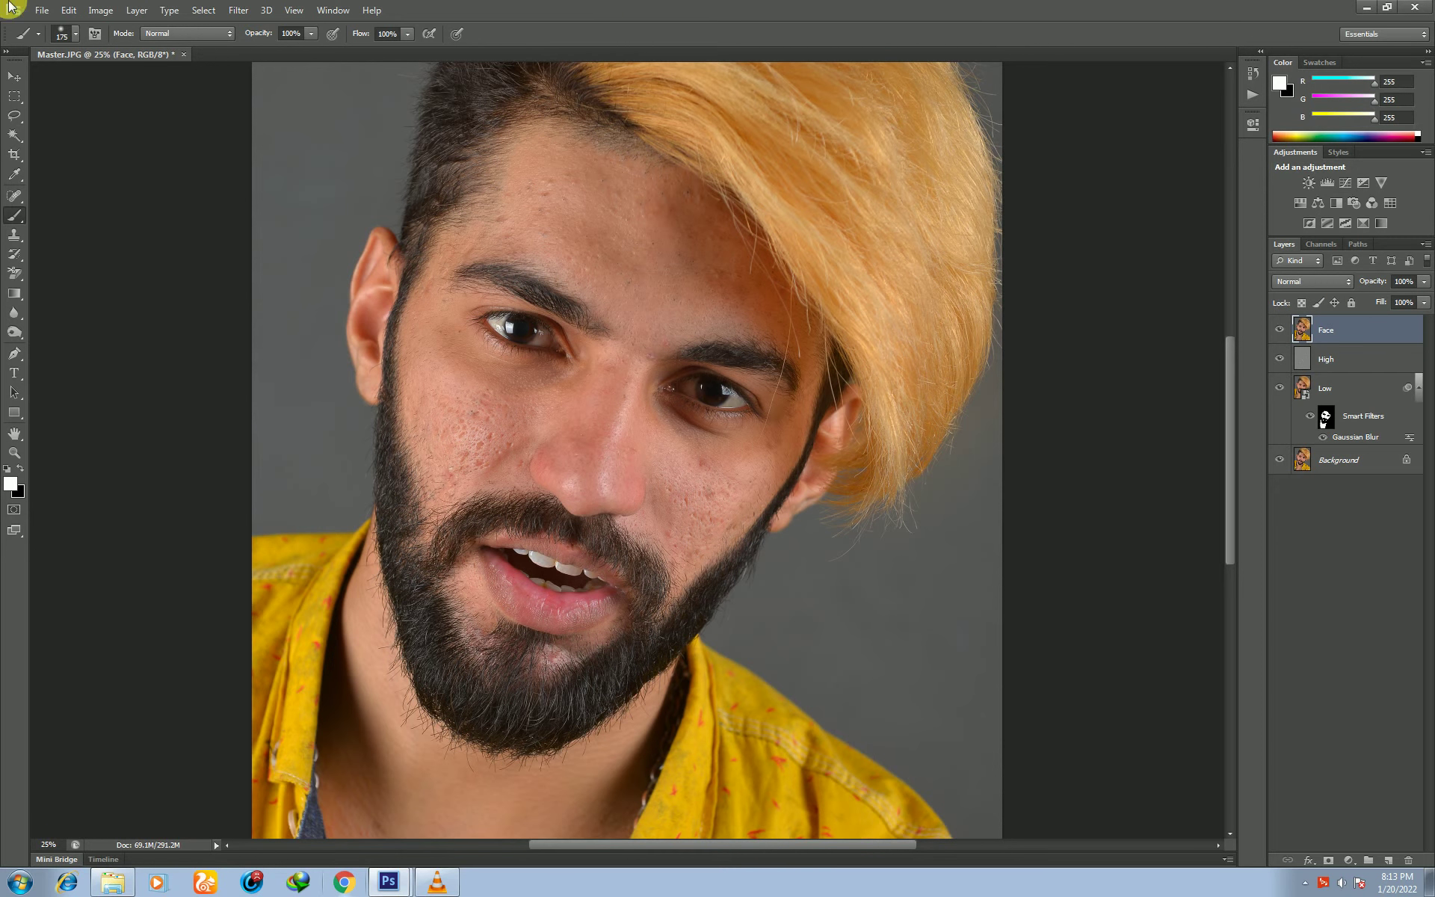
Desaturate the Face layer and apply a small-radius High Pass filter to it.
{"action": "left_click", "coordinate": [102, 10]}
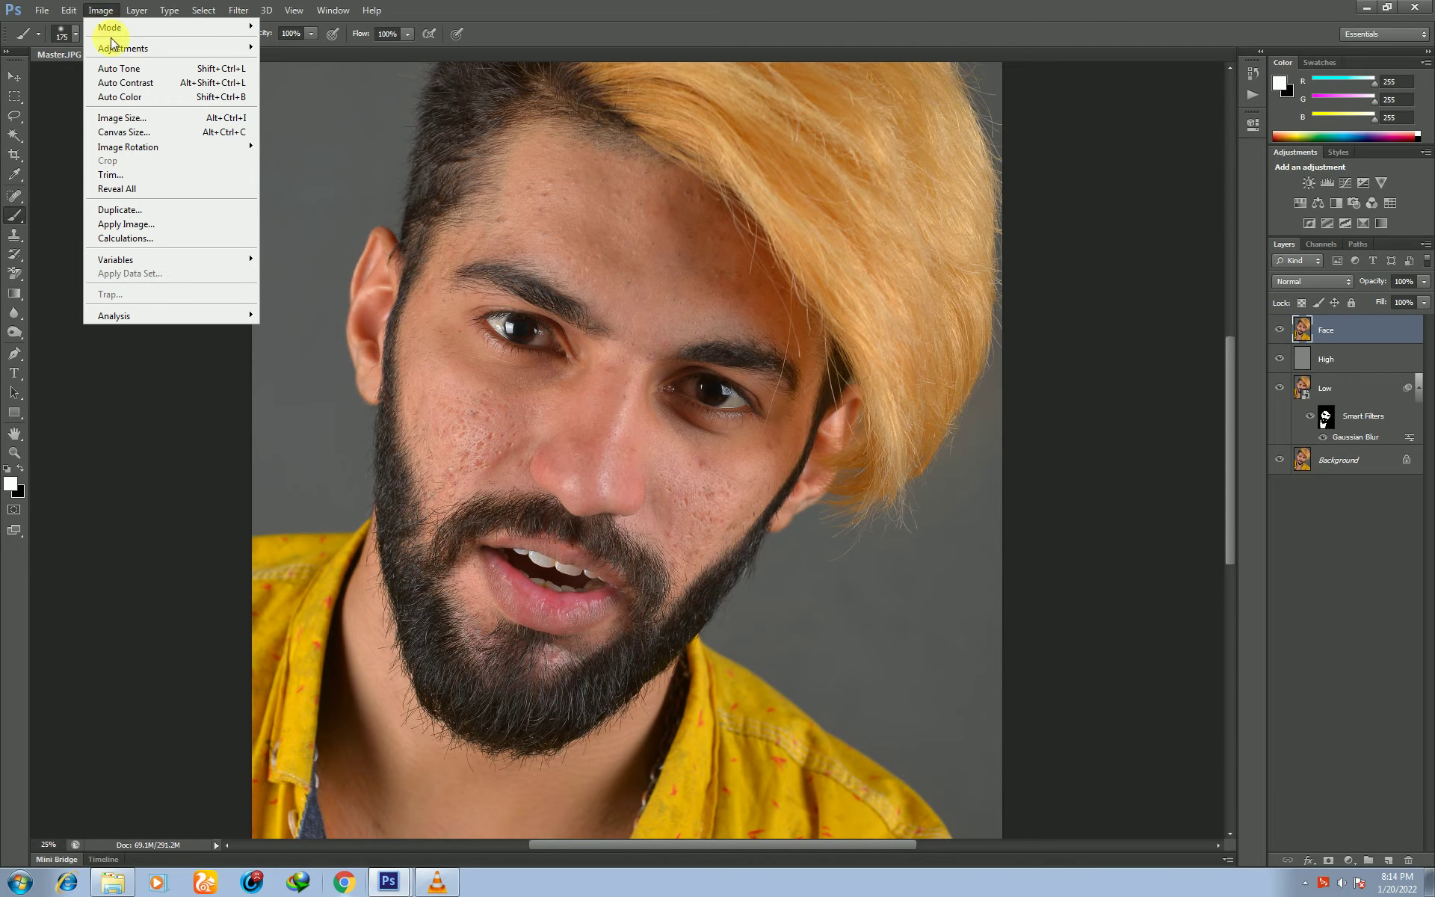
{"action": "mouse_move", "coordinate": [124, 48]}
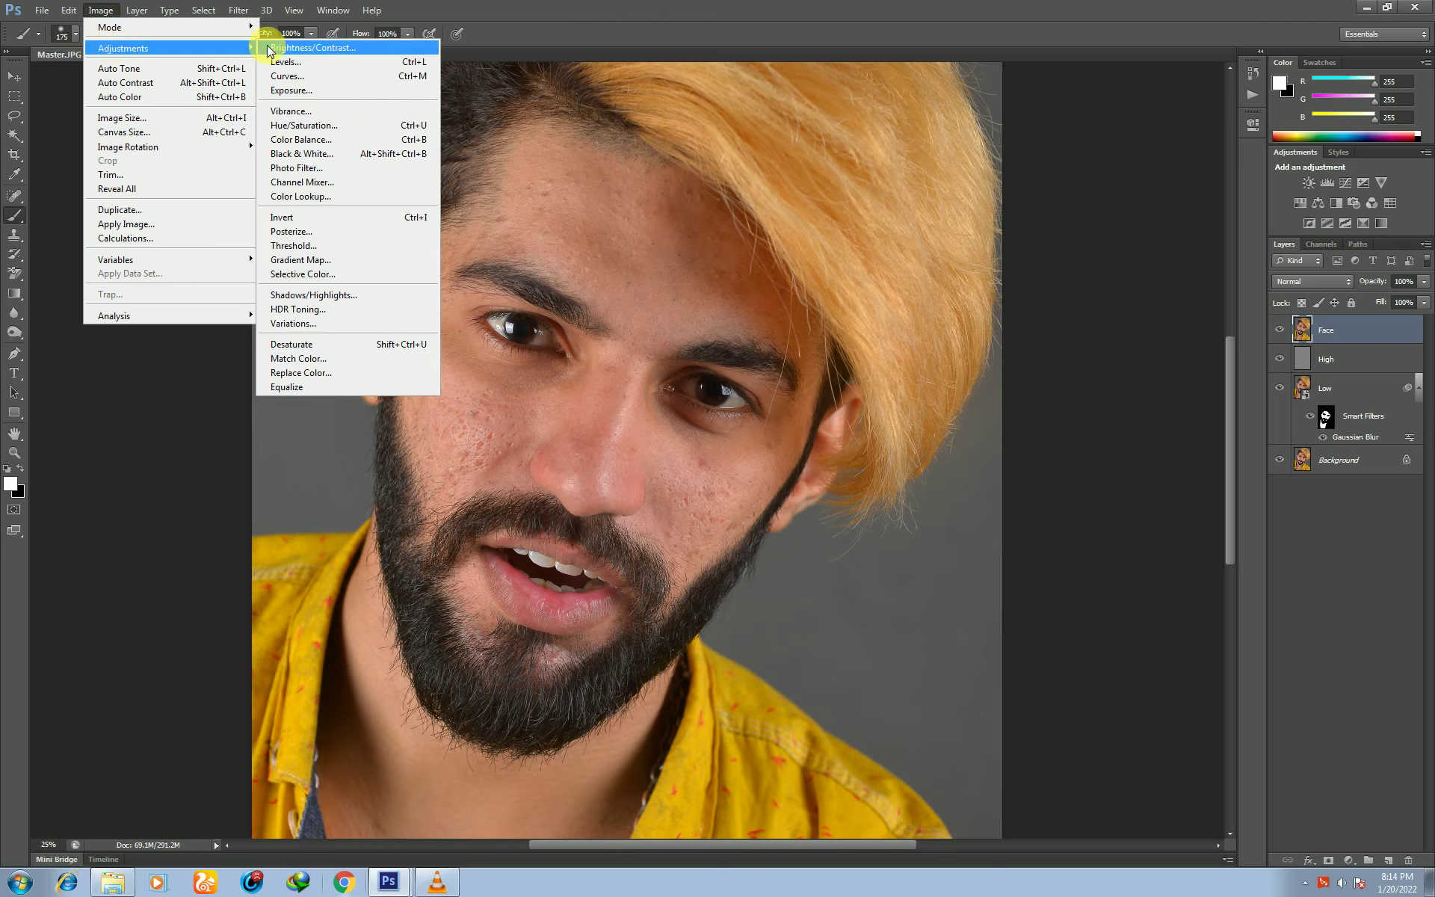
{"action": "left_click", "coordinate": [301, 347]}
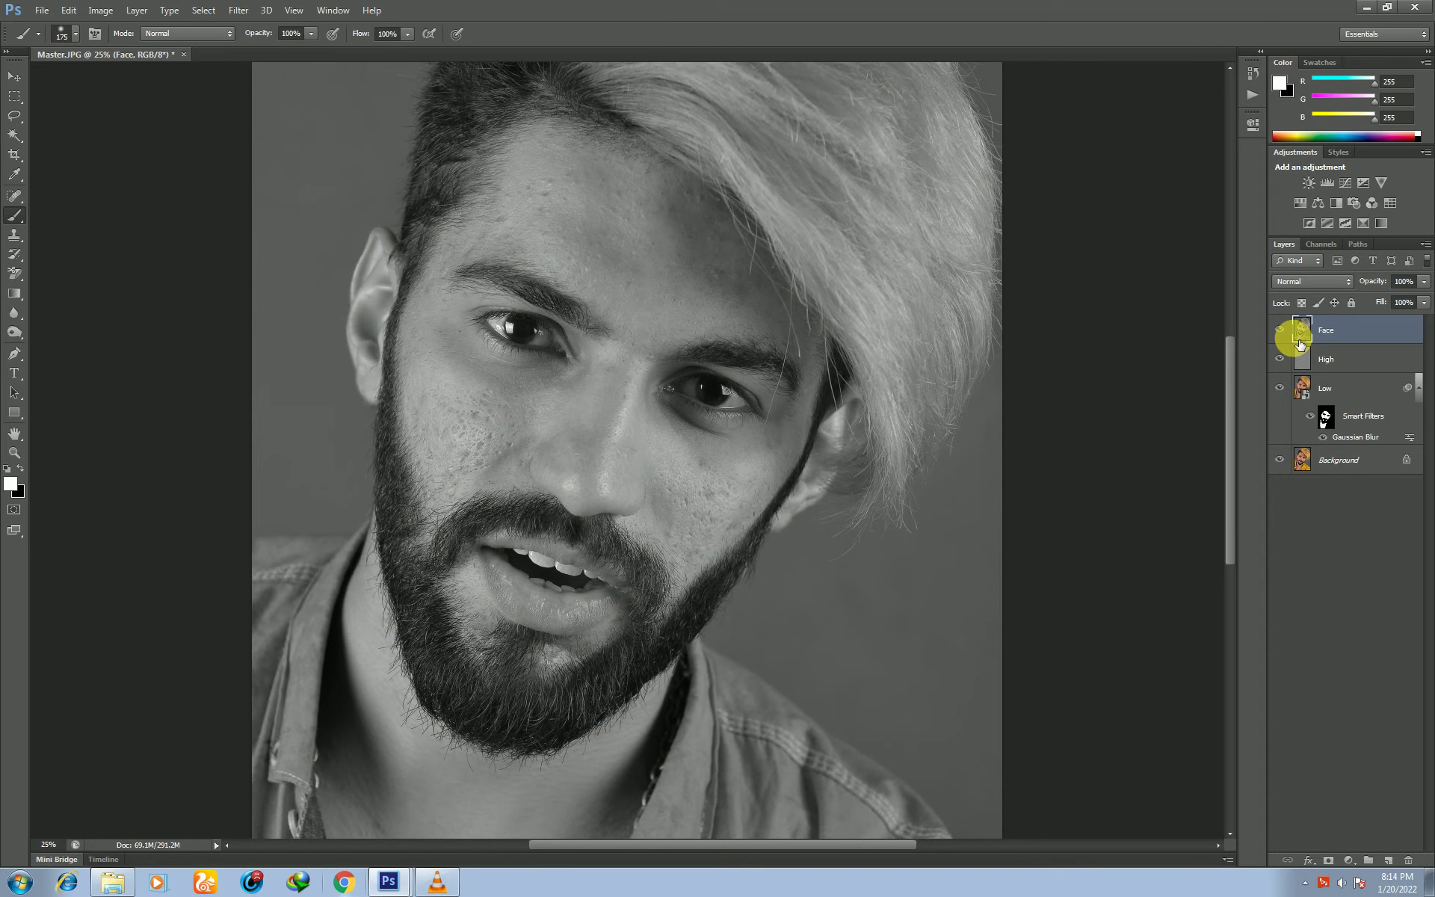
{"action": "left_click", "coordinate": [236, 10]}
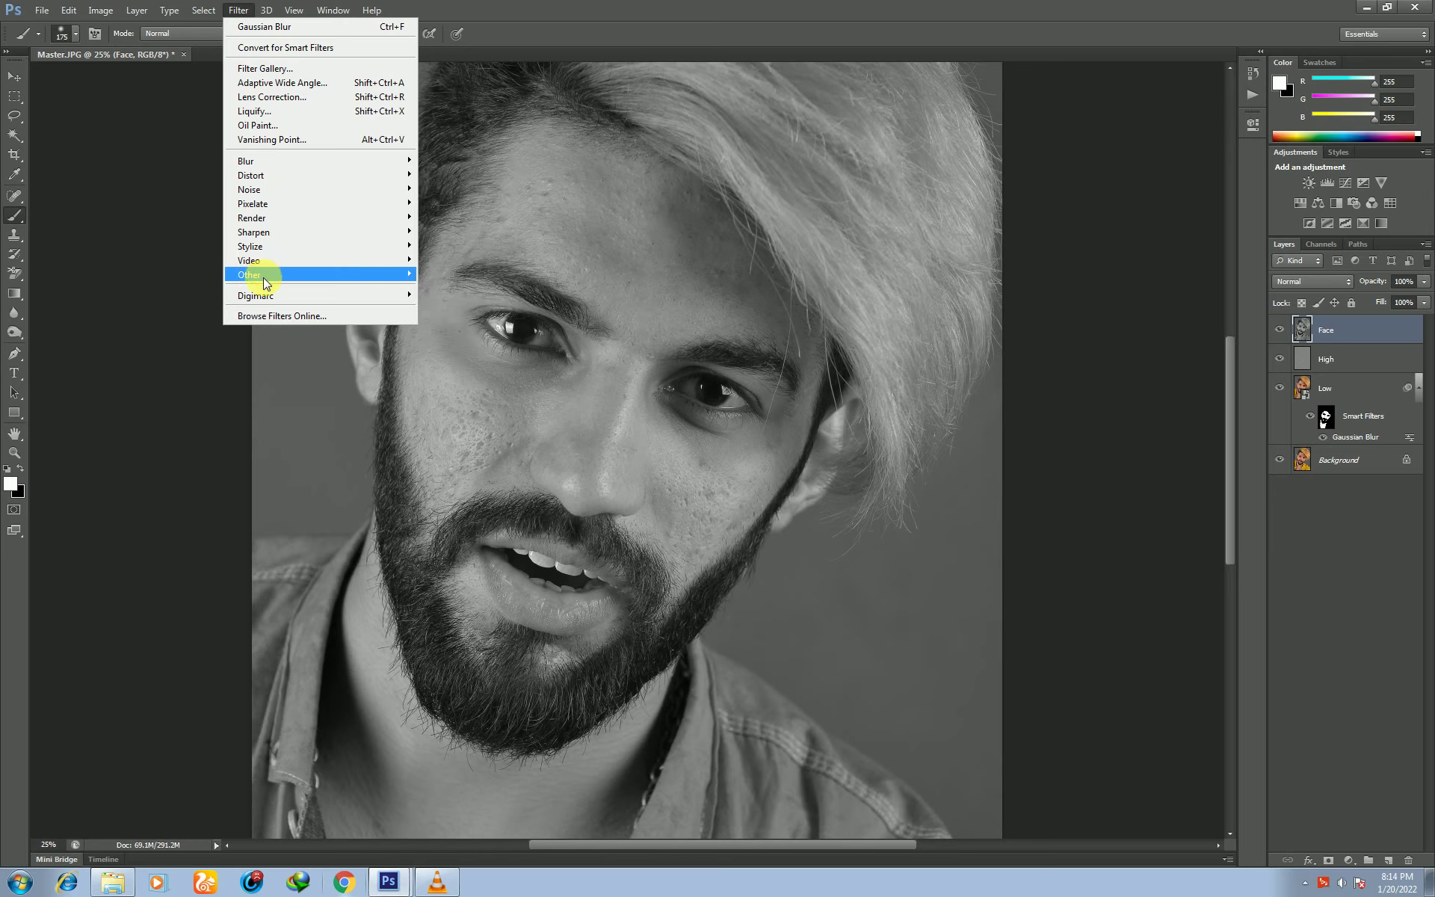
{"action": "mouse_move", "coordinate": [258, 276]}
{"action": "left_click", "coordinate": [455, 291]}
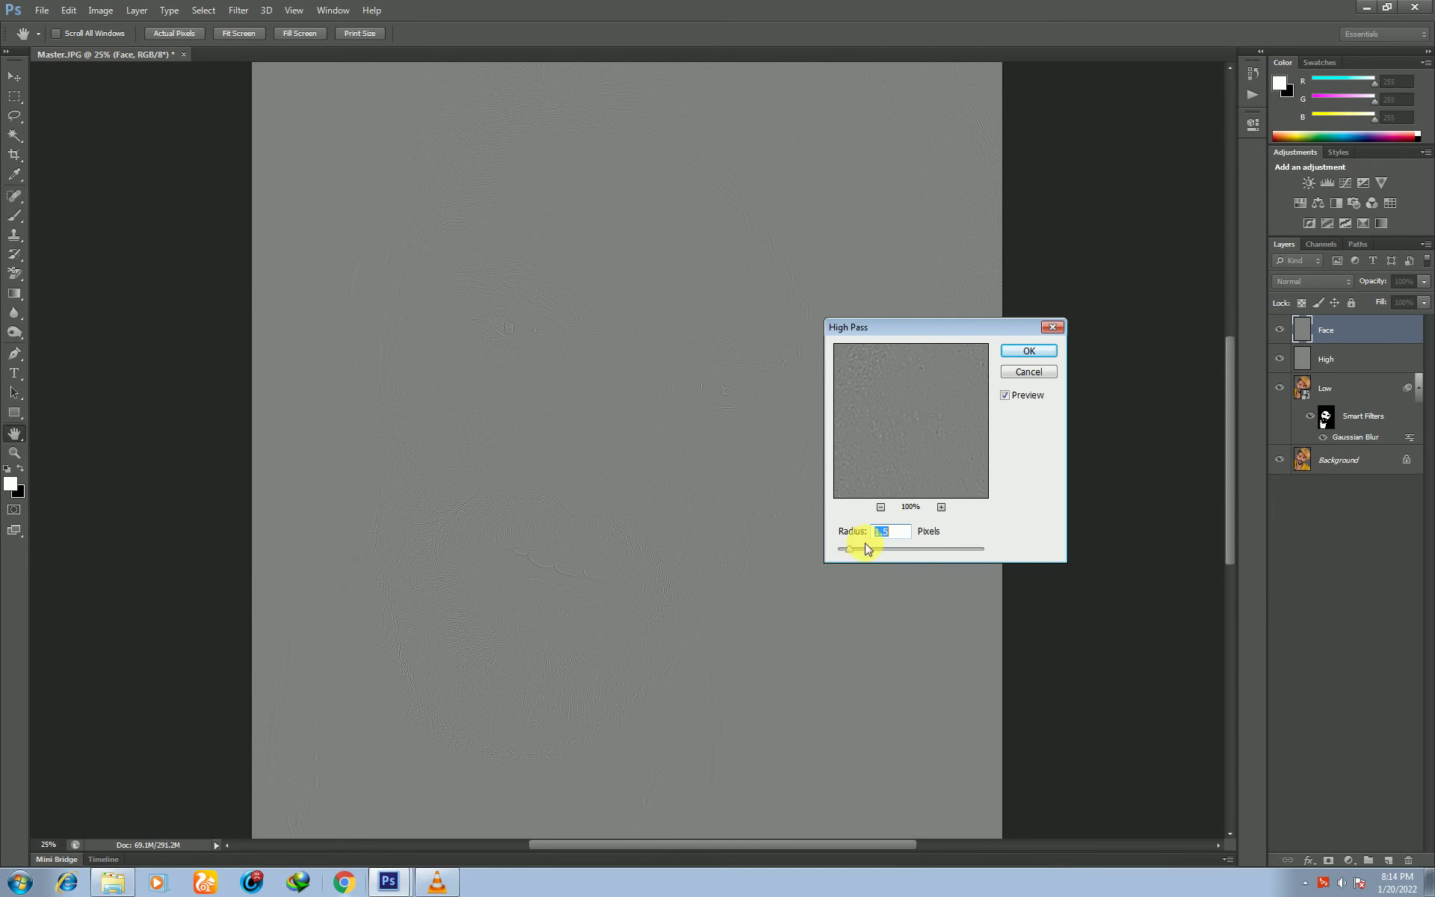
{"action": "left_click", "coordinate": [1030, 351]}
{"action": "key", "text": "b"}
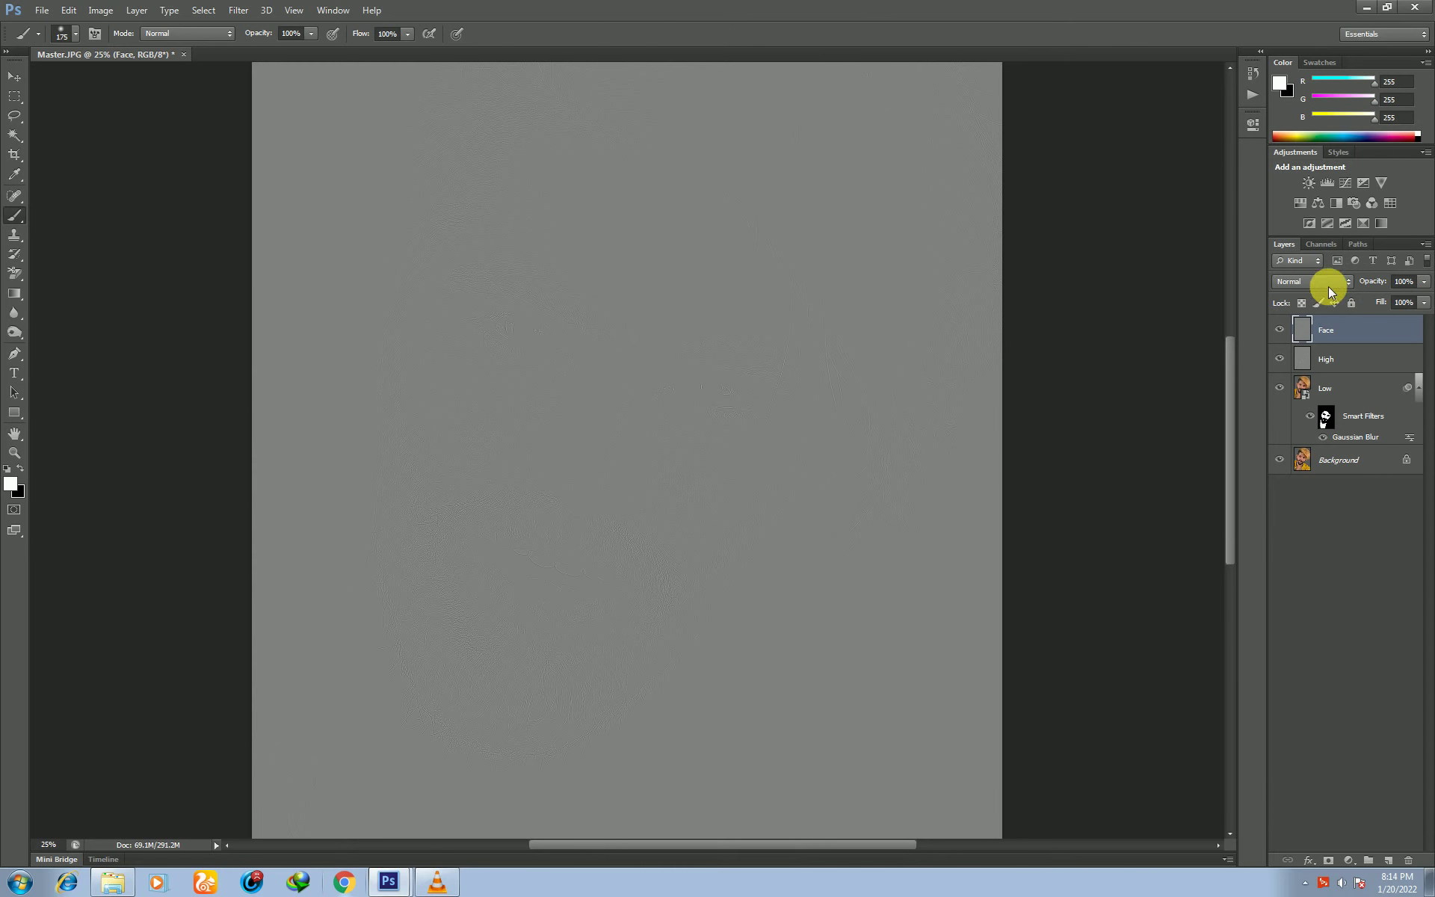
Set the Face layer to Linear Light and toggle its visibility to compare the sharpening.
{"action": "left_click", "coordinate": [1348, 281]}
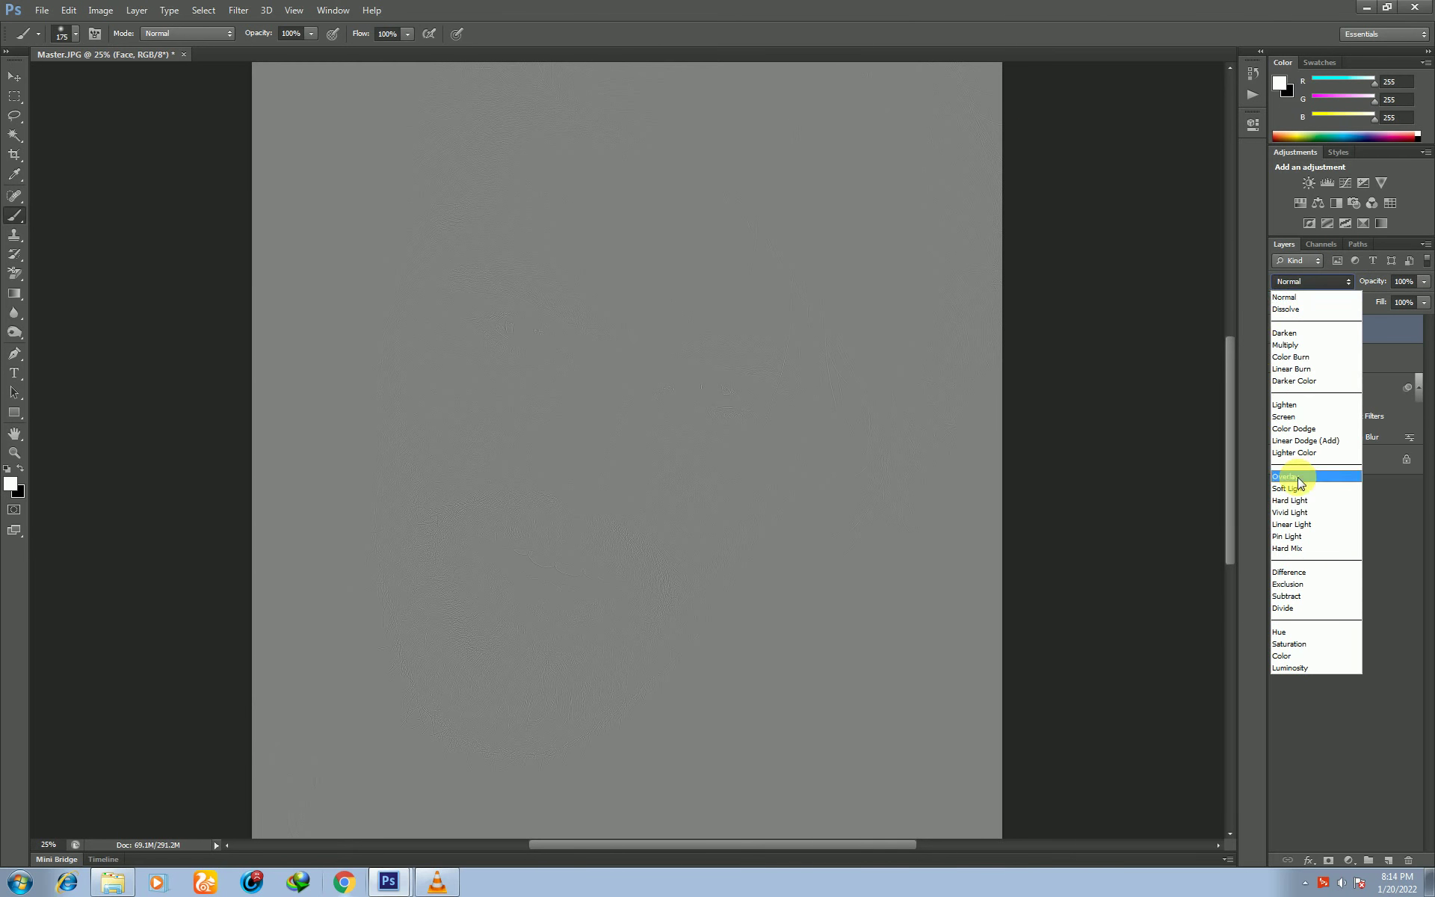
{"action": "left_click", "coordinate": [1303, 524]}
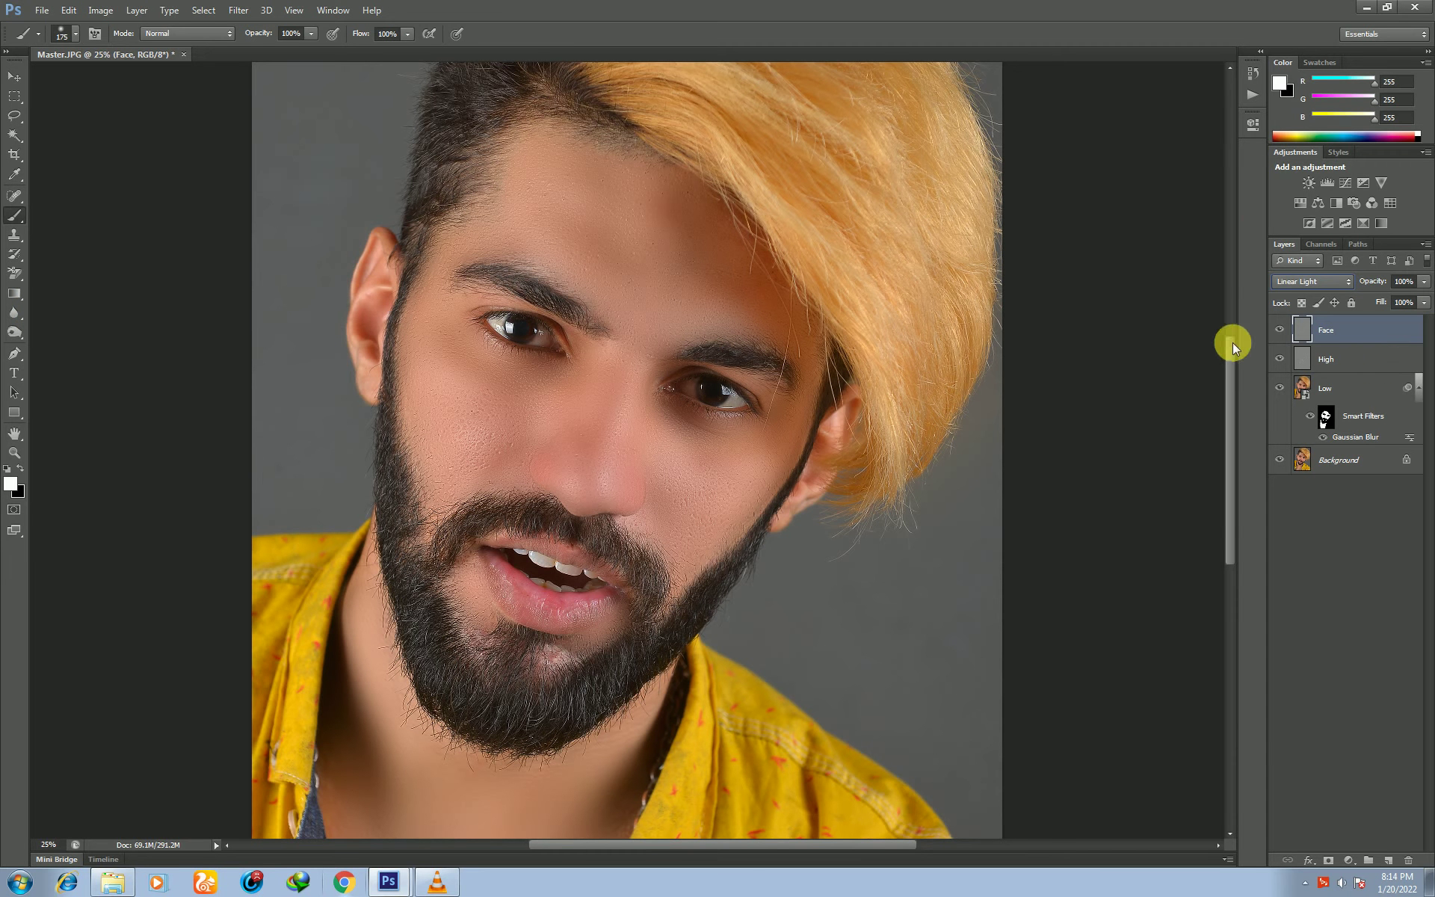
{"action": "left_click", "coordinate": [1283, 335]}
{"action": "left_click", "coordinate": [1283, 336]}
{"action": "left_click", "coordinate": [1283, 336]}
{"action": "key", "text": "ctrl+plus"}
{"action": "left_click", "coordinate": [1283, 336]}
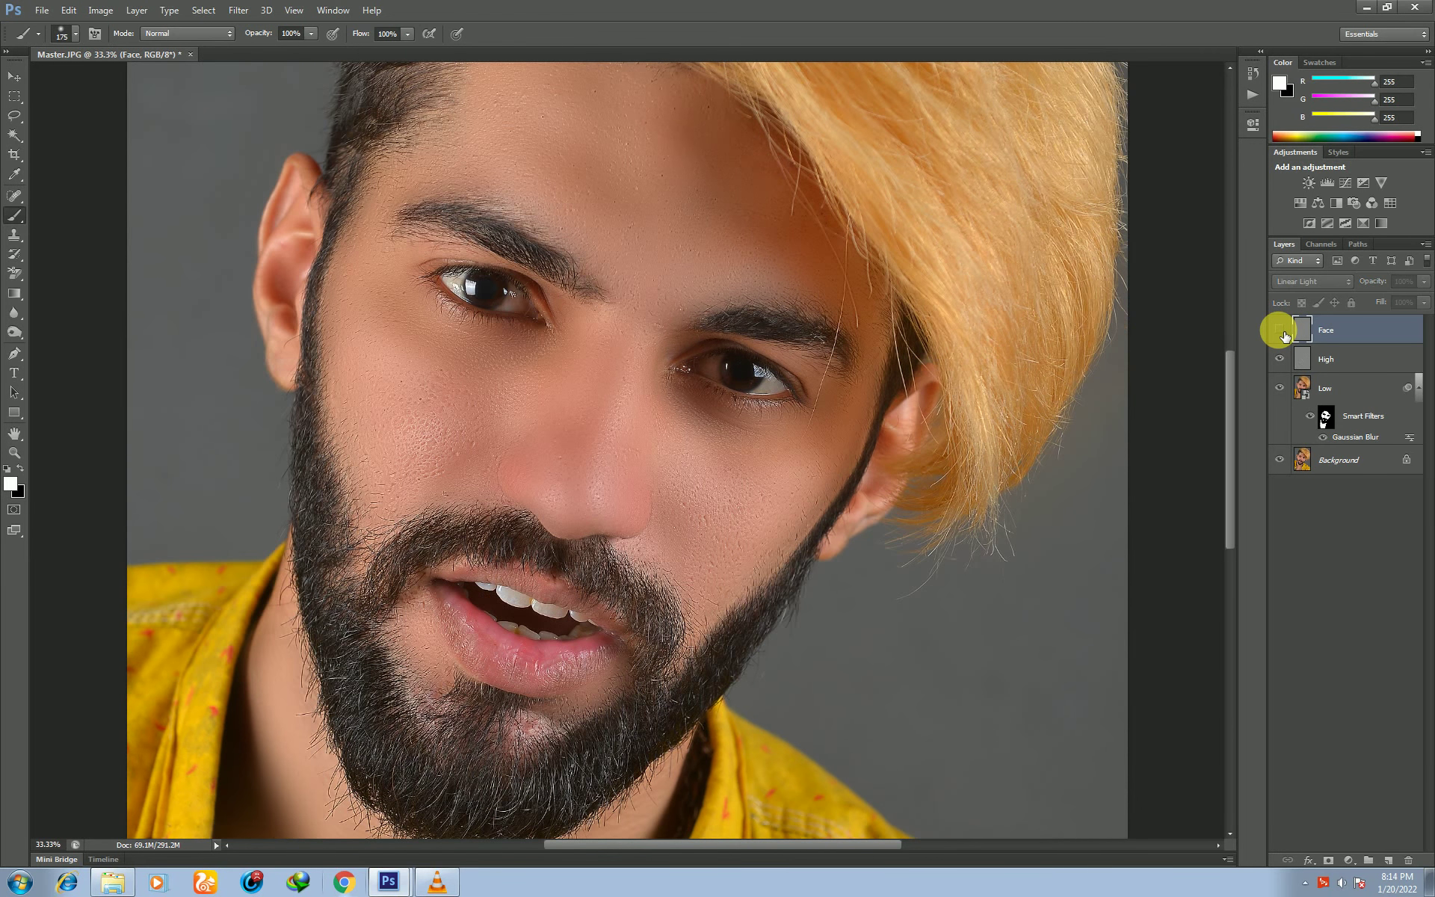
{"action": "left_click", "coordinate": [1283, 336]}
{"action": "left_click", "coordinate": [1283, 335]}
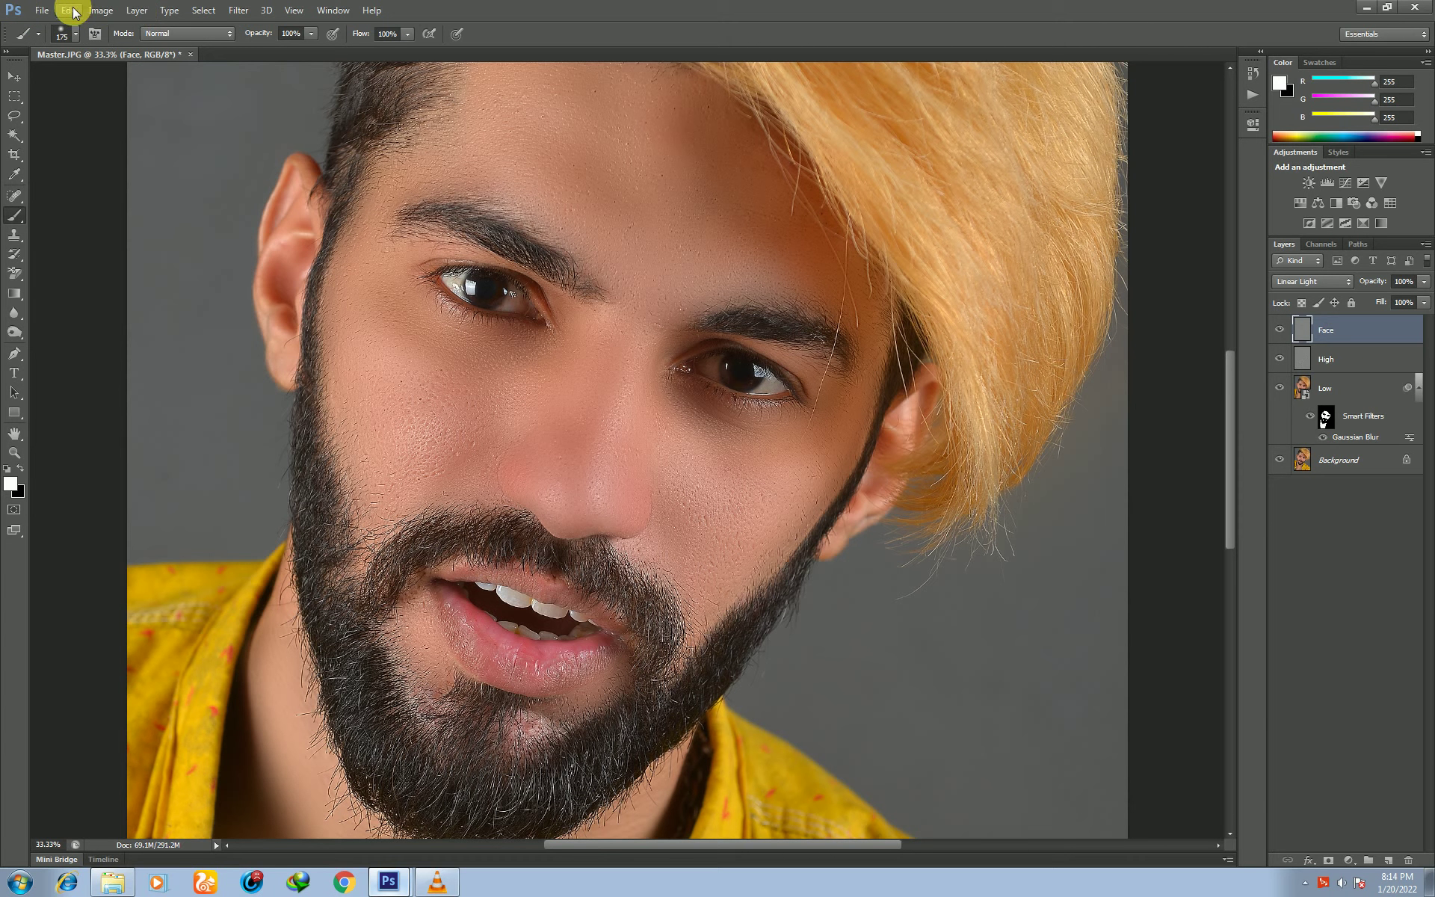
Add a Layer Mask > Hide All black mask to the Face layer.
{"action": "left_click", "coordinate": [138, 14]}
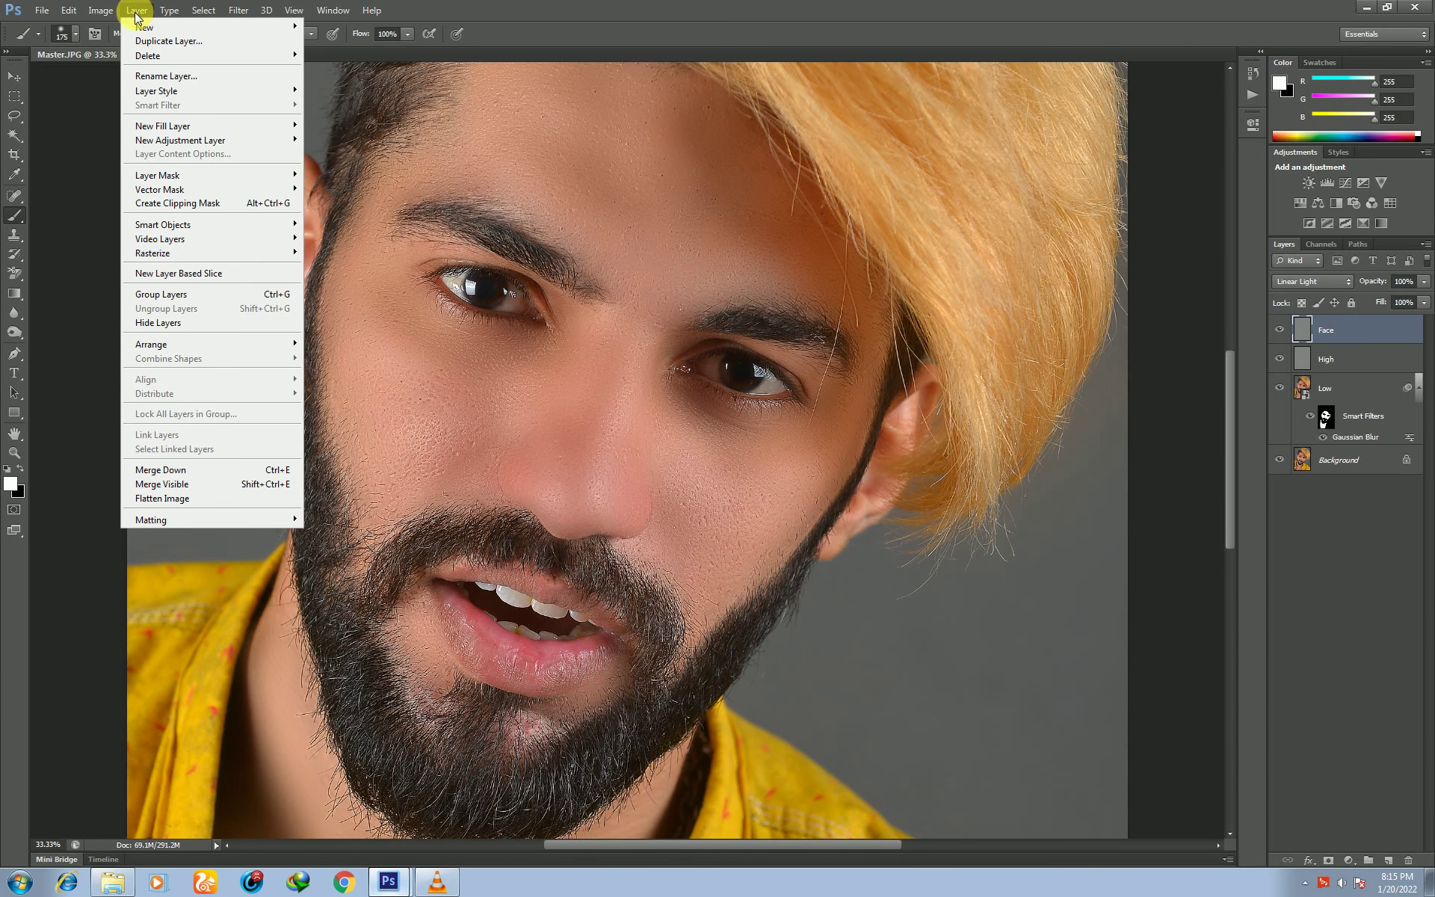
{"action": "mouse_move", "coordinate": [157, 175]}
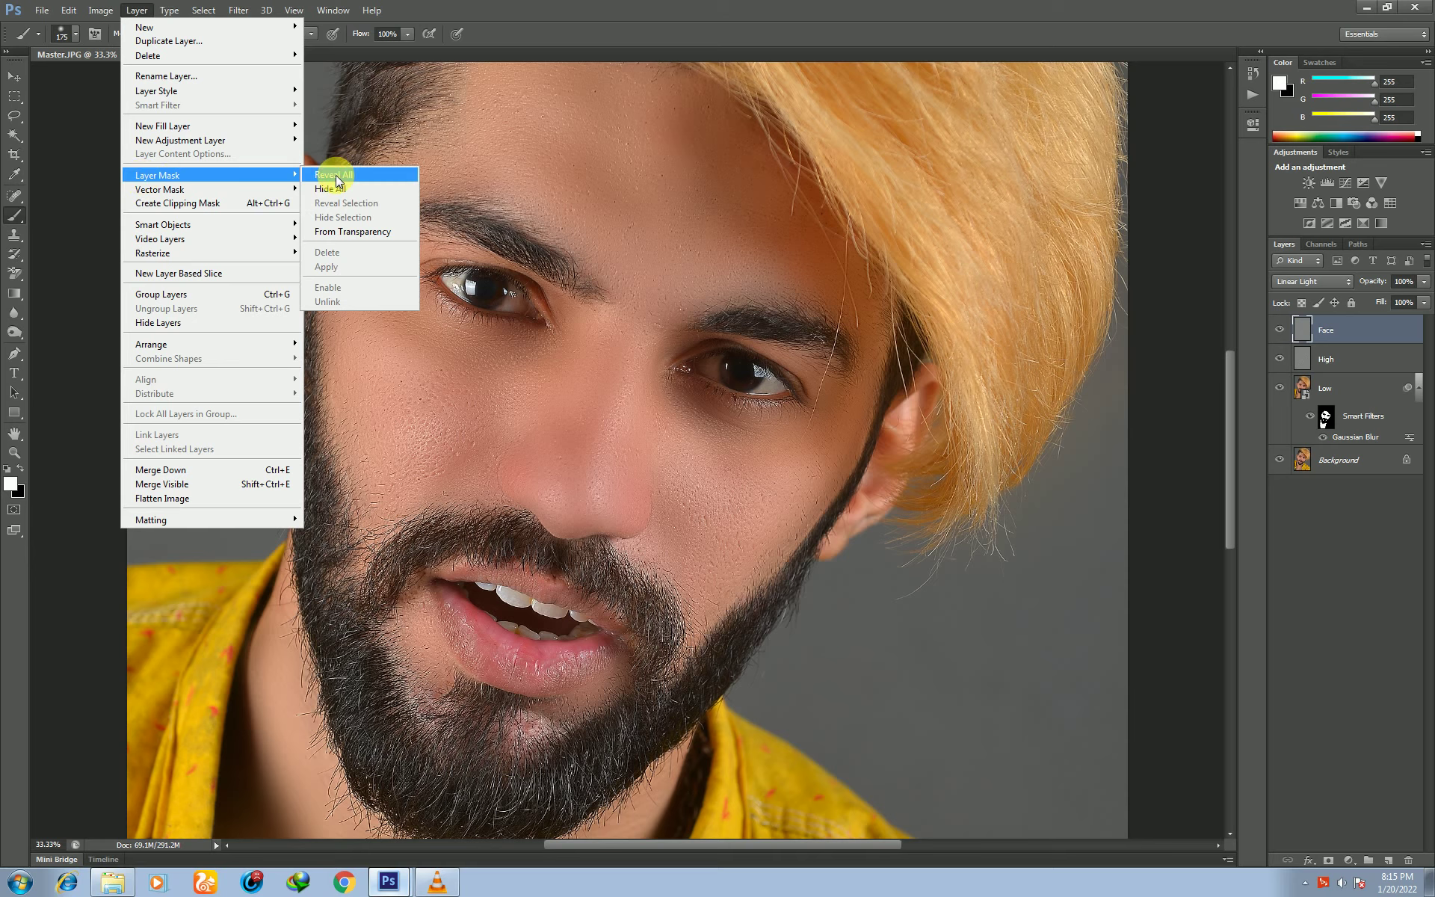
{"action": "left_click", "coordinate": [329, 190]}
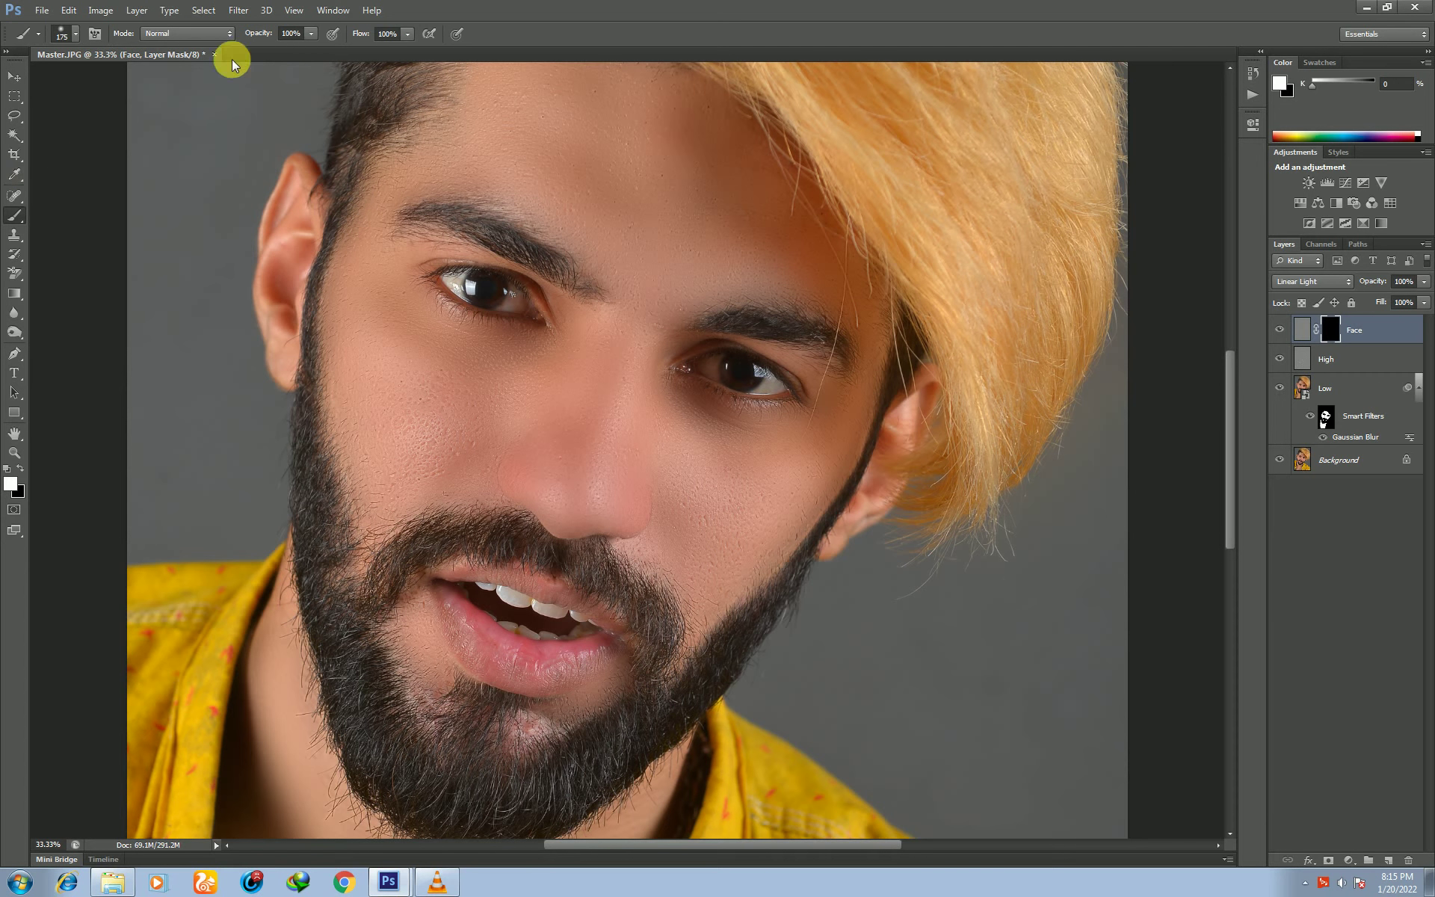
Enlarge the brush and paint white on the Face mask over both cheeks and eyes.
{"action": "key", "text": "bracketright"}
{"action": "key", "text": "bracketright"}
{"action": "key", "text": "bracketright"}
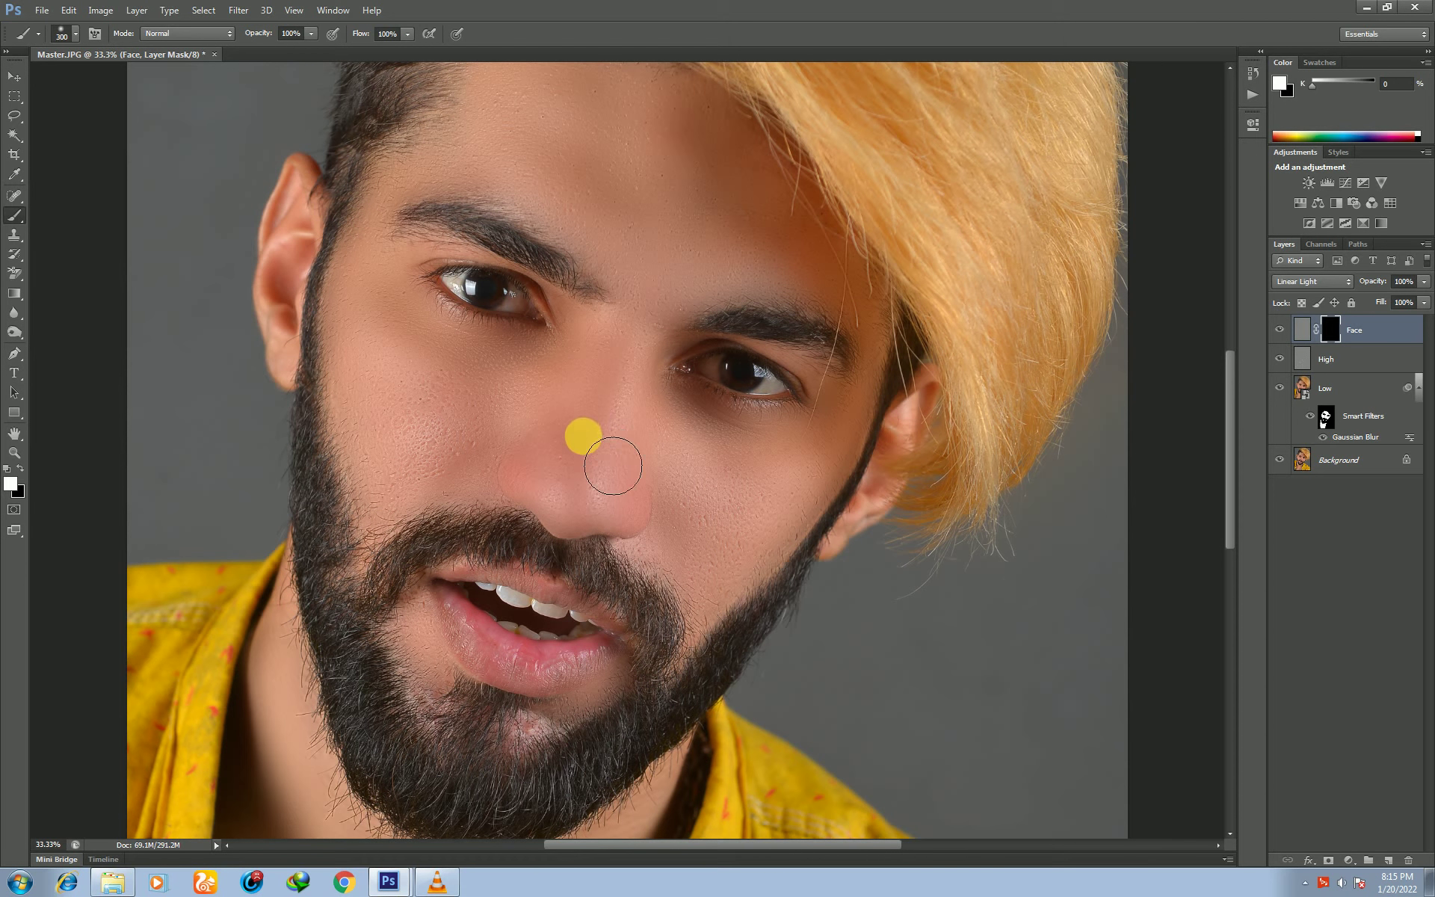
{"action": "key", "text": "bracketright"}
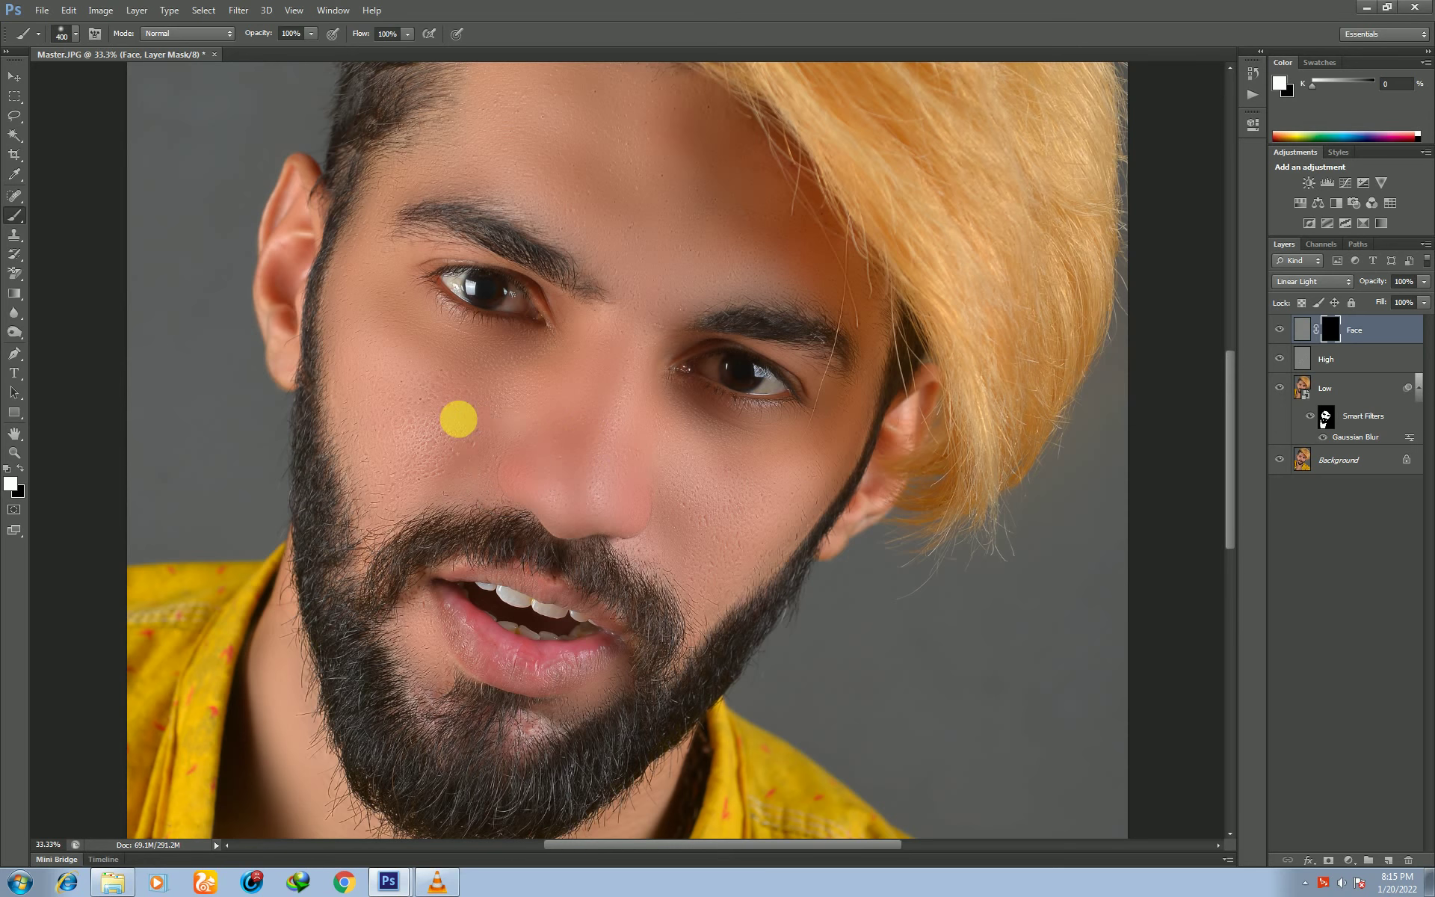
{"action": "key", "text": "bracketleft"}
{"action": "key", "text": "bracketleft"}
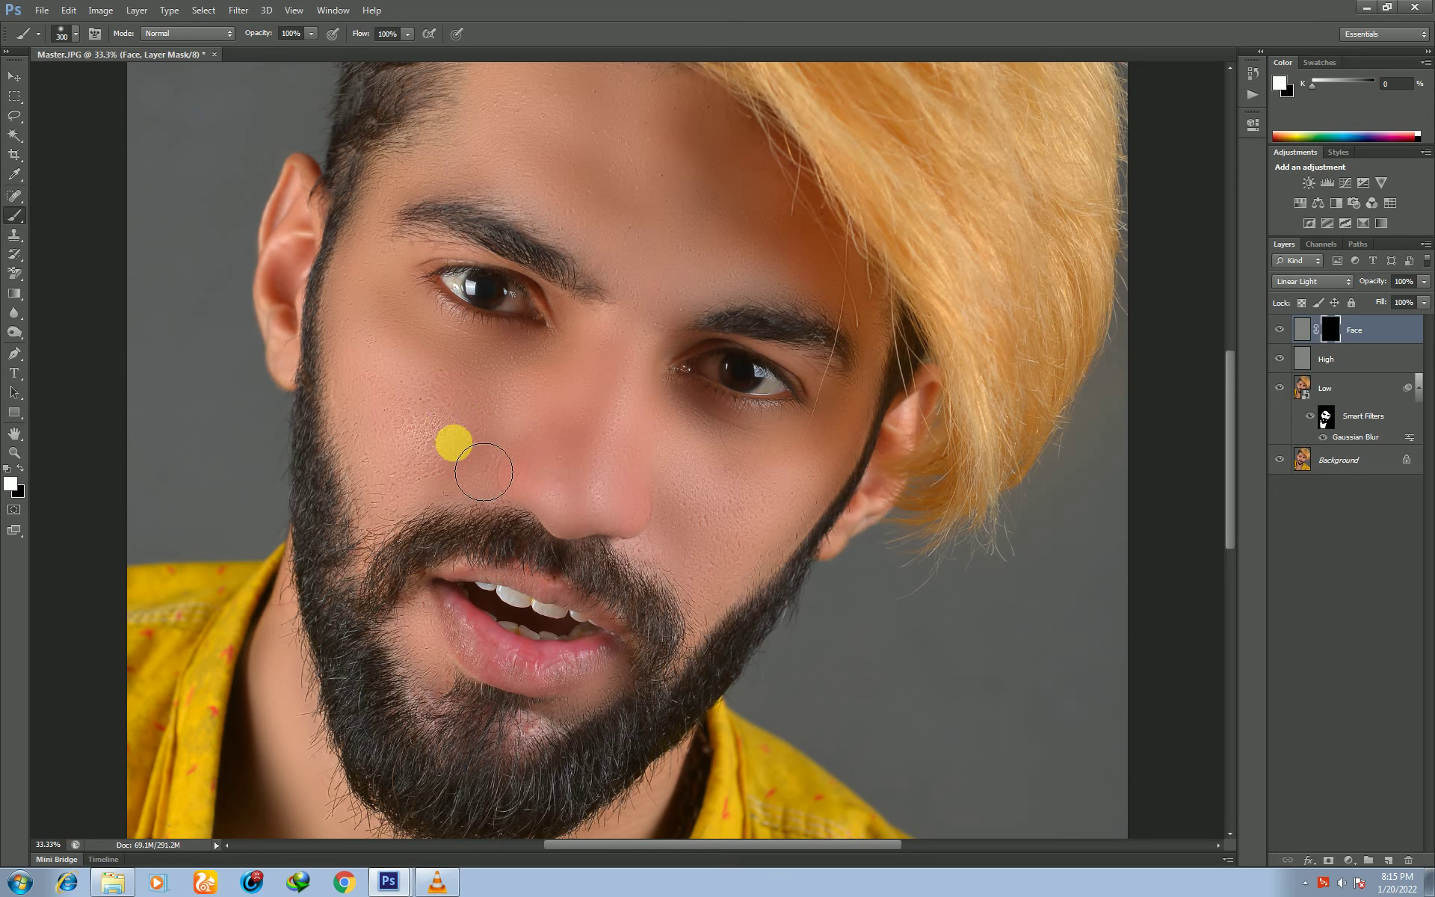
{"action": "key", "text": "bracketright"}
{"action": "left_click_drag", "start_coordinate": [616, 478], "coordinate": [734, 529]}
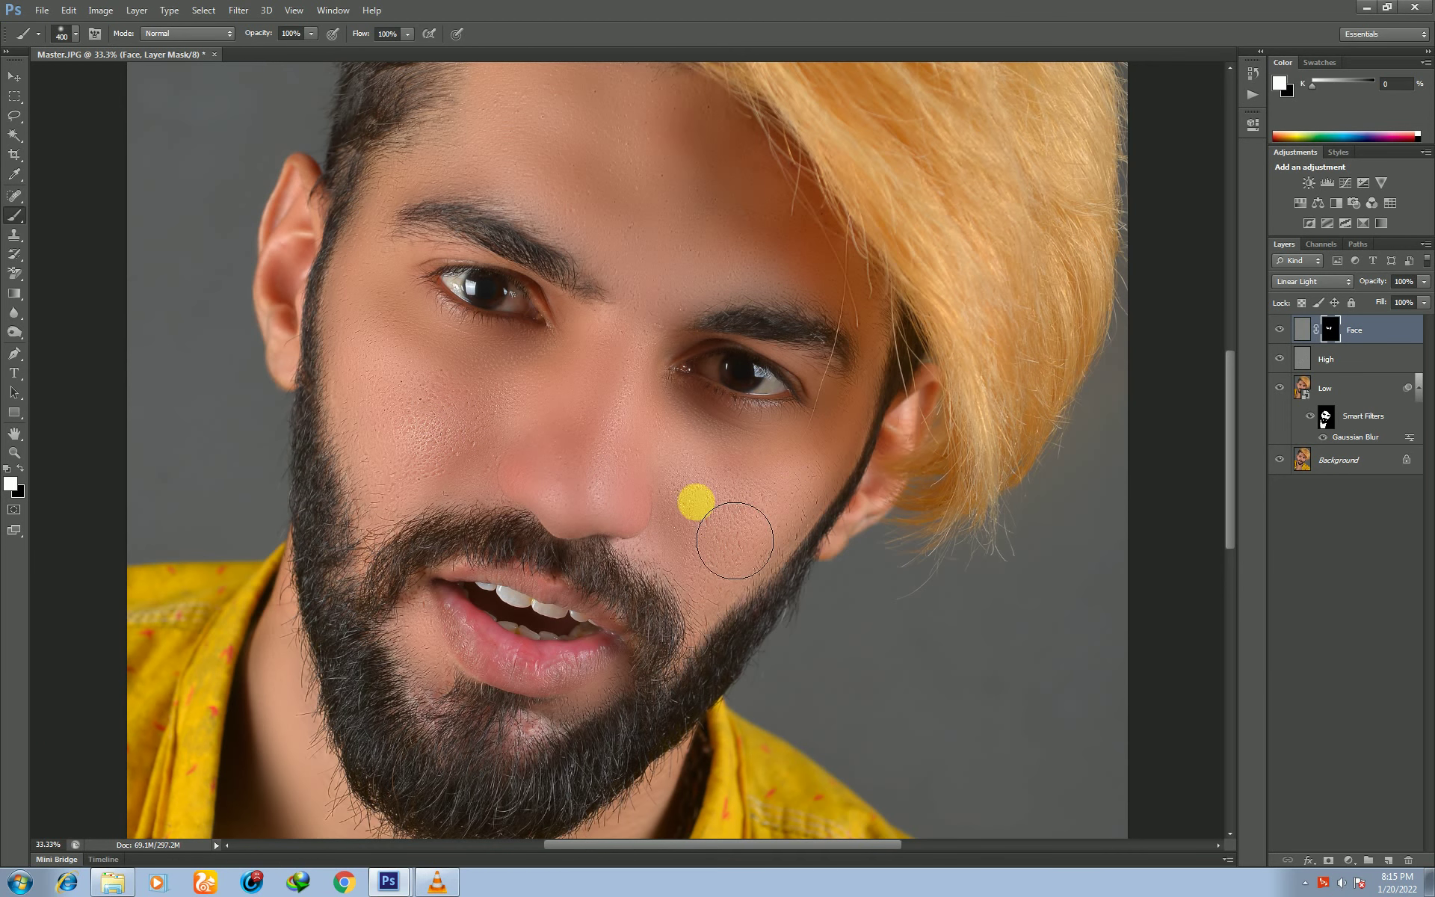
{"action": "left_click_drag", "start_coordinate": [747, 413], "coordinate": [841, 434]}
With a smaller brush paint the mask over the lips, then over the cheek under the eye.
{"action": "key", "text": "bracketleft"}
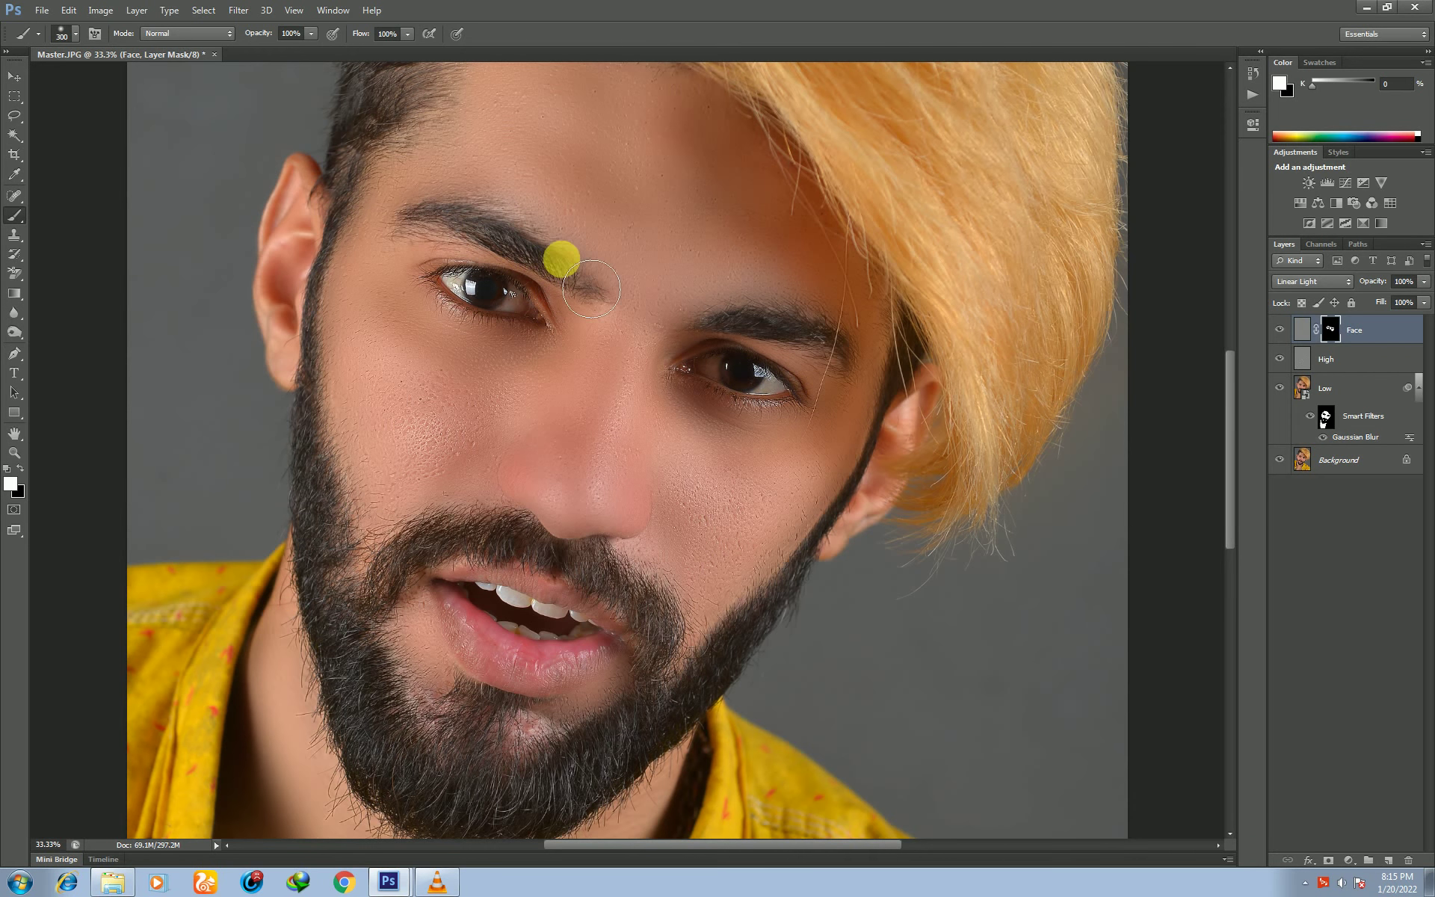
{"action": "key", "text": "bracketleft"}
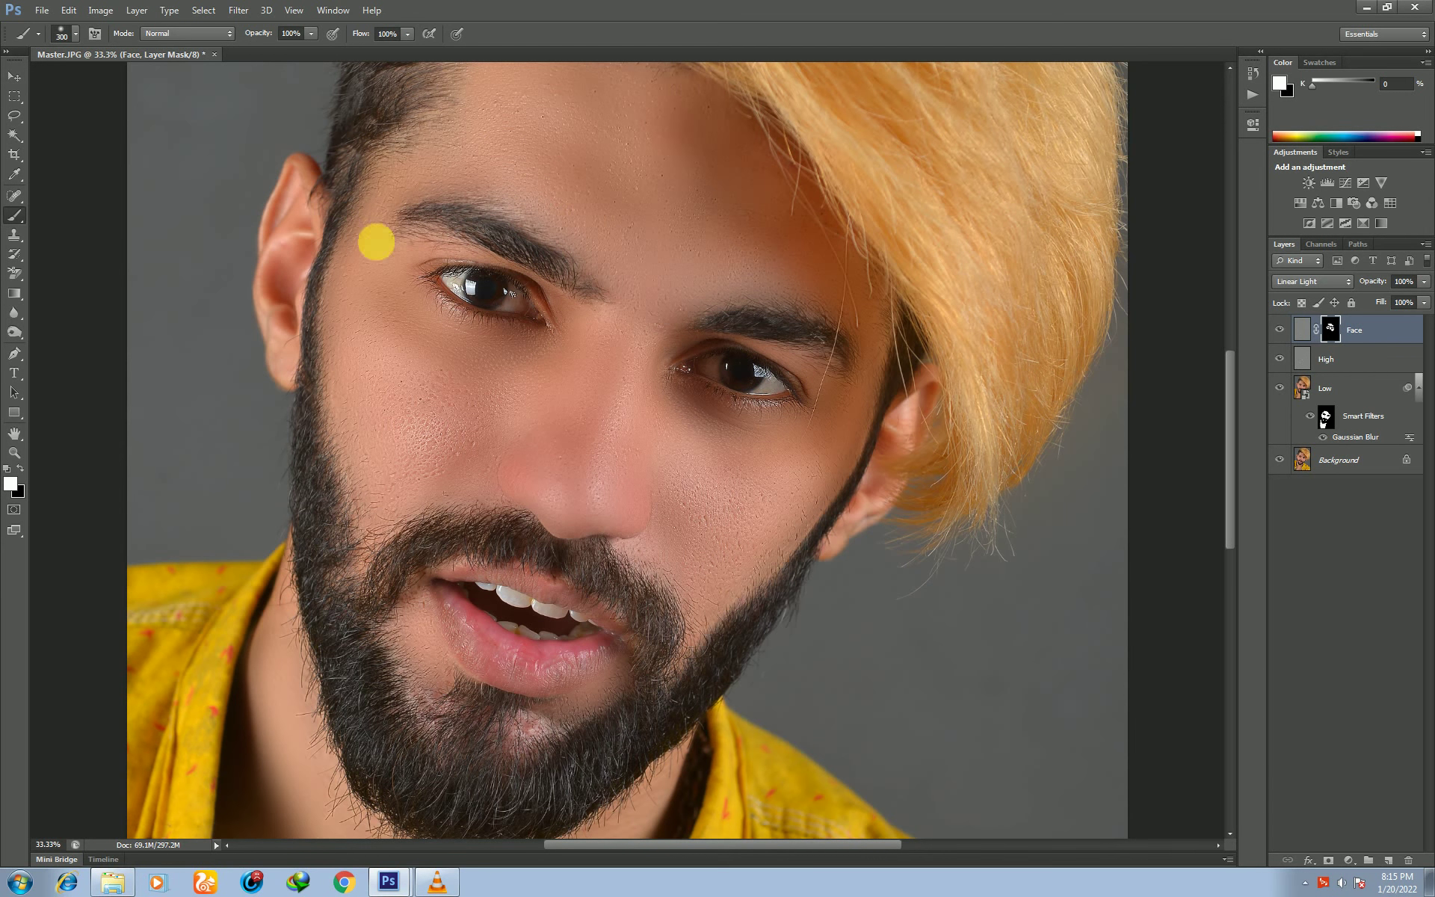
{"action": "mouse_move", "coordinate": [407, 439]}
{"action": "left_mouse_down"}
{"action": "mouse_move", "coordinate": [437, 664]}
{"action": "mouse_move", "coordinate": [507, 680]}
{"action": "left_mouse_up"}
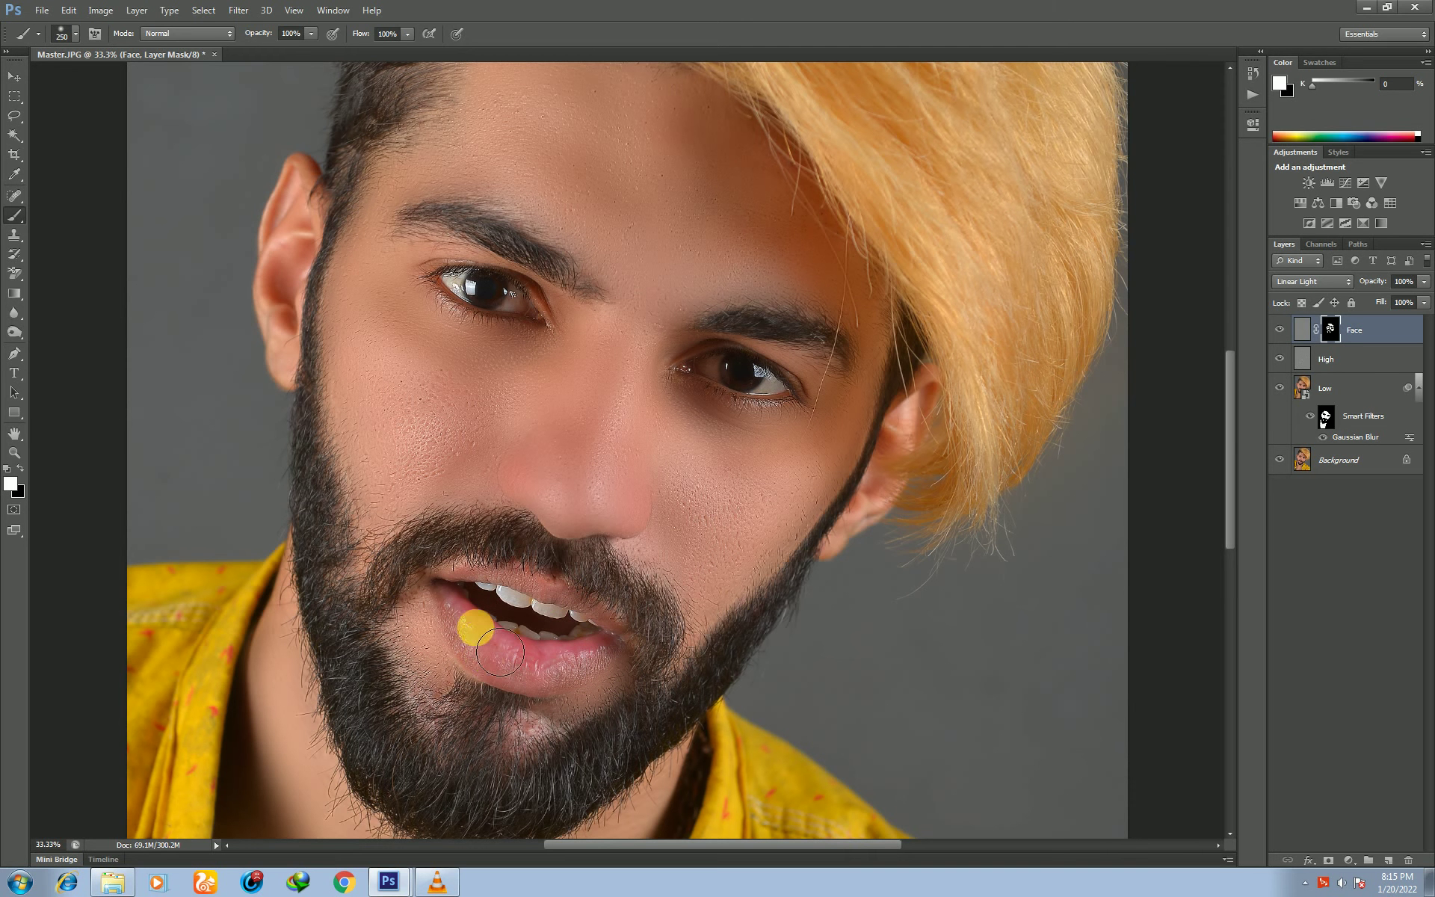
{"action": "key", "text": "bracketright"}
{"action": "mouse_move", "coordinate": [661, 342]}
{"action": "left_mouse_down"}
{"action": "mouse_move", "coordinate": [830, 384]}
{"action": "mouse_move", "coordinate": [550, 161]}
{"action": "left_mouse_up"}
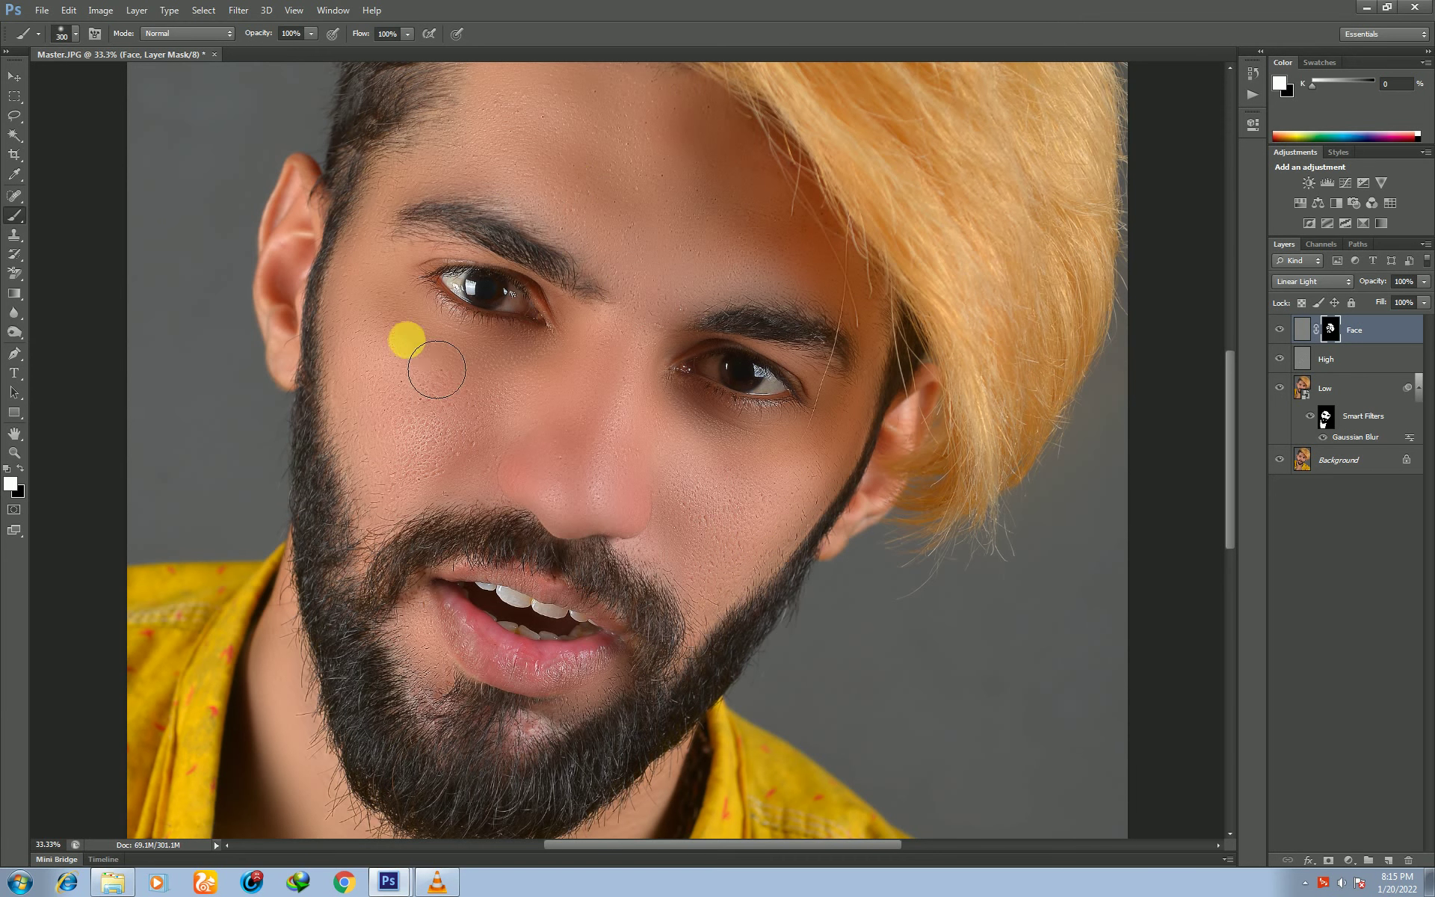
{"action": "mouse_move", "coordinate": [550, 162]}
{"action": "left_mouse_down"}
{"action": "mouse_move", "coordinate": [410, 491]}
{"action": "mouse_move", "coordinate": [508, 351]}
{"action": "left_mouse_up"}
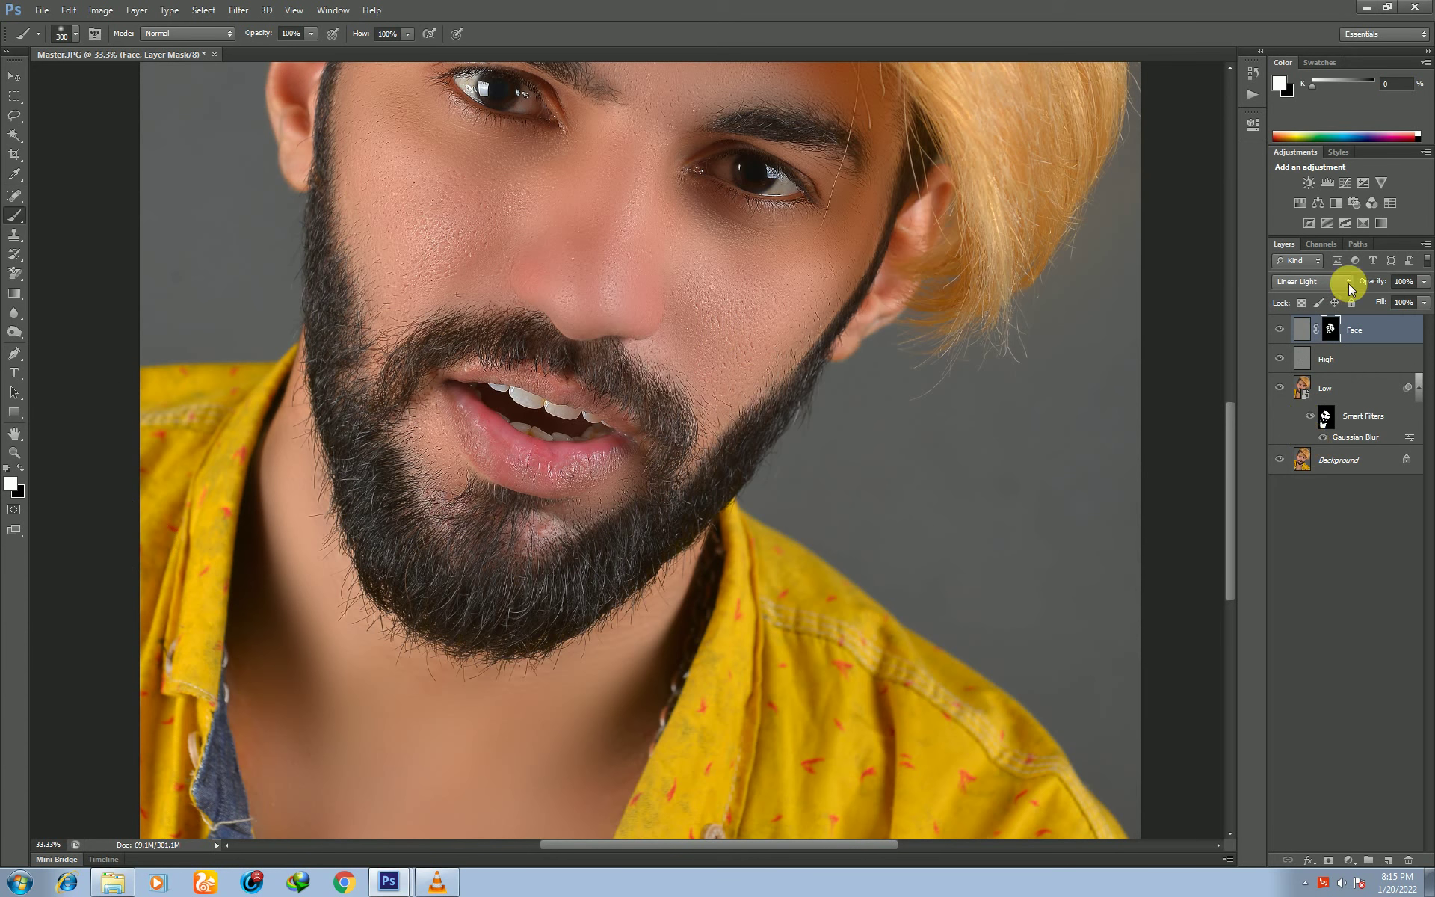
Compare the Face layer on and off and lower its opacity to 20%.
{"action": "left_click", "coordinate": [1281, 330]}
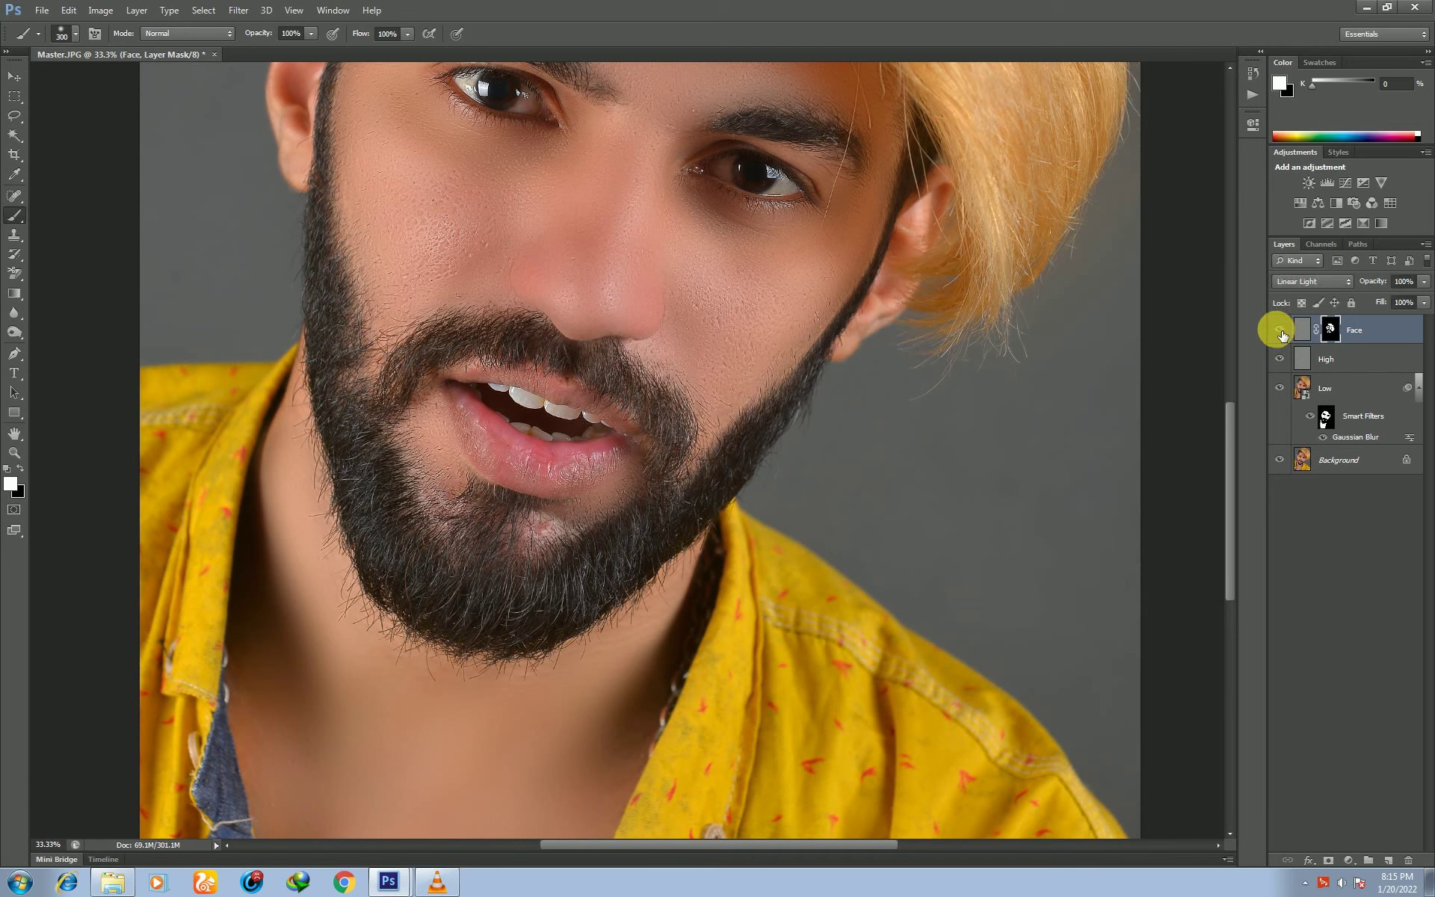
{"action": "left_click", "coordinate": [1425, 282]}
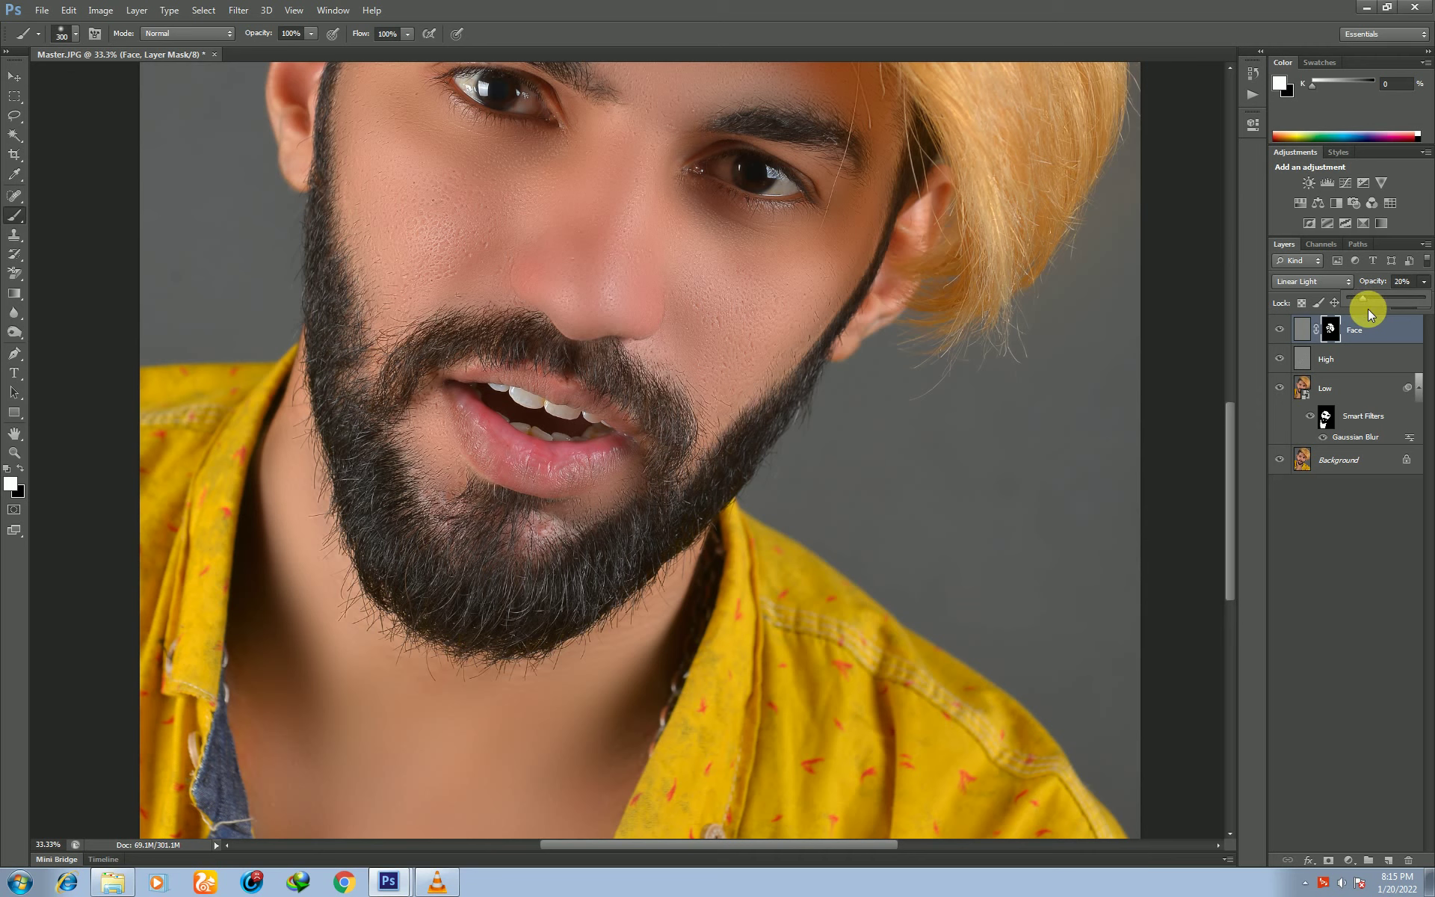
{"action": "left_click", "coordinate": [1281, 330]}
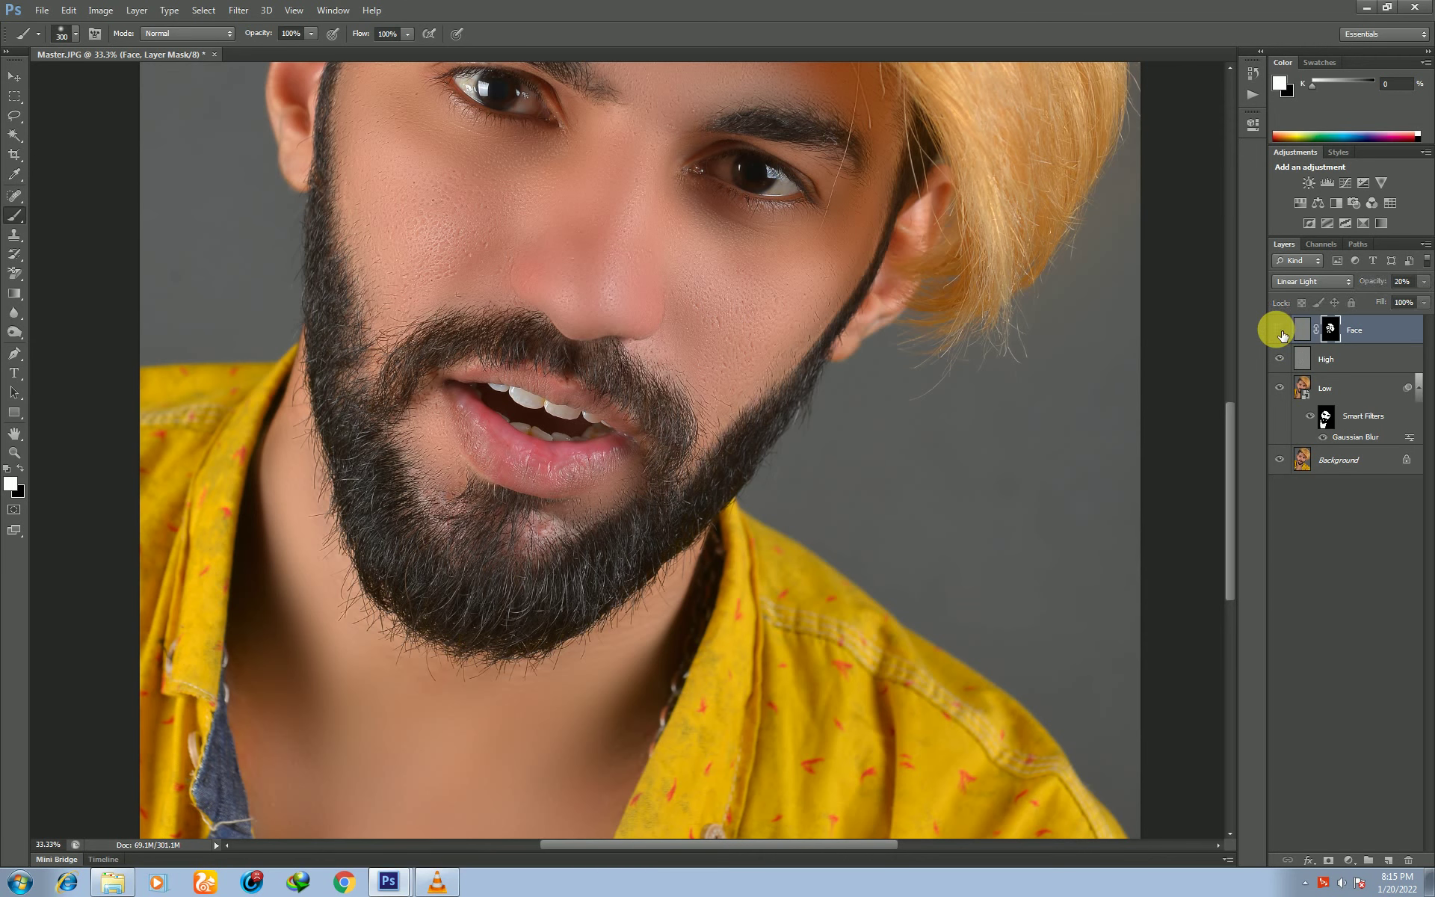
{"action": "left_click_drag", "start_coordinate": [852, 337], "coordinate": [858, 512]}
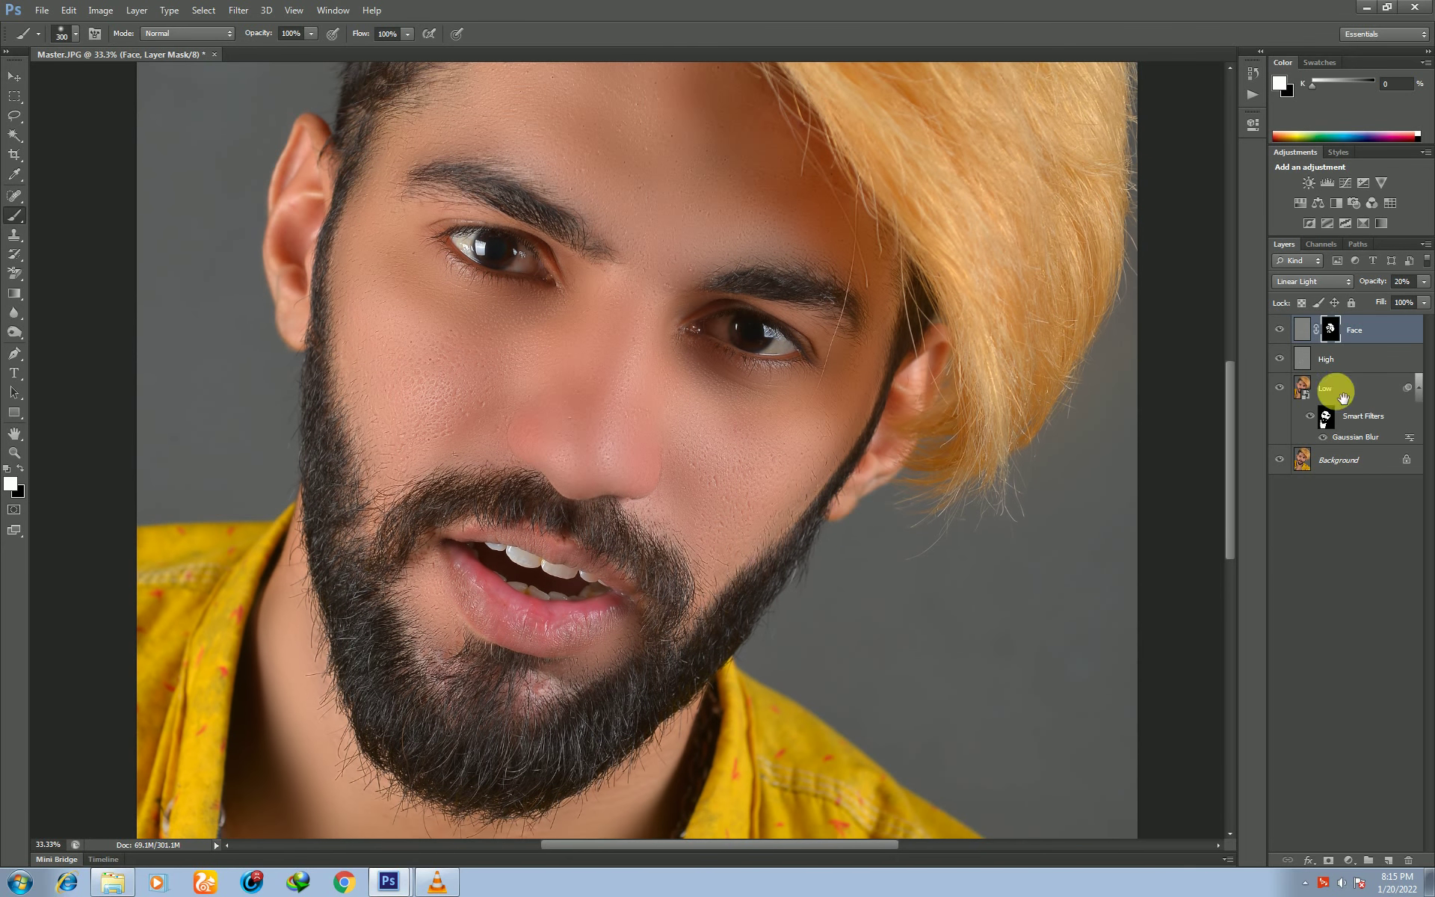
{"action": "left_click", "coordinate": [1281, 329]}
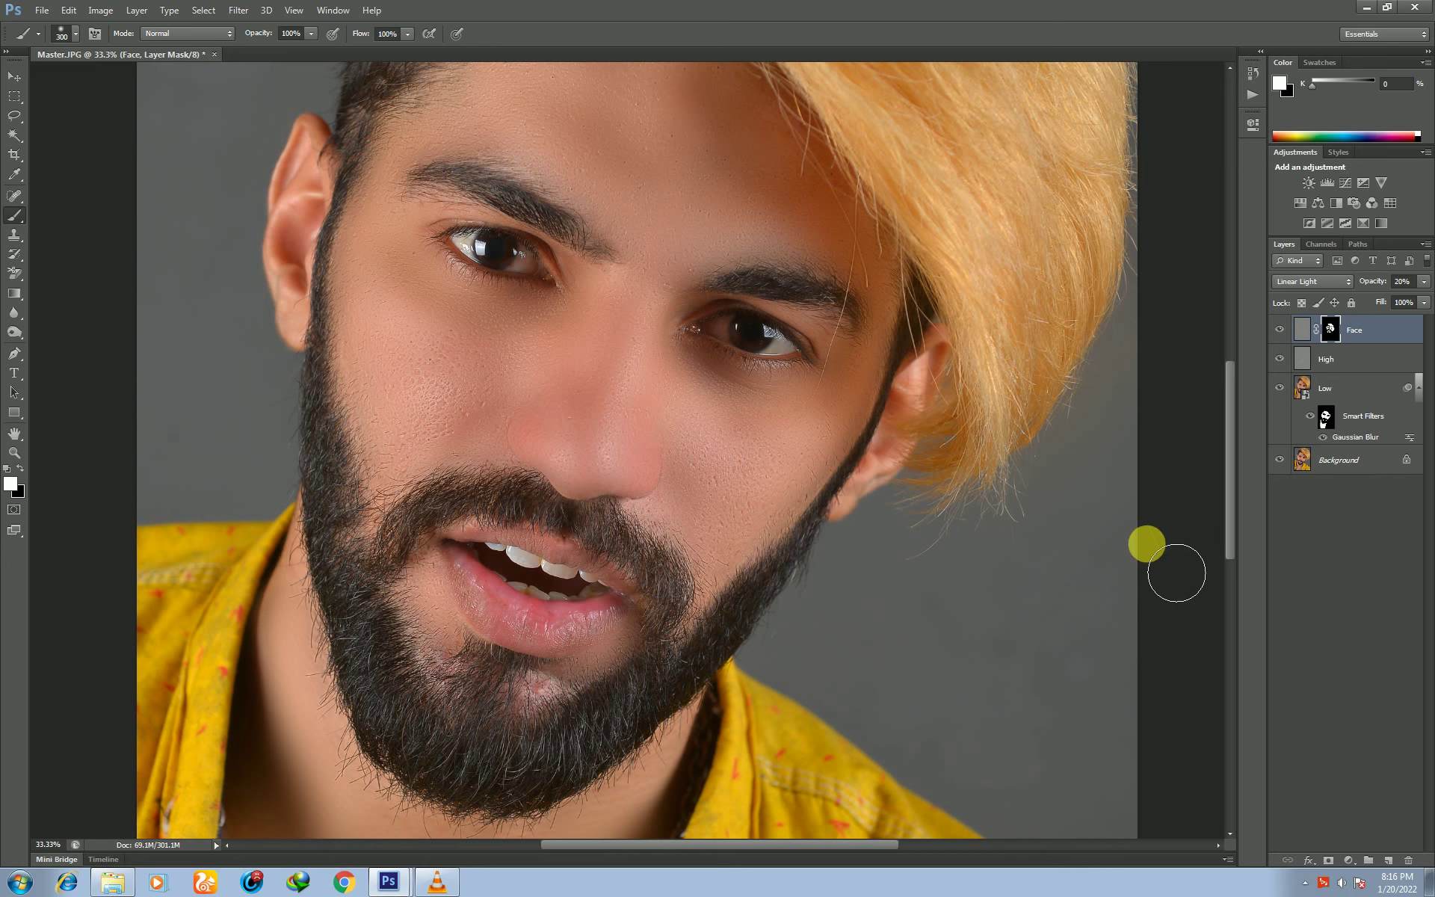
Add a Brightness/Contrast adjustment layer with Brightness 5 and Contrast 5.
{"action": "left_click", "coordinate": [1349, 860]}
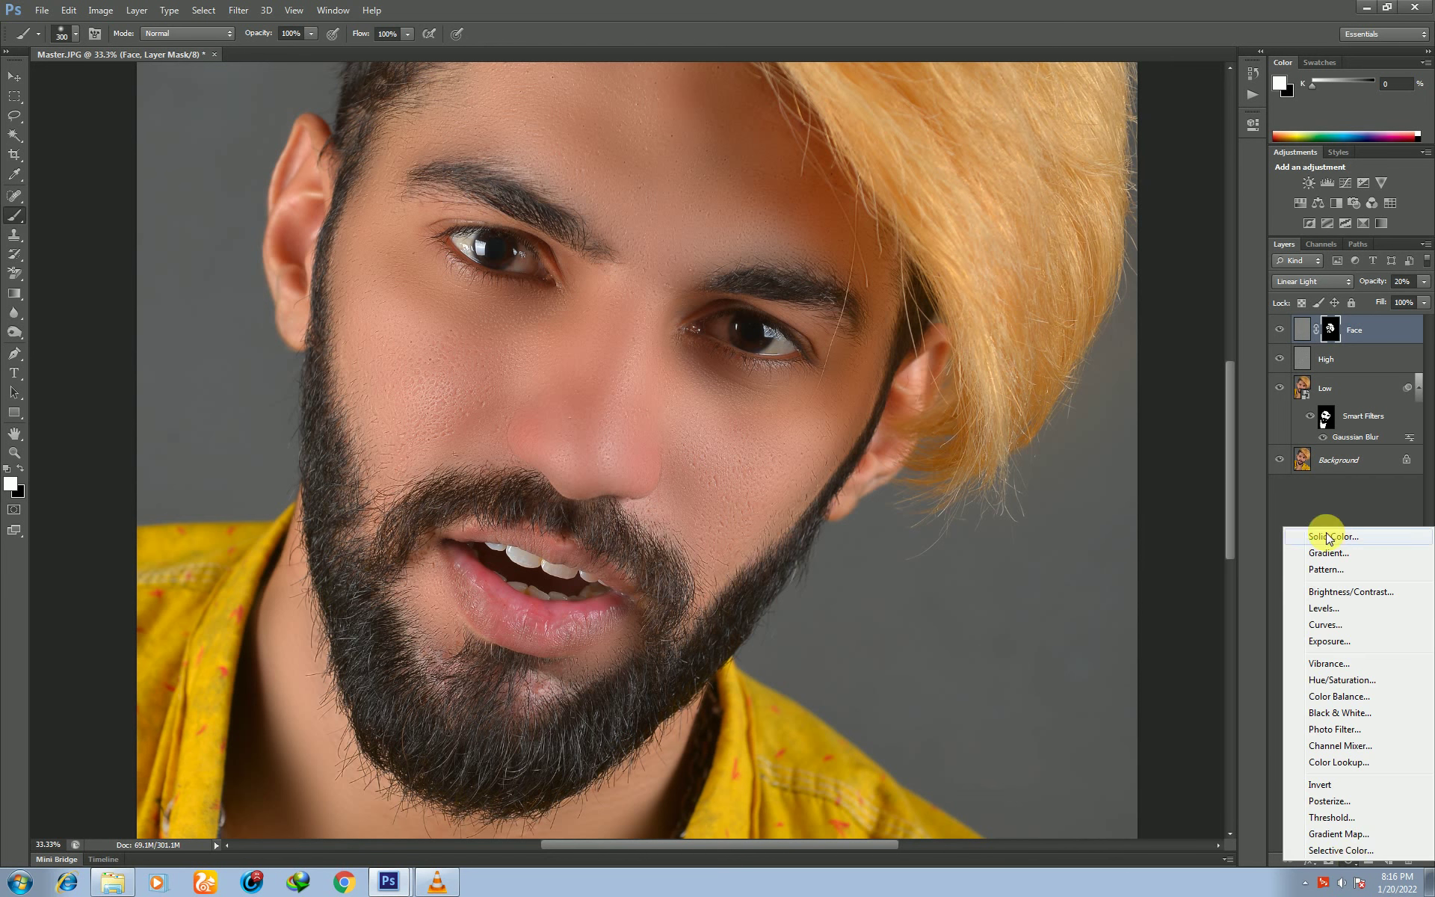
{"action": "left_click", "coordinate": [1336, 593]}
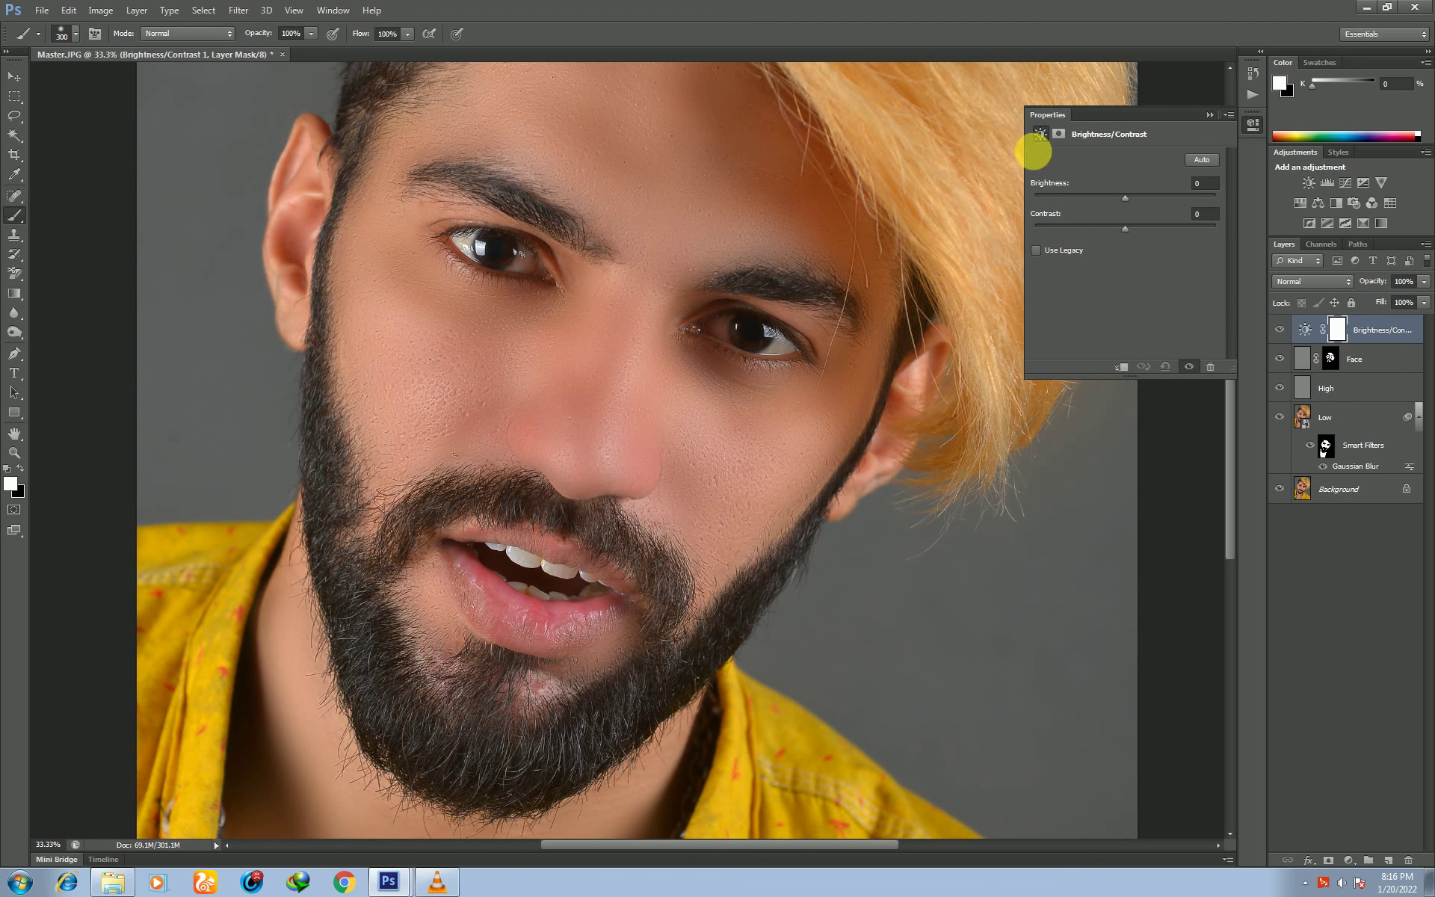
{"action": "left_click", "coordinate": [1209, 191]}
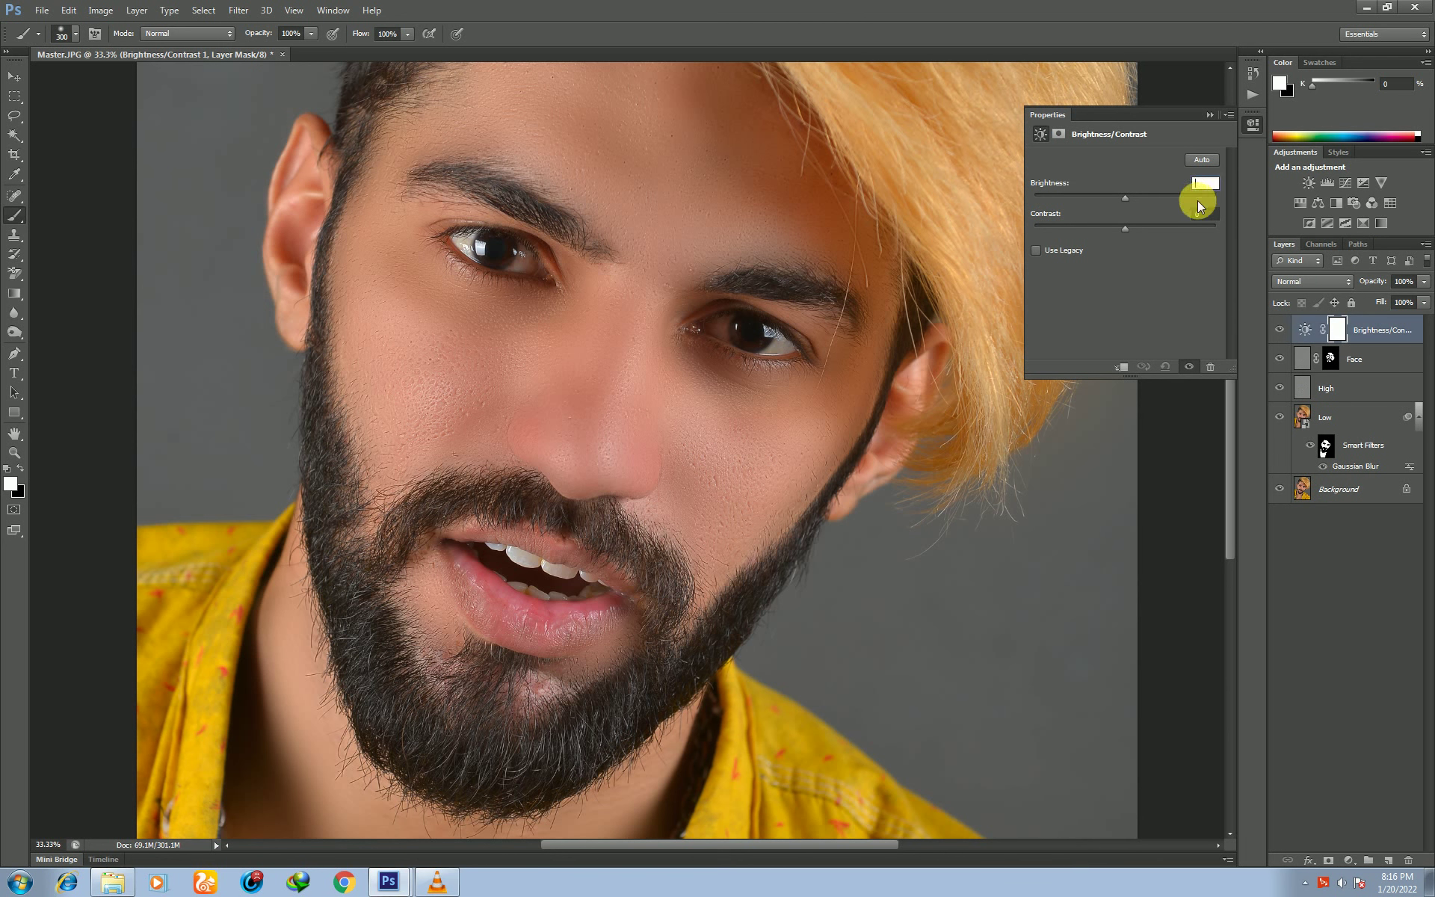
{"action": "type", "text": "5"}
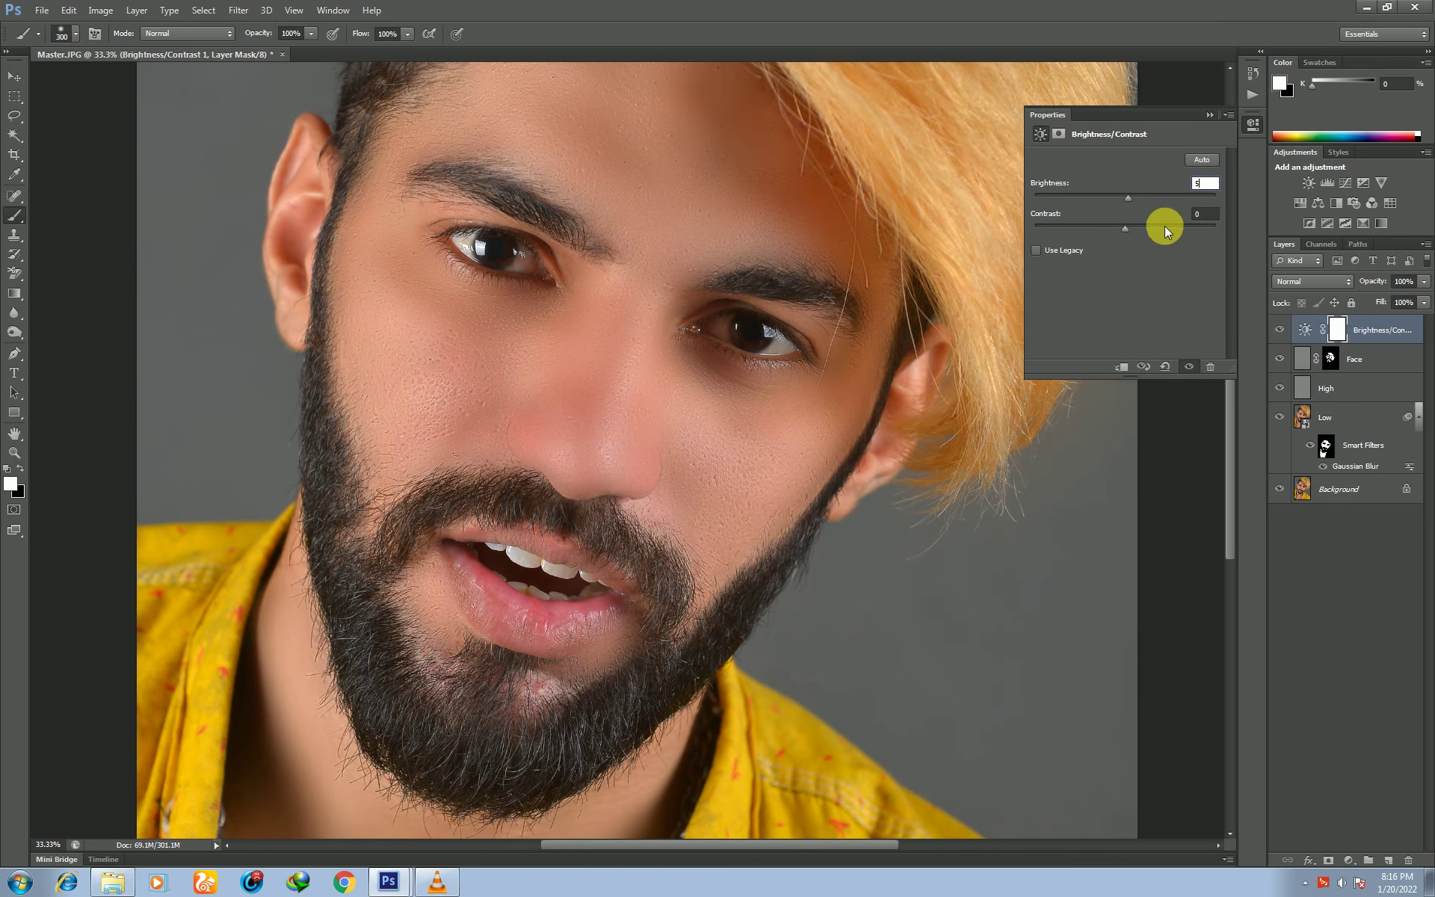
{"action": "left_click", "coordinate": [1202, 216]}
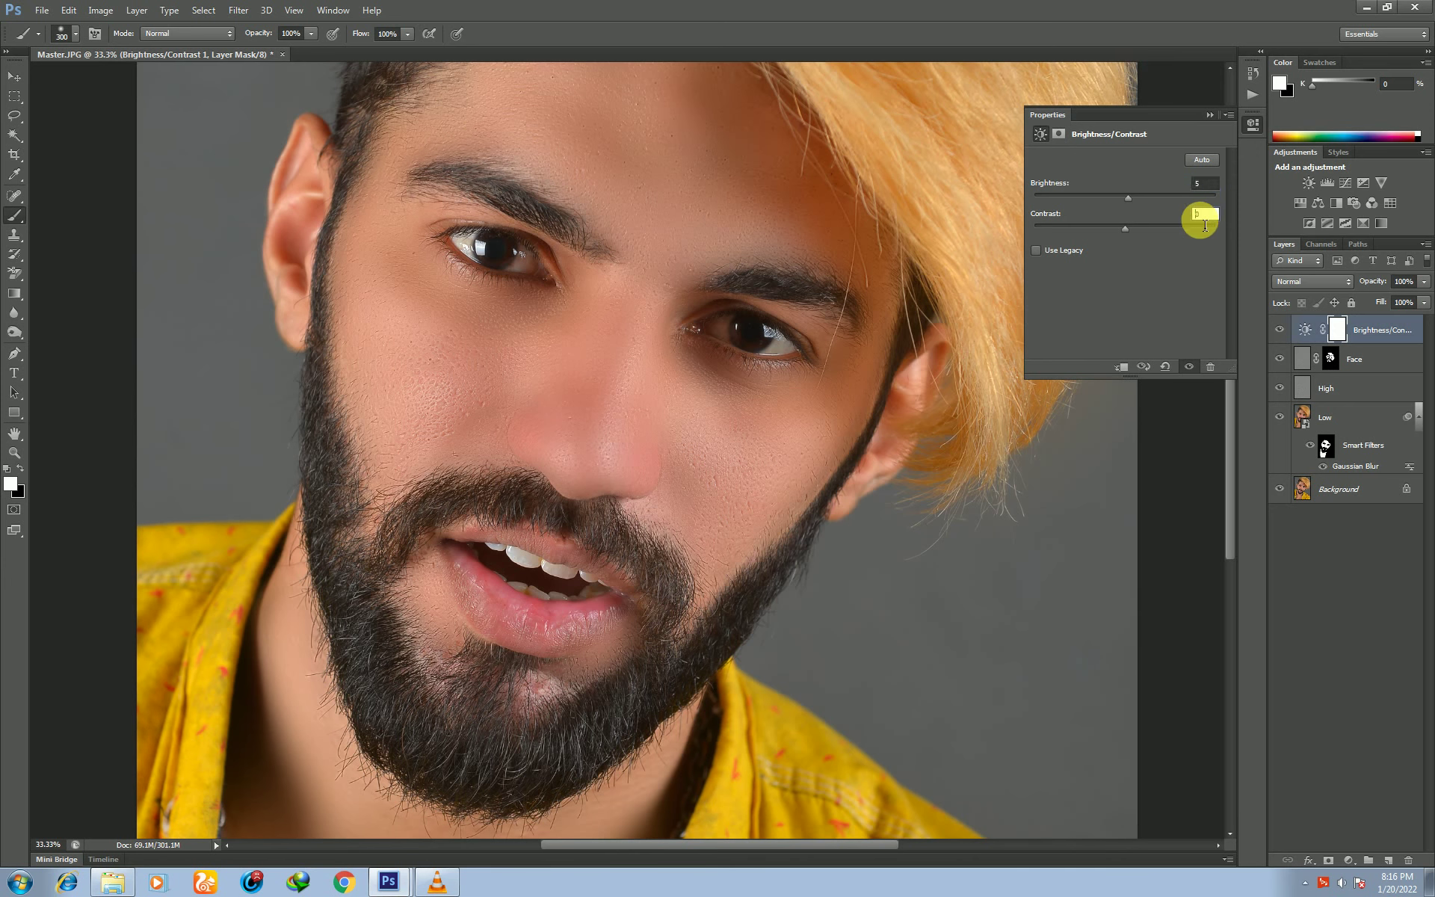
{"action": "type", "text": "50"}
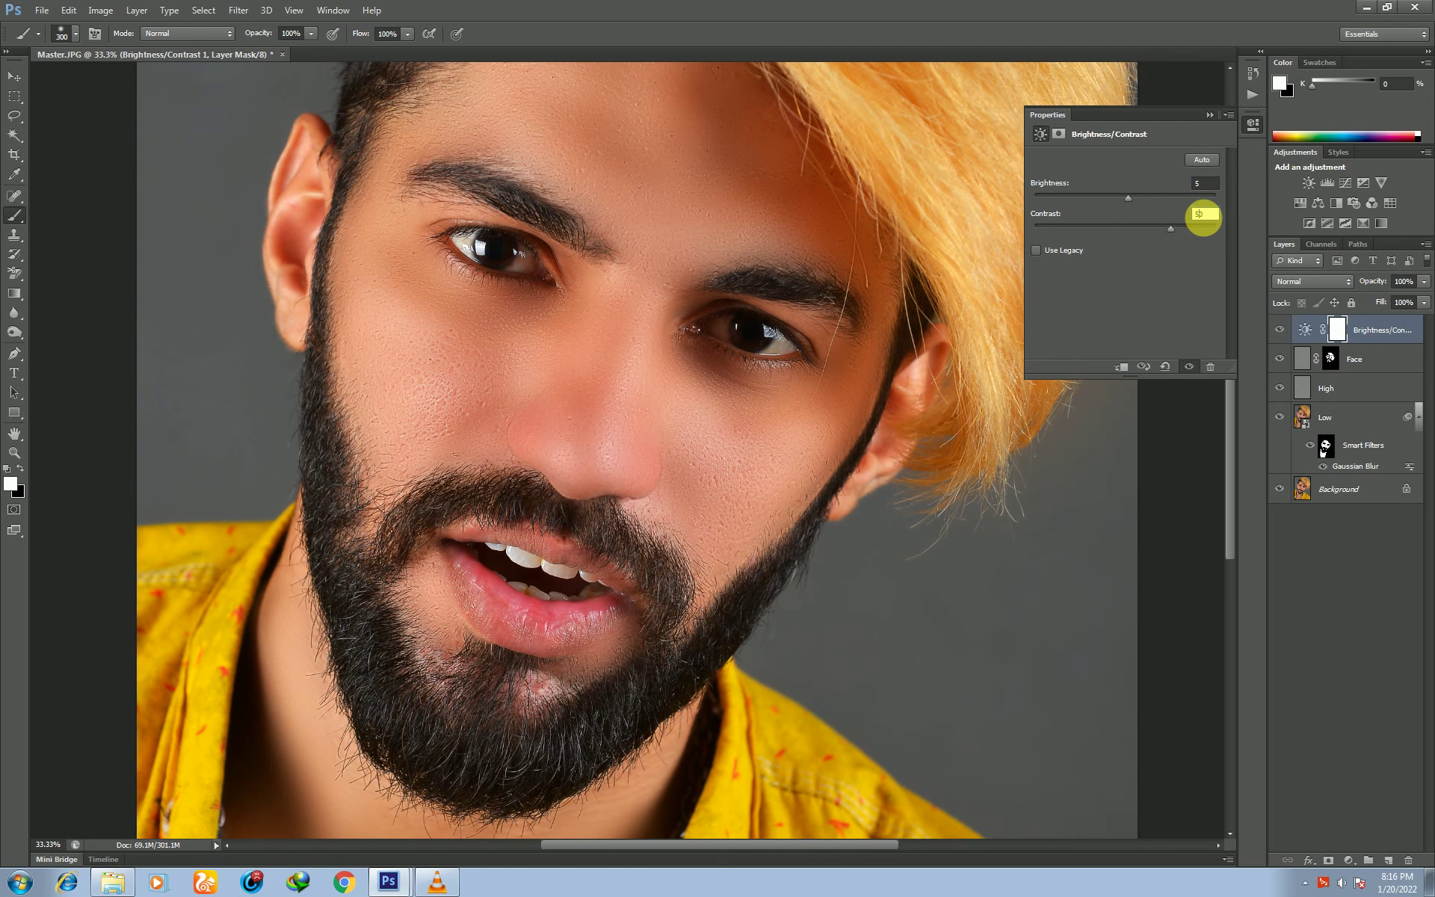
{"action": "key", "text": "BackSpace"}
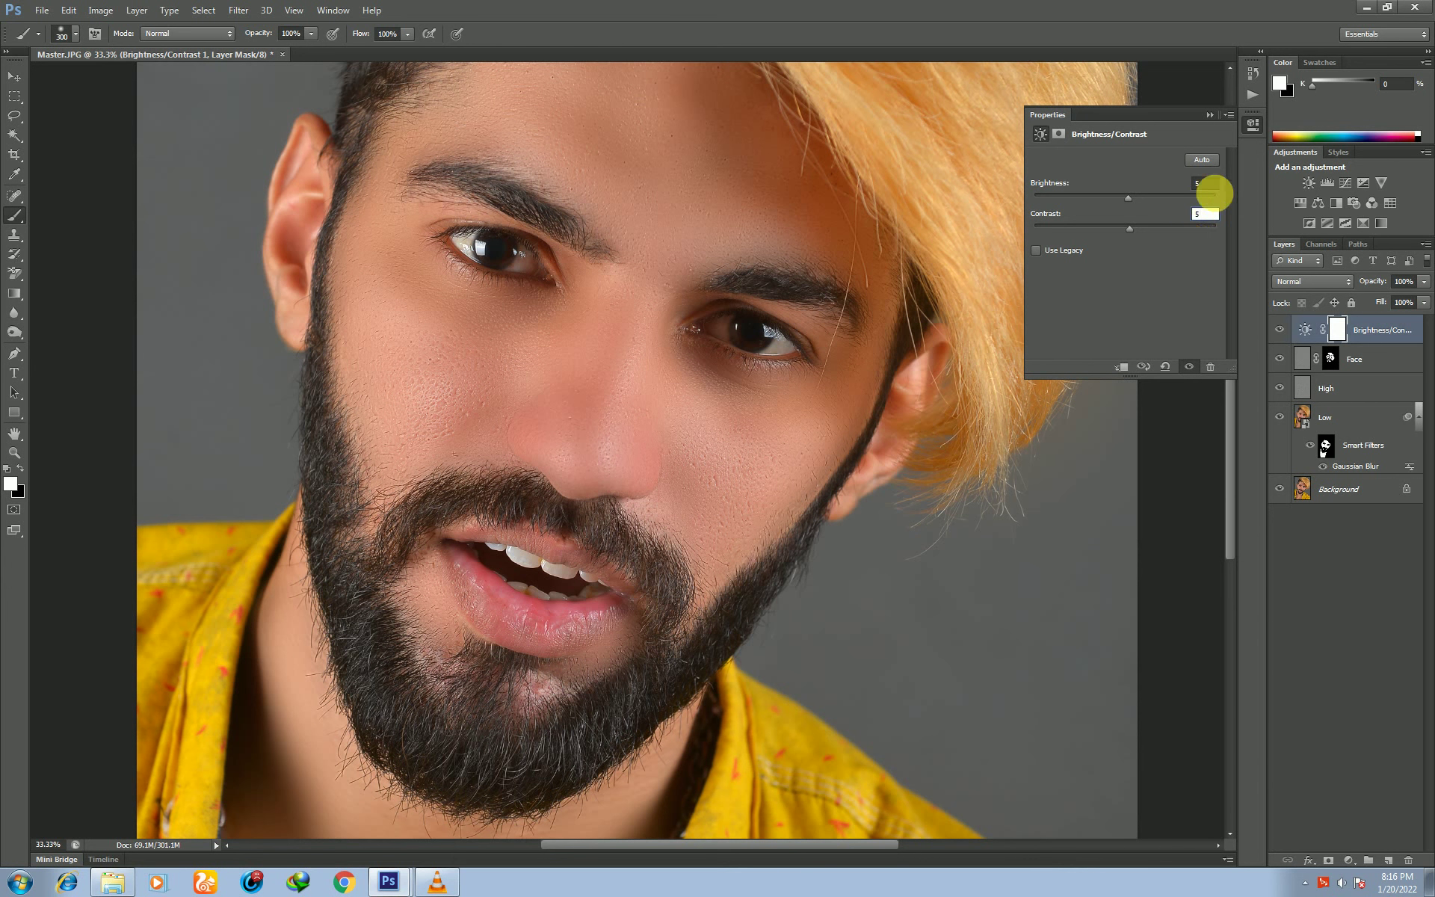
{"action": "left_click", "coordinate": [1228, 120]}
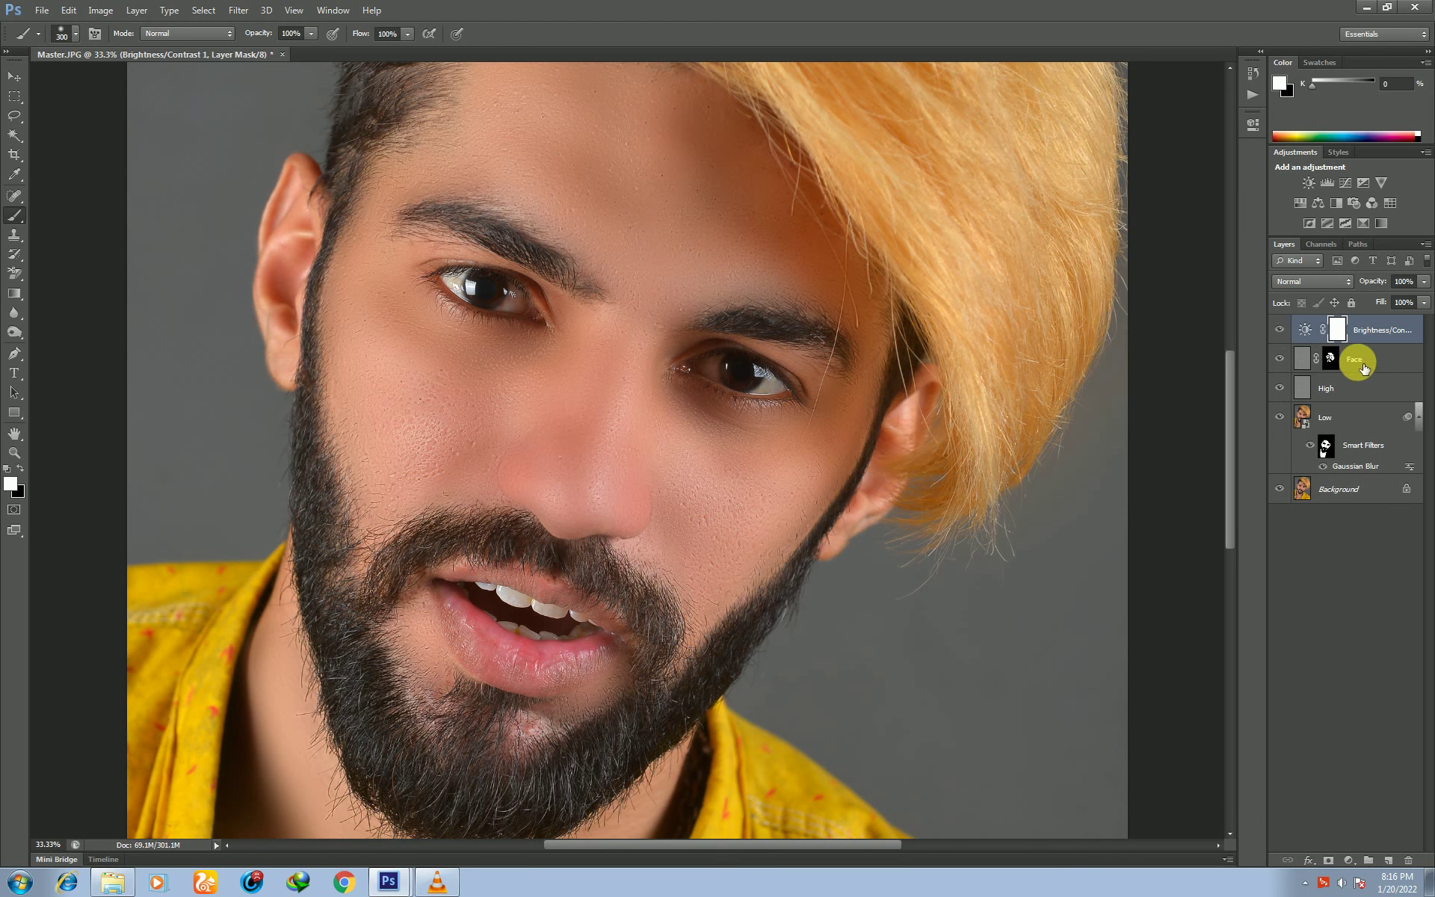
Group the Brightness/Contrast, Face, High and Low layers into Group 1.
{"action": "left_click", "coordinate": [1349, 386], "text": "shift"}
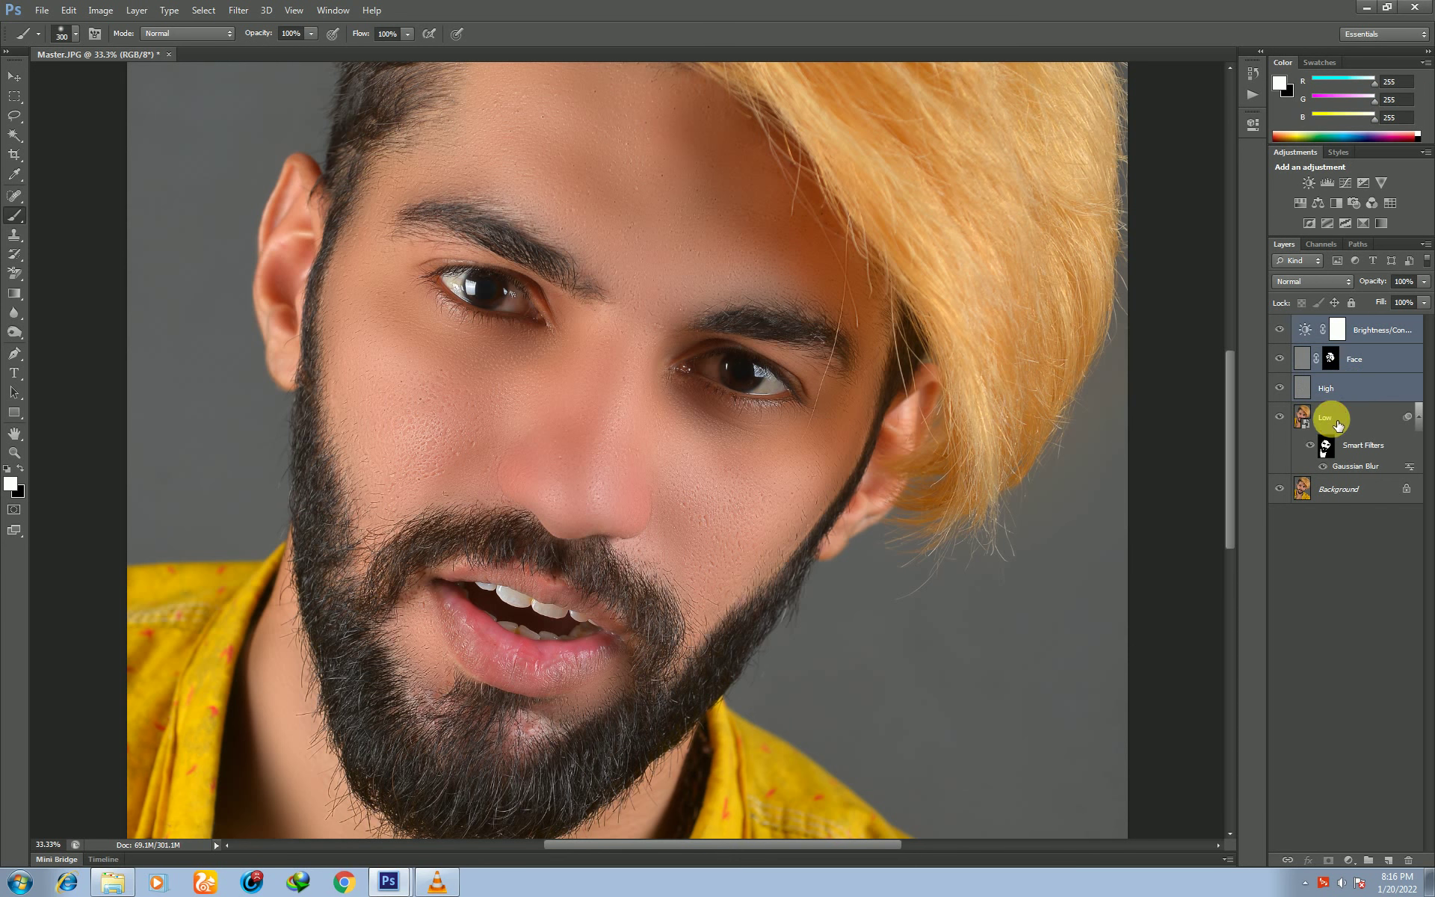
{"action": "left_click", "coordinate": [1338, 424], "text": "shift"}
{"action": "key", "text": "ctrl+g"}
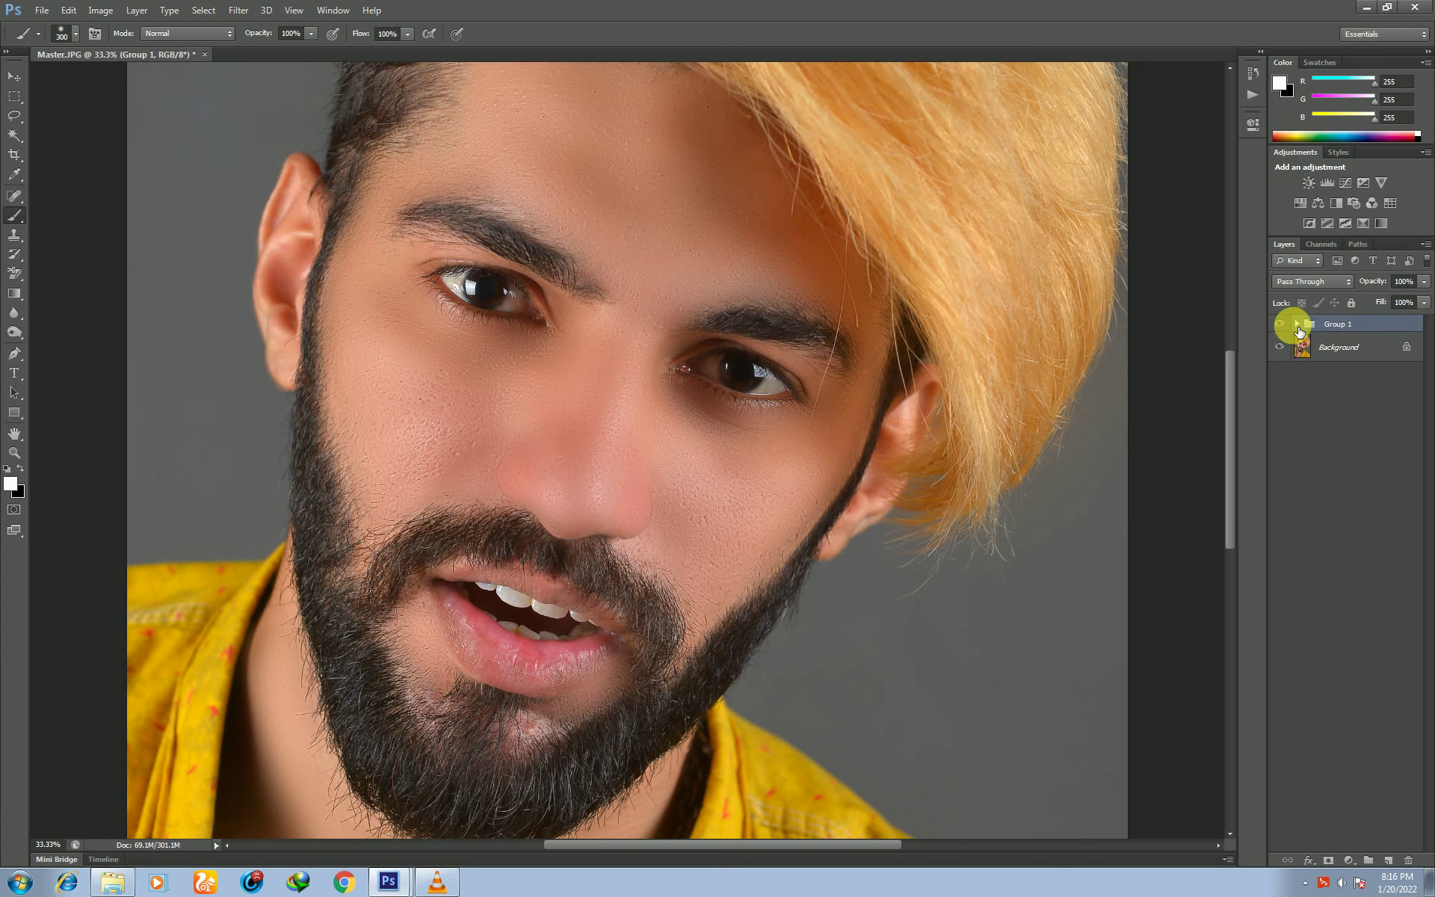
Toggle Group 1's visibility while zooming to compare retouched and original skin.
{"action": "left_click", "coordinate": [1283, 326]}
{"action": "left_click", "coordinate": [1285, 328]}
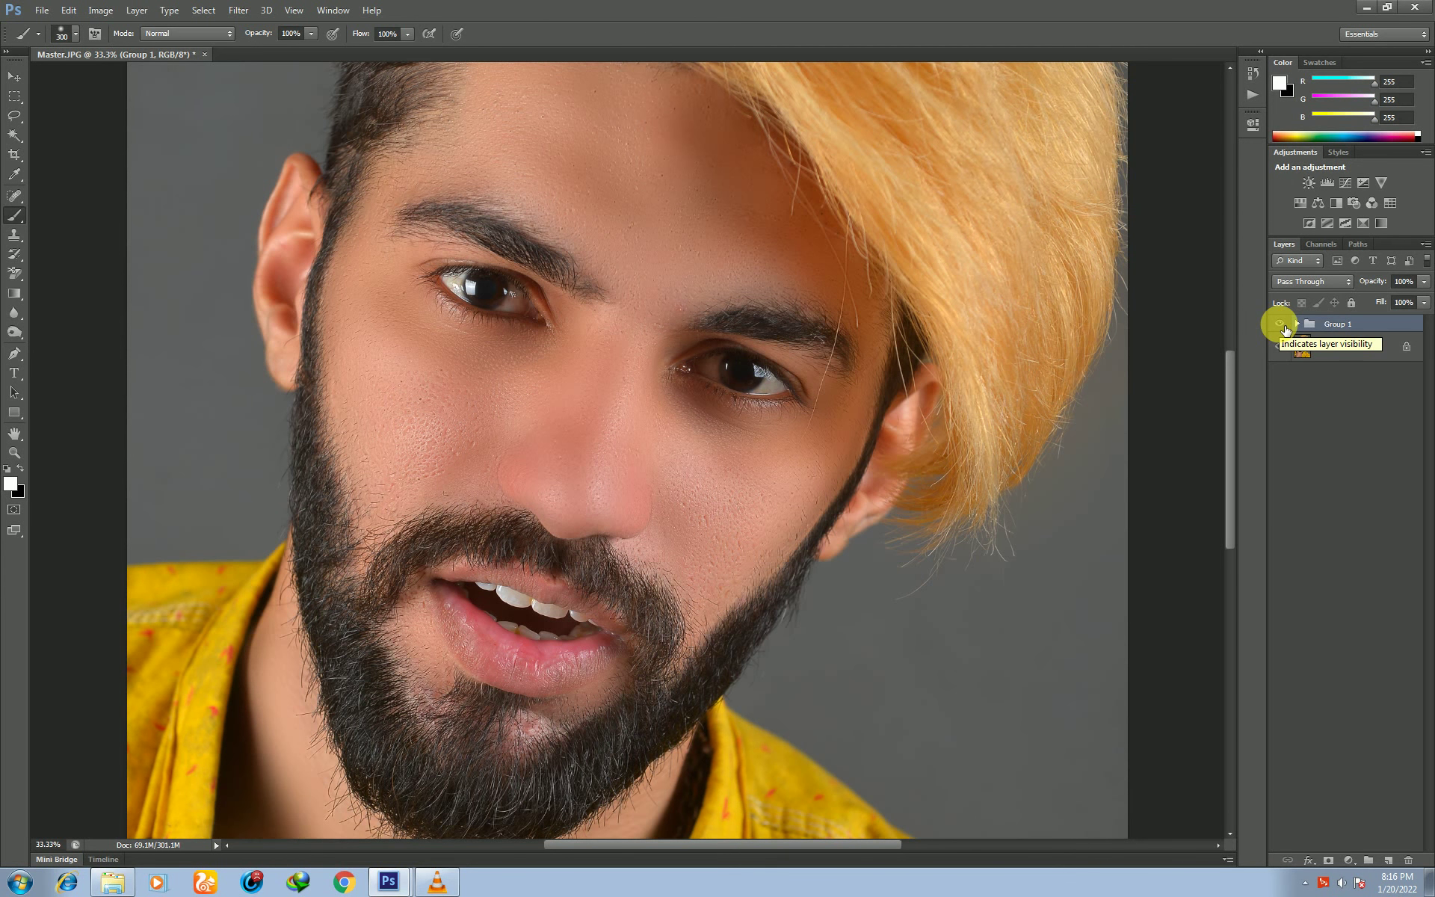
{"action": "left_click", "coordinate": [1280, 324]}
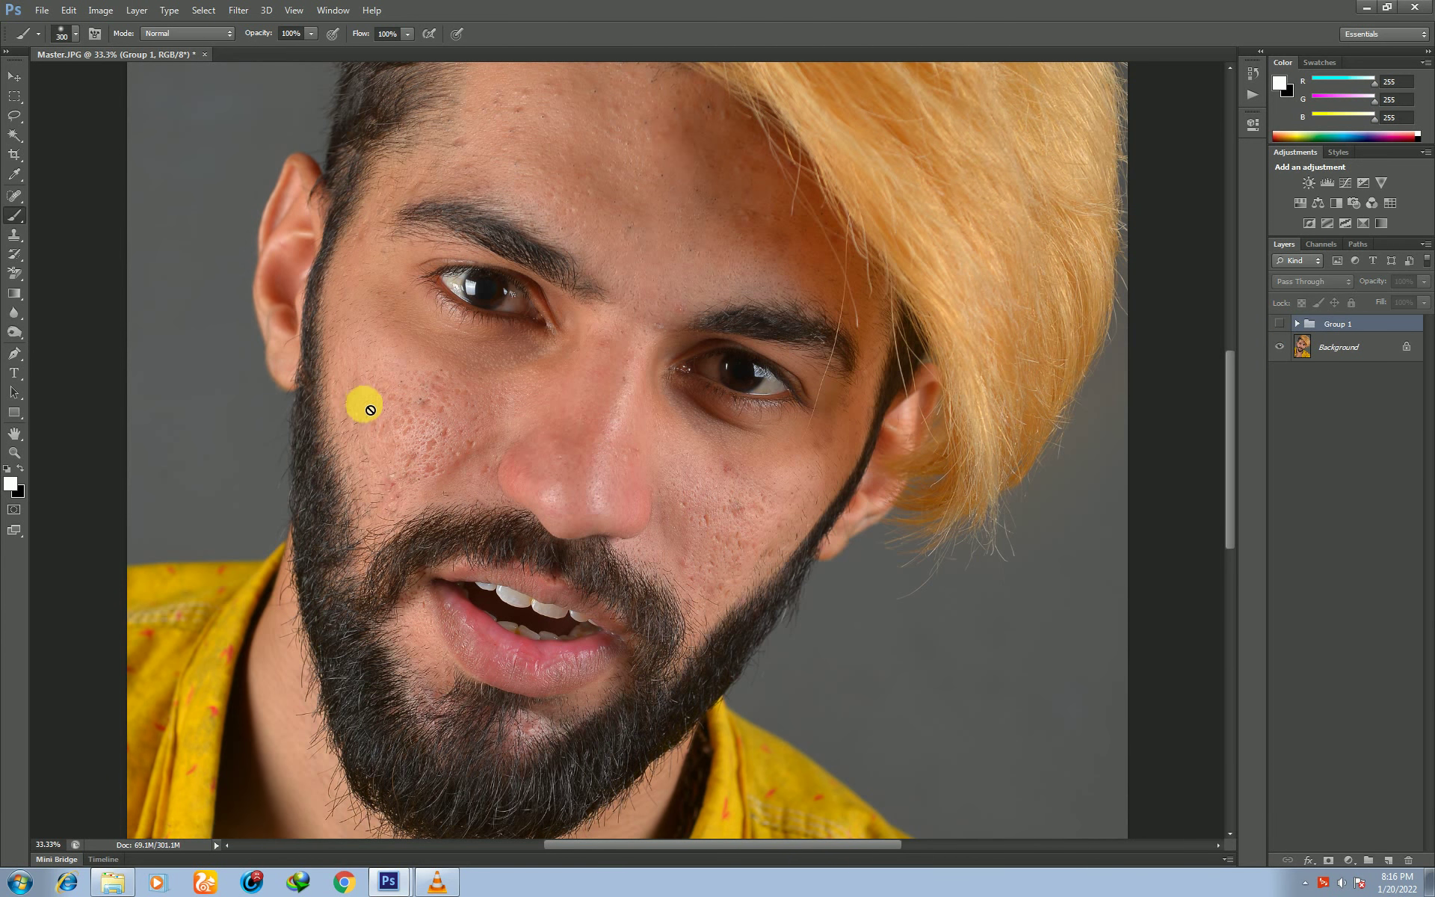
{"action": "key", "text": "ctrl+plus"}
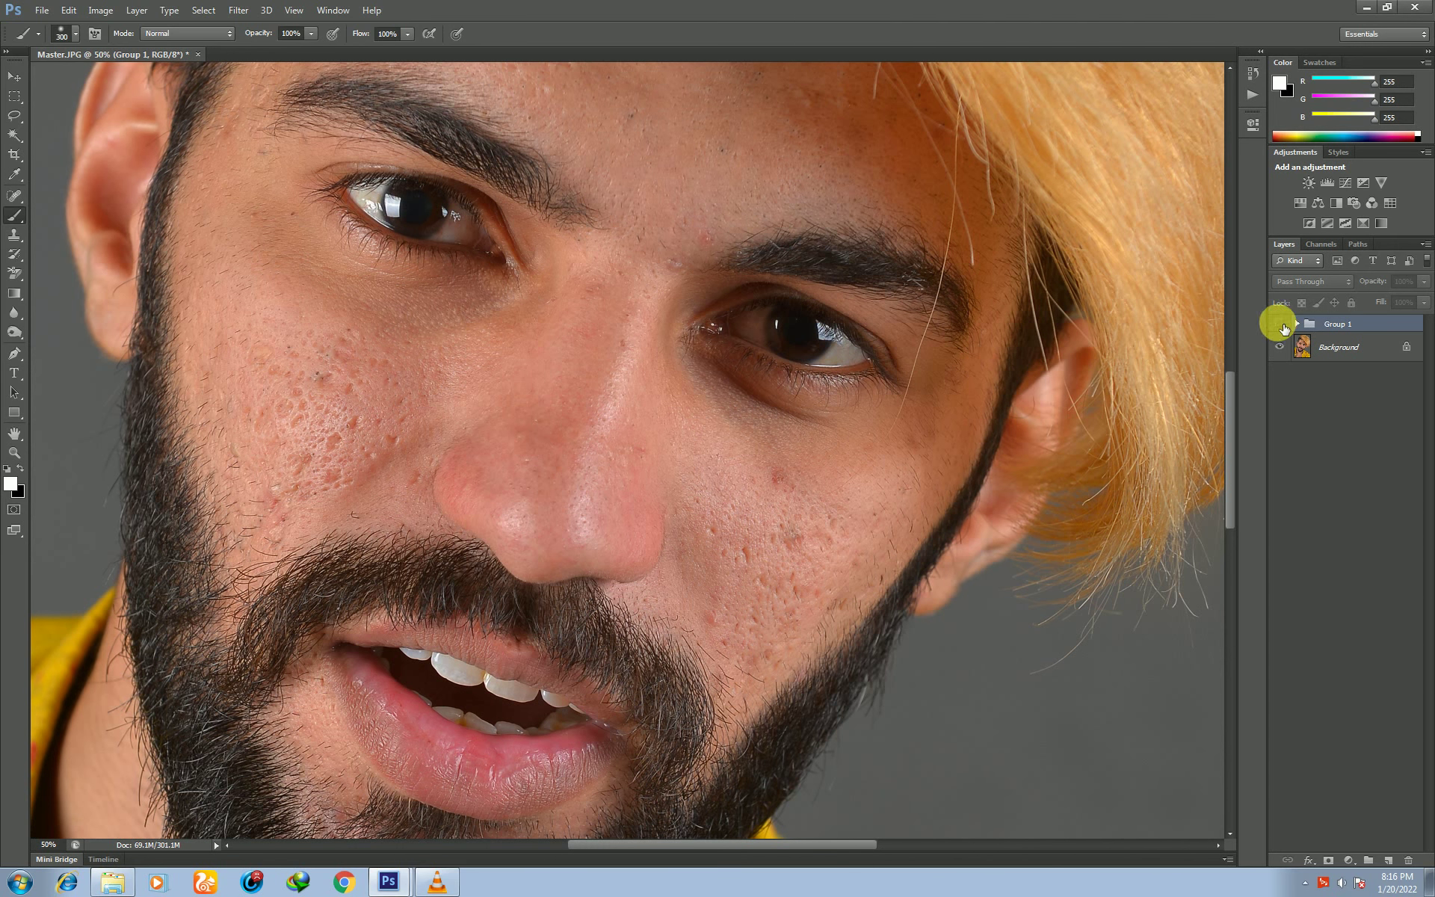
{"action": "left_click", "coordinate": [1283, 327]}
{"action": "left_click", "coordinate": [1282, 328]}
{"action": "key", "text": "ctrl+minus"}
{"action": "key", "text": "ctrl+minus"}
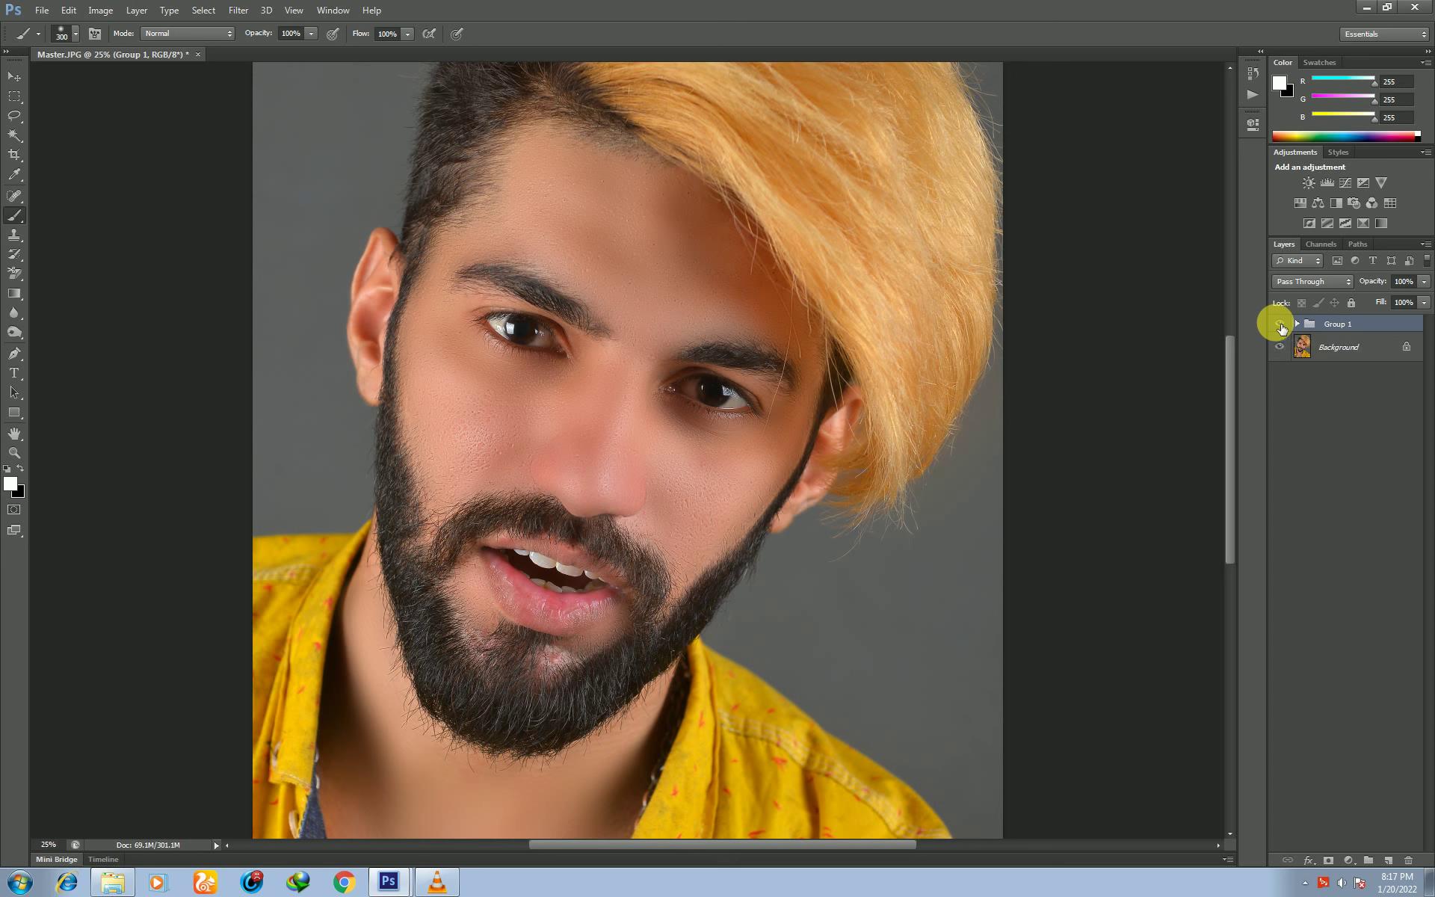
{"action": "left_click", "coordinate": [1280, 326]}
{"action": "left_click", "coordinate": [1279, 326]}
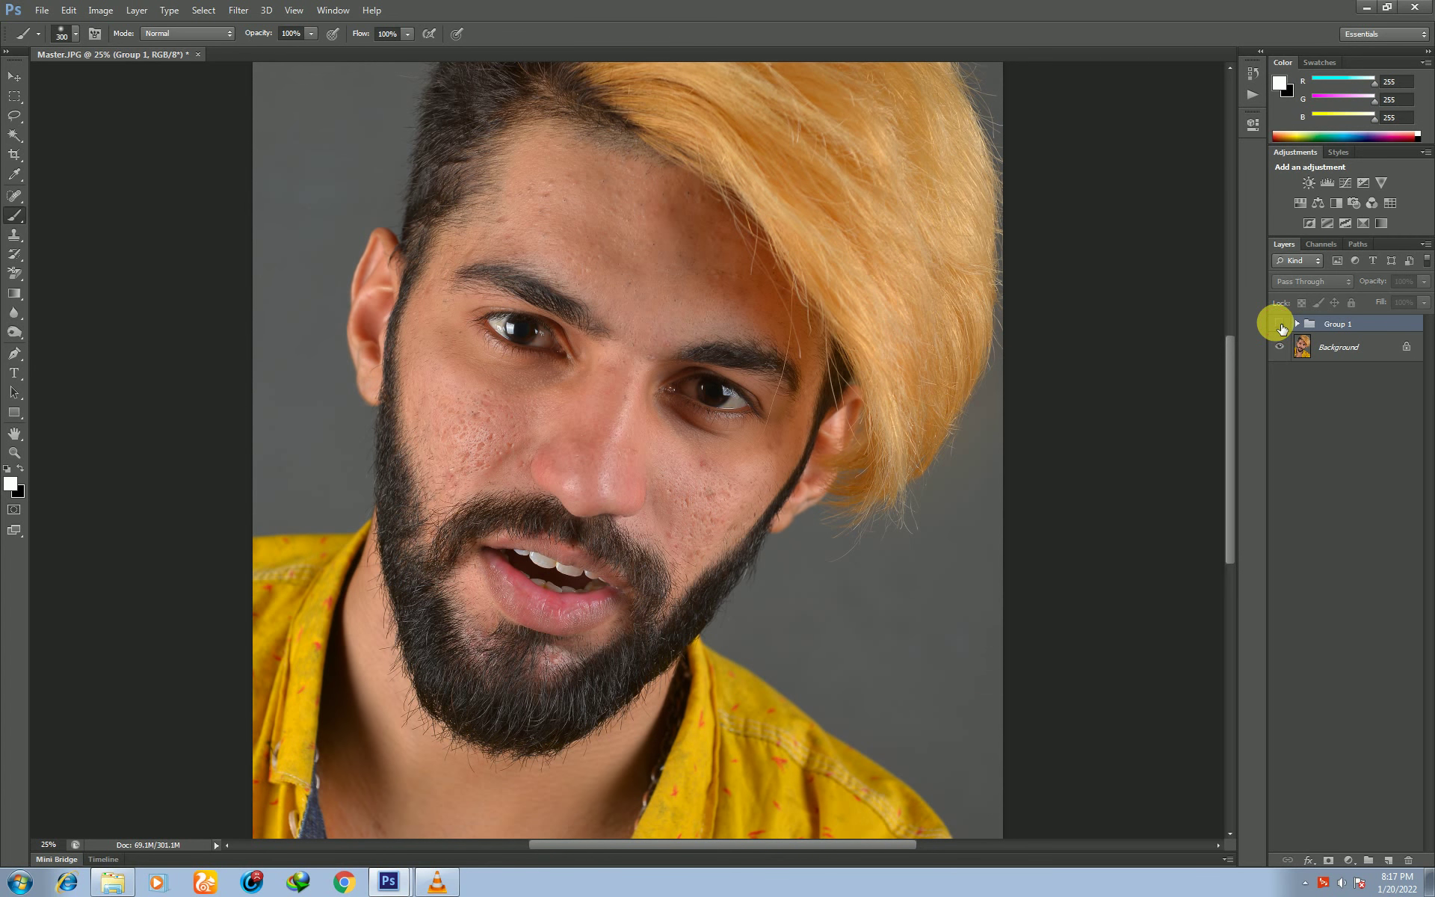
{"action": "left_click", "coordinate": [1279, 326]}
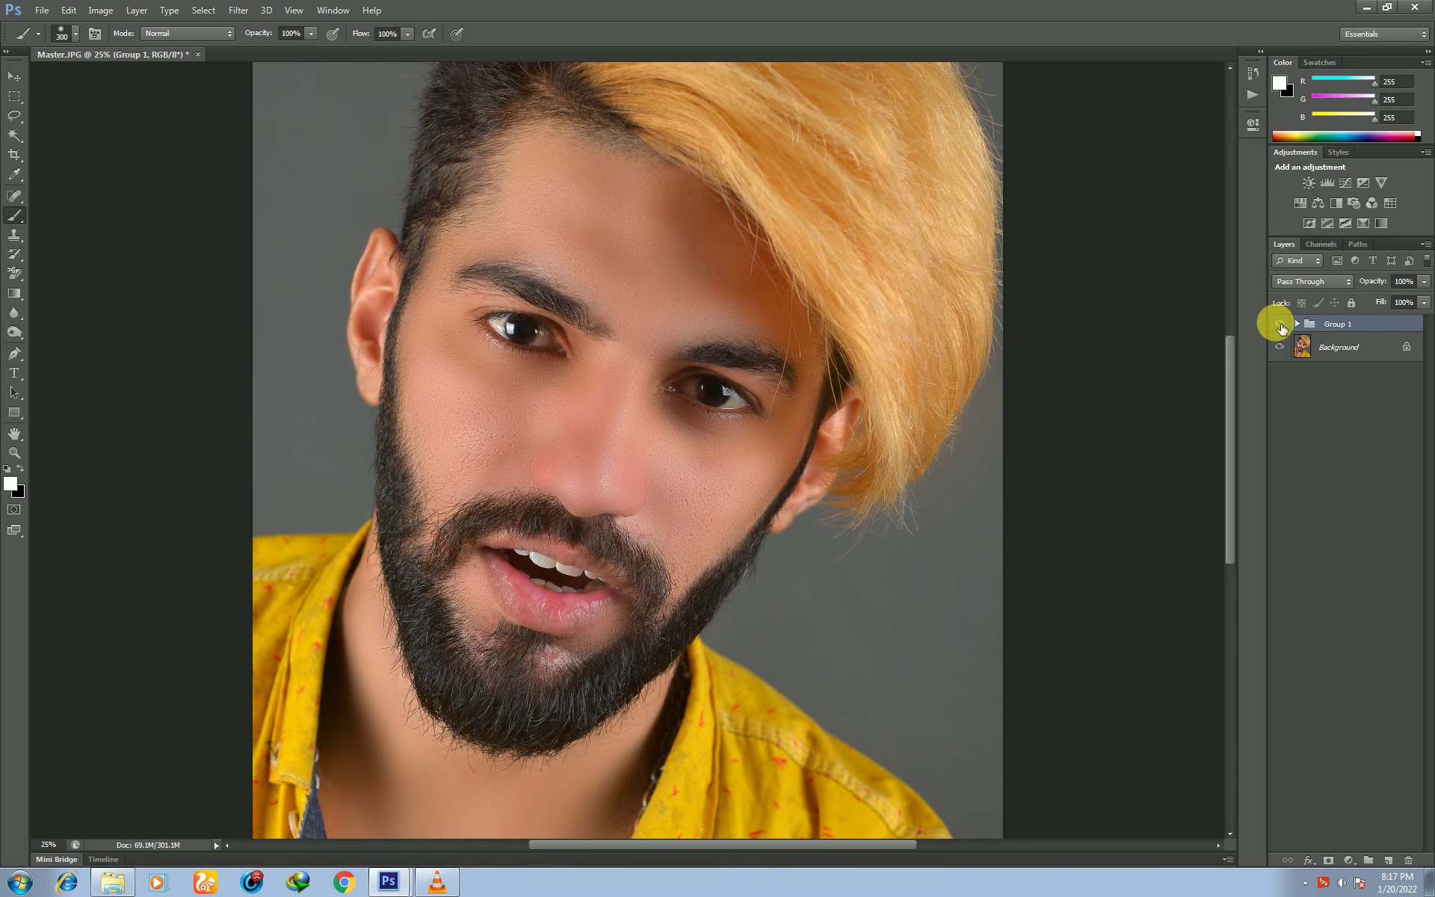